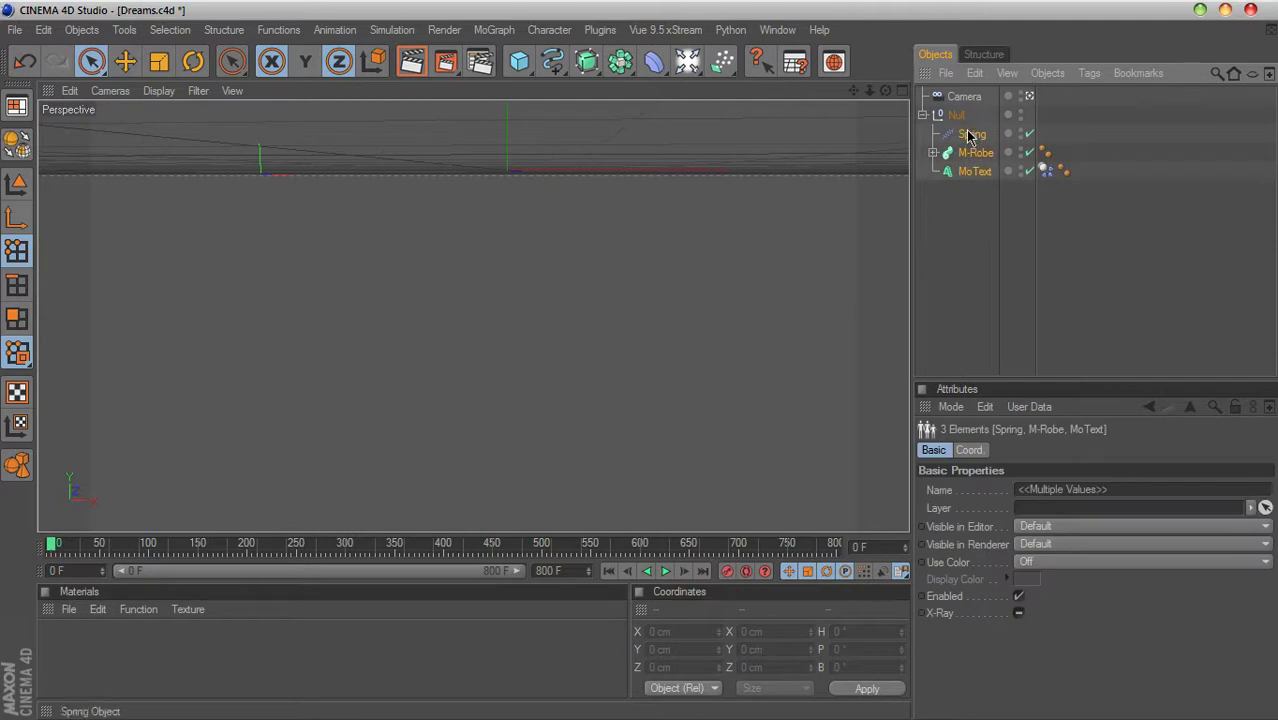
Step: Rename the null that groups the spring, rope and letter text as M
left_click(956, 115)
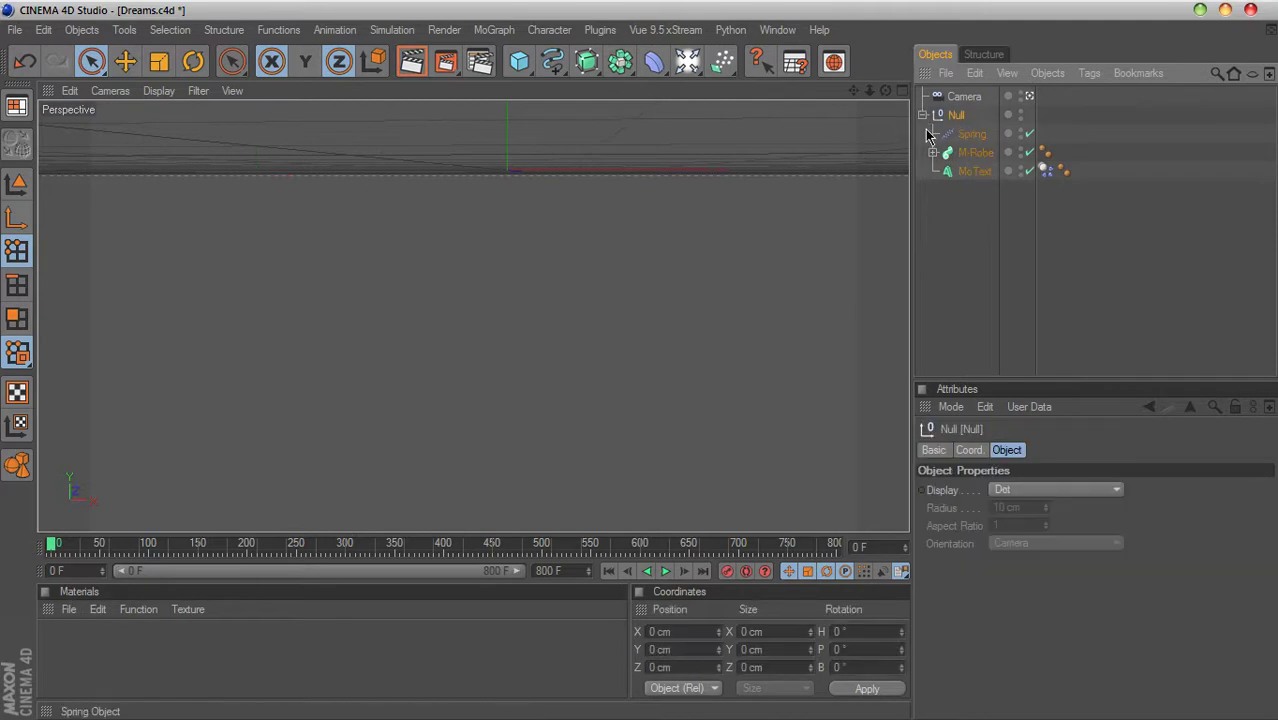
left_click(923, 115)
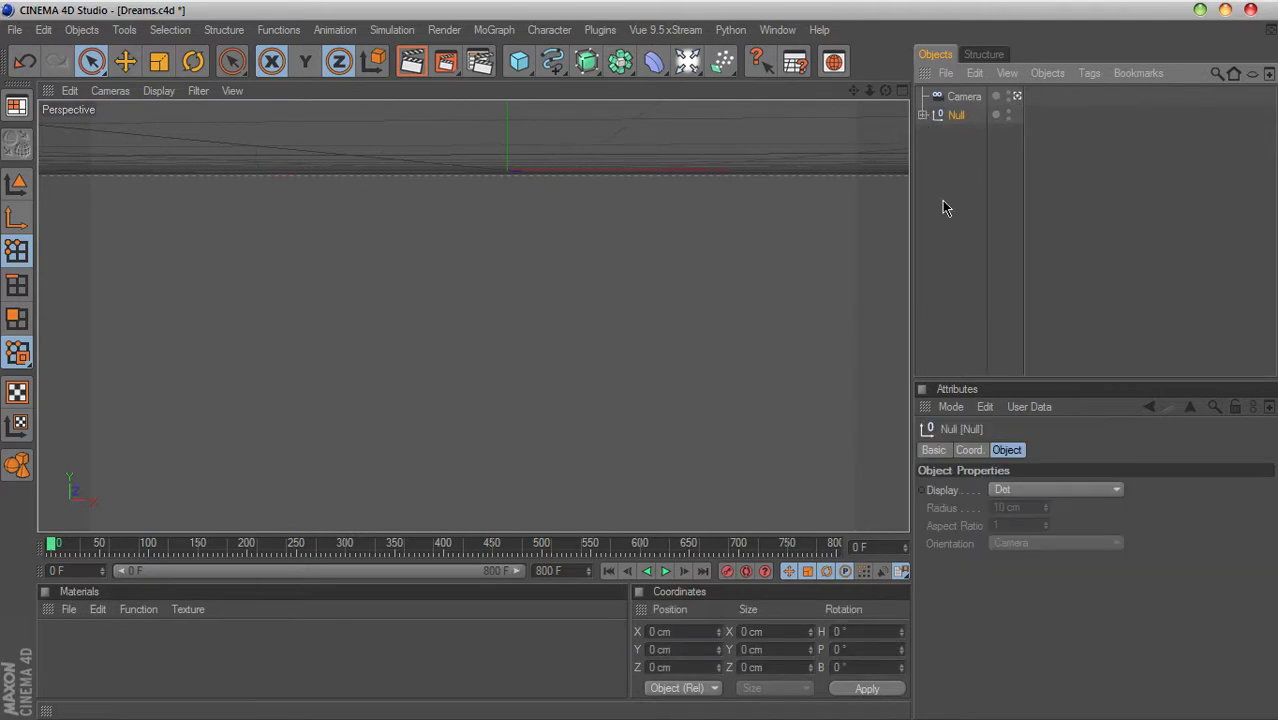
double_click(962, 115)
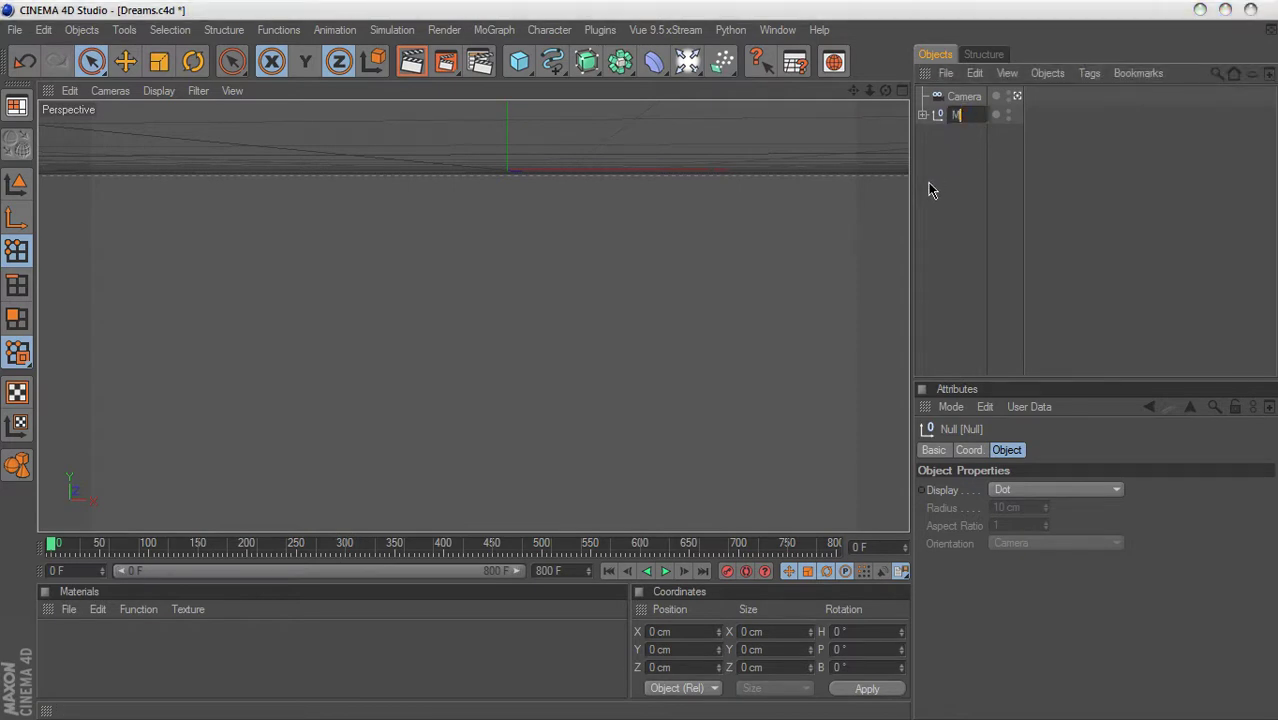
type("M")
key("Return")
Step: Move the spring to the middle of the letter M in the Front view and set its X attachment offset to 3 cm
left_click(923, 115)
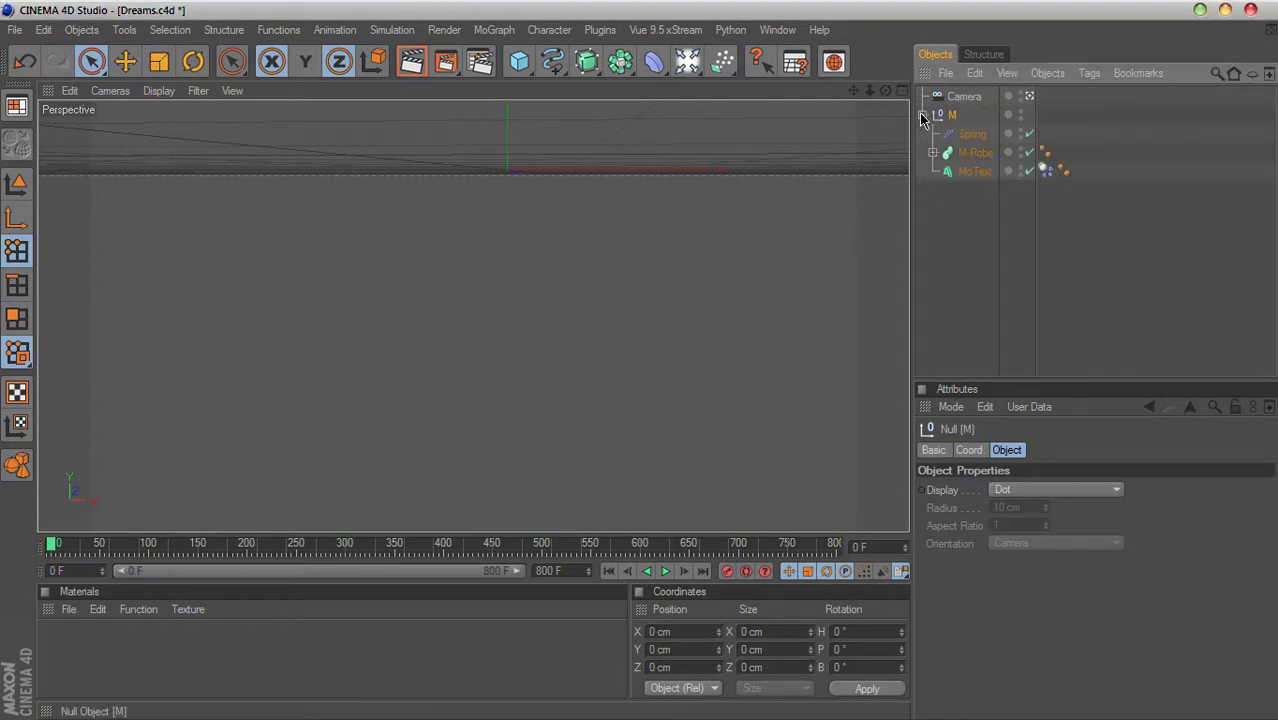
left_click(968, 133)
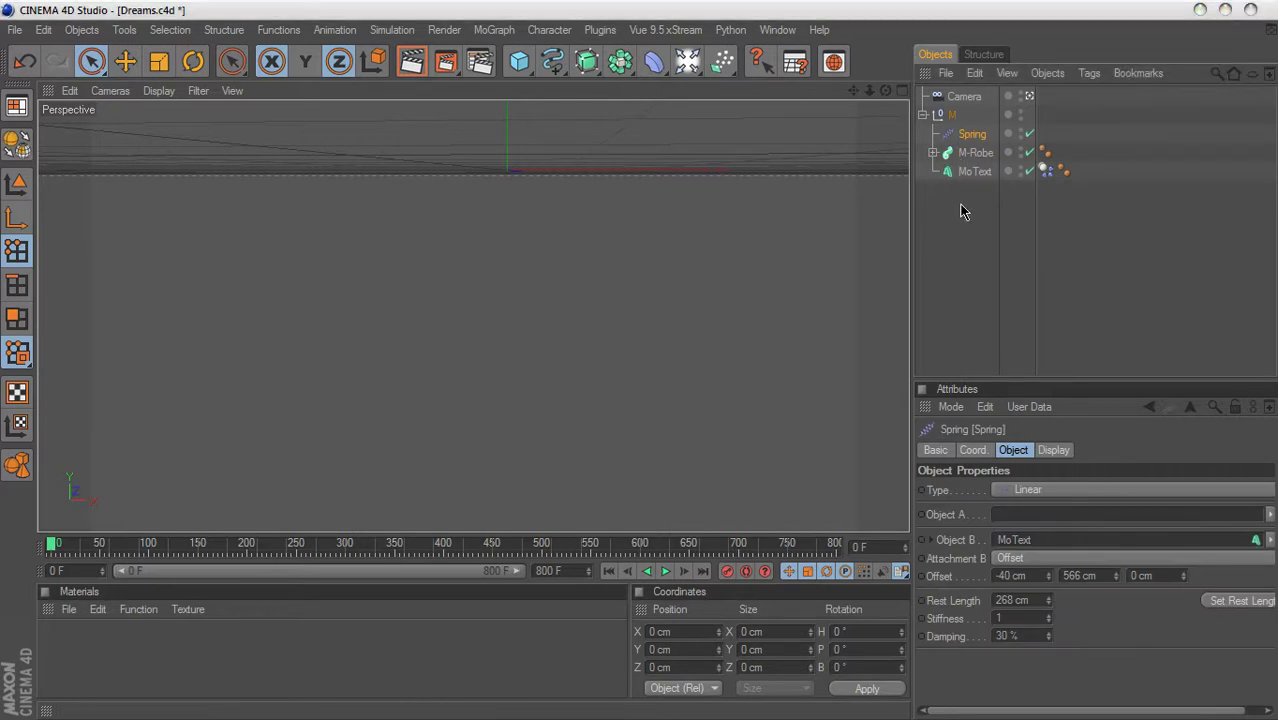
left_click(901, 91)
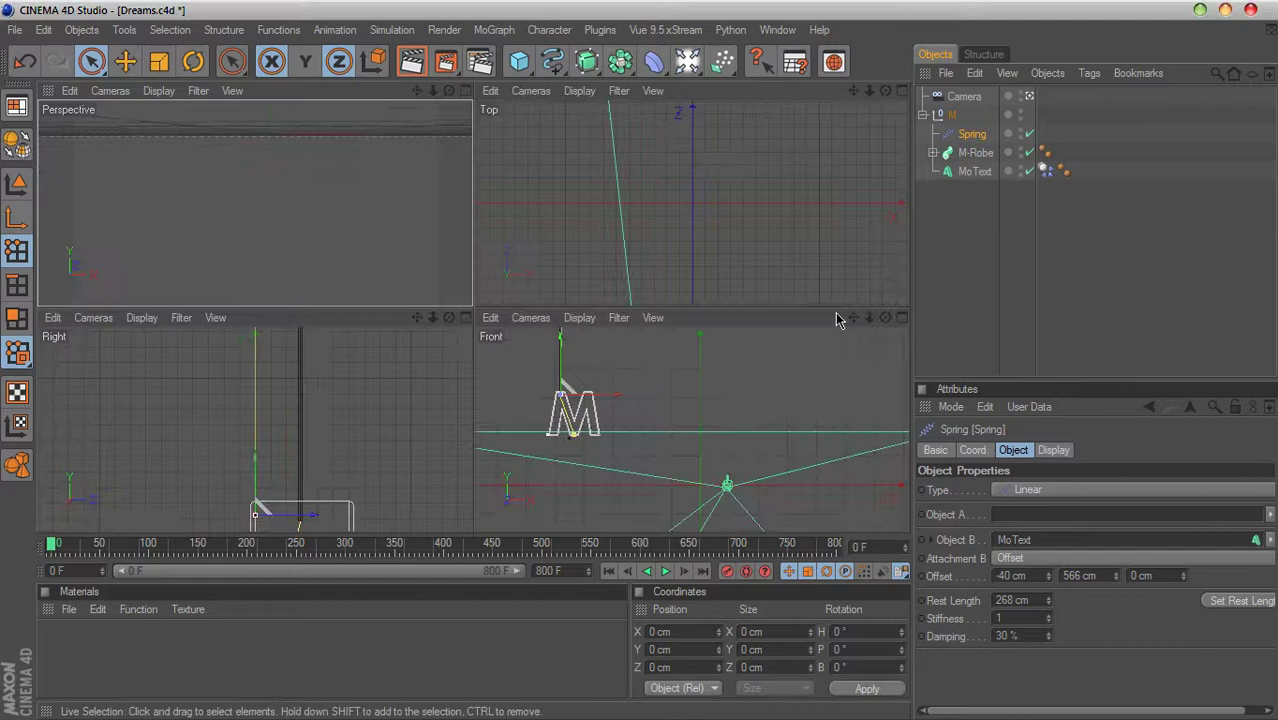
left_click(901, 318)
left_click_drag(853, 92, 973, 249)
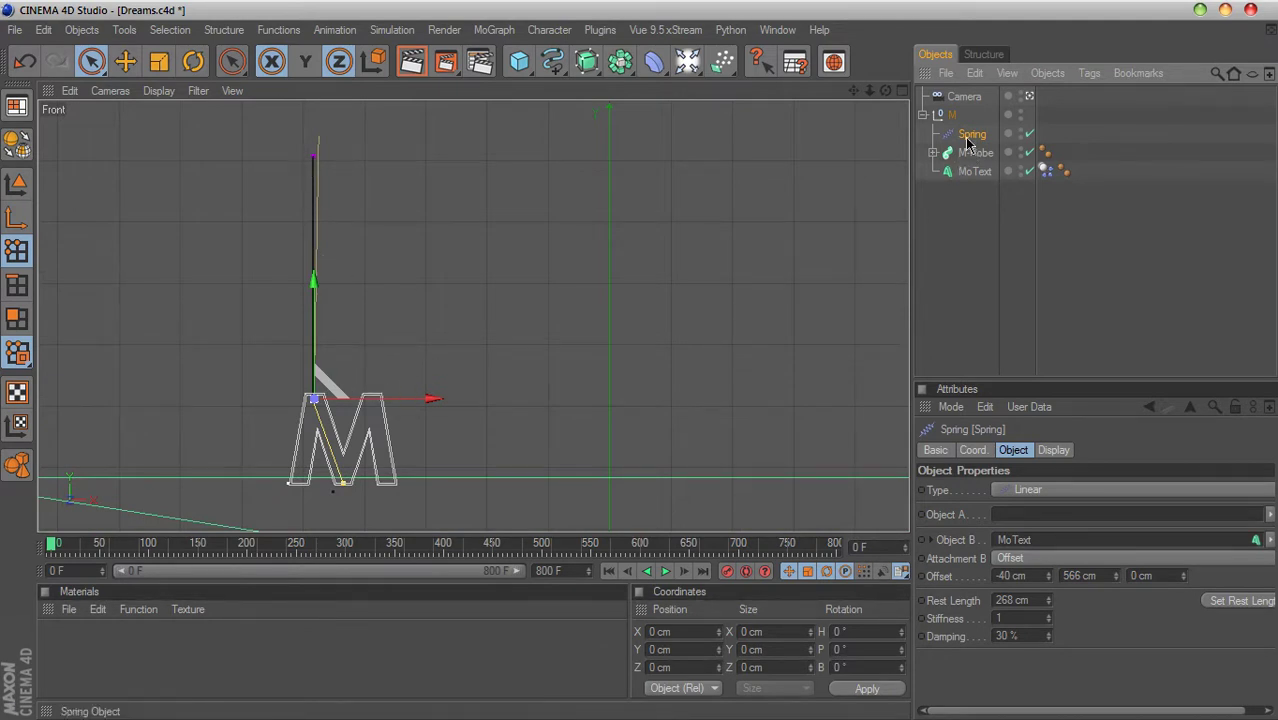
left_click_drag(337, 390, 366, 448)
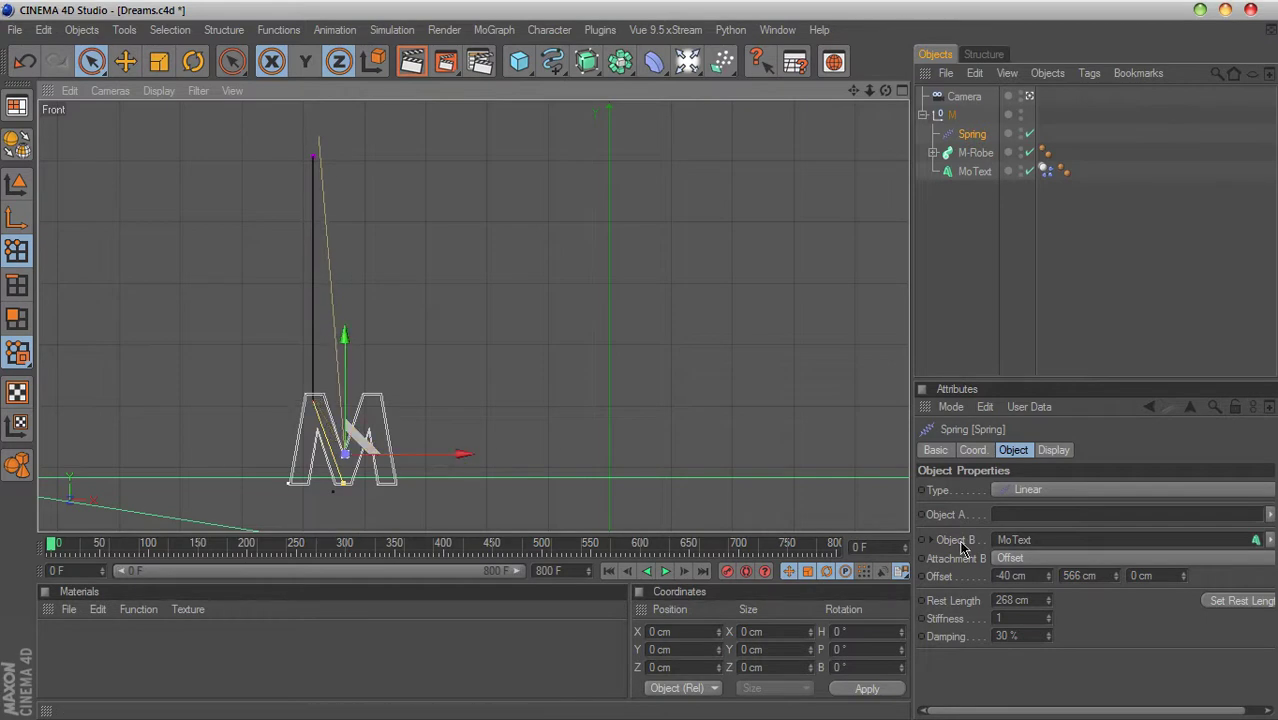
left_click_drag(1047, 578, 1047, 556)
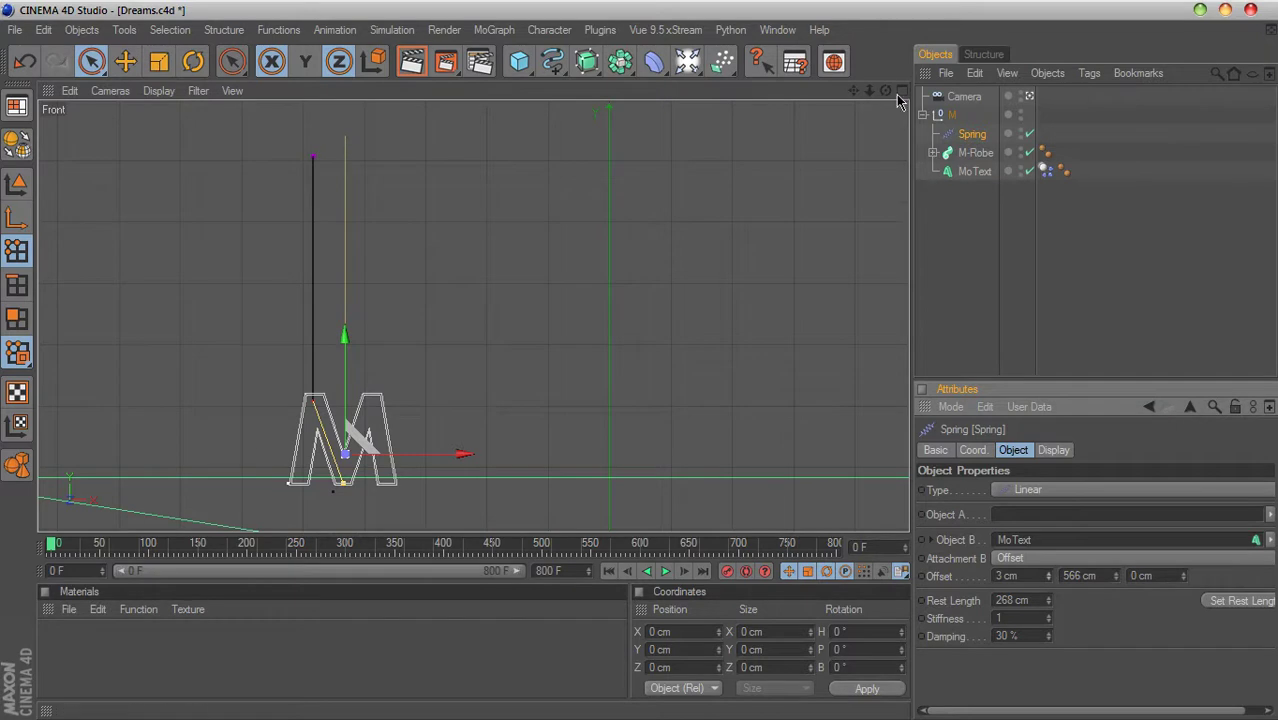
Step: Play the animation in the Perspective view to check how the letter hangs from the moved spring
middle_click(750, 180)
left_click(449, 91)
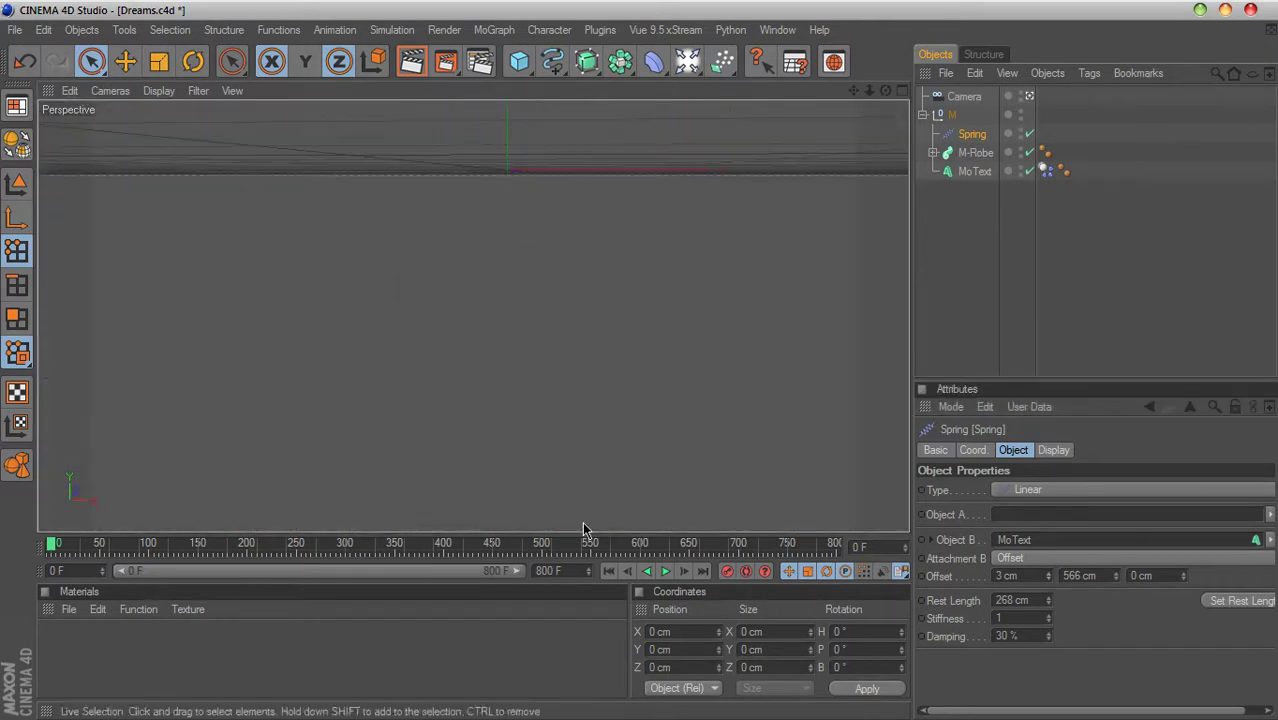
left_click(665, 571)
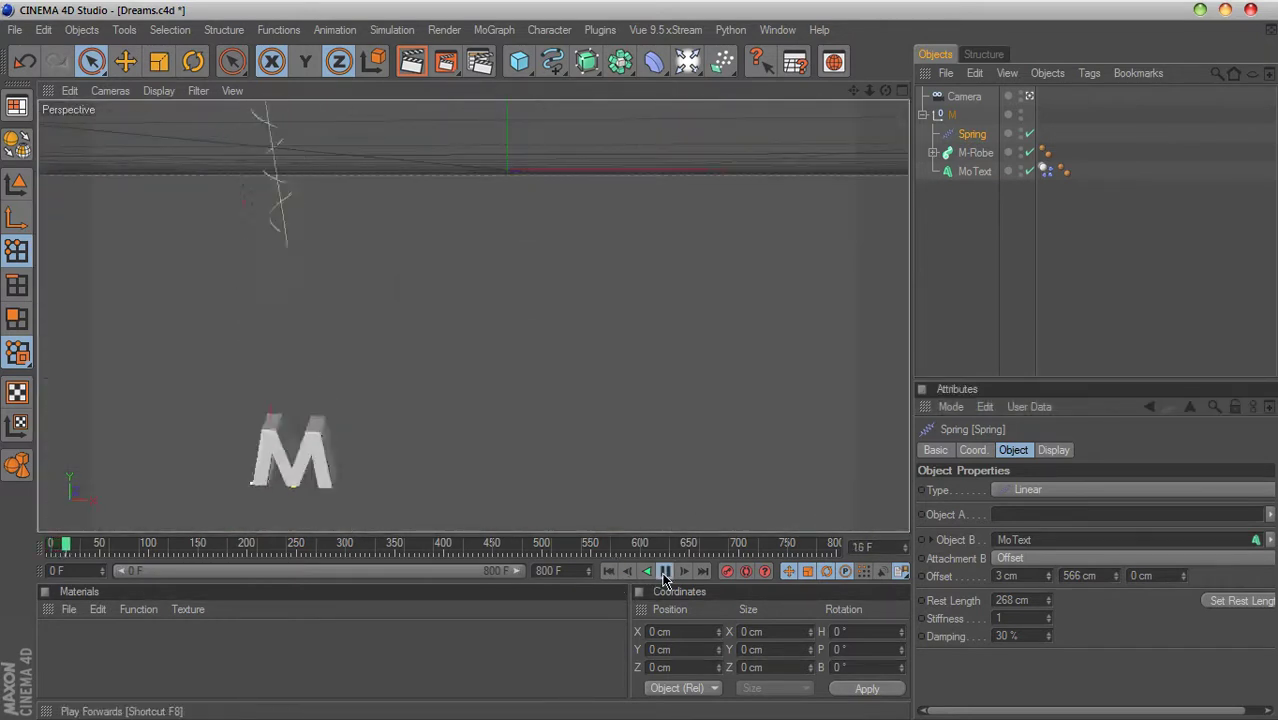
left_click(665, 575)
left_click(609, 574)
left_click(671, 575)
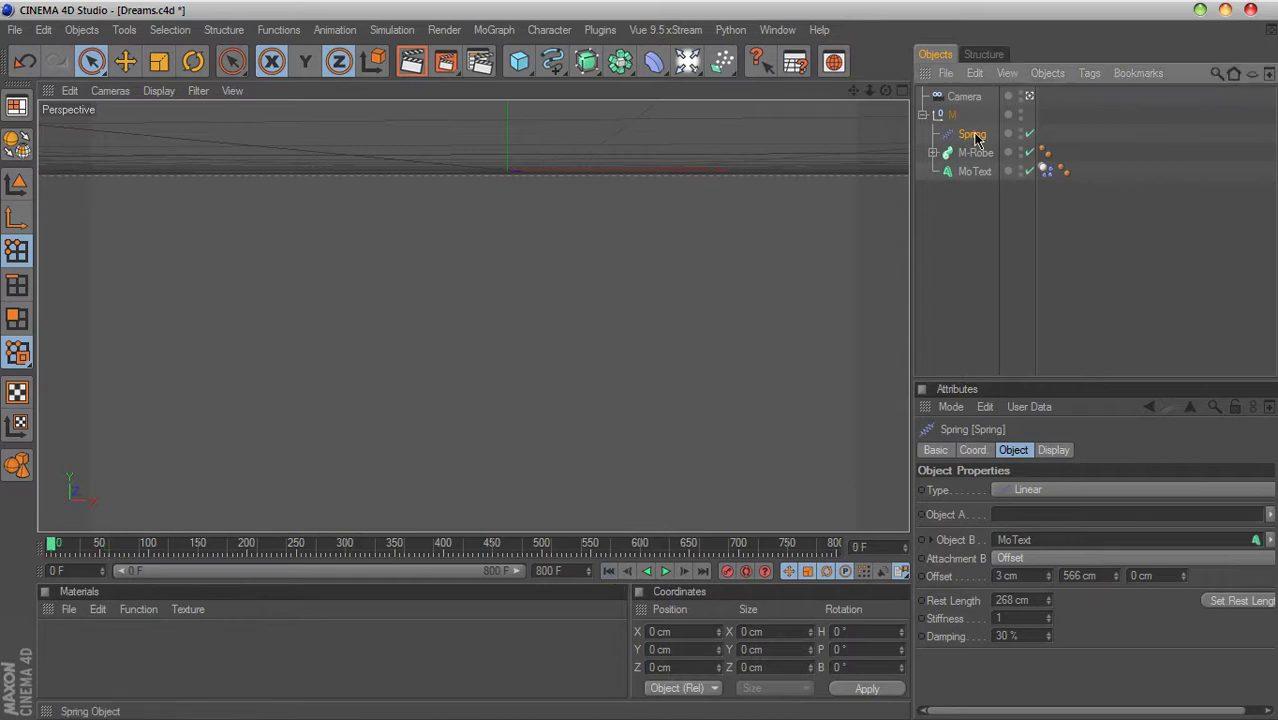
Step: Set the spring's damping to 20 % and play the simulation to check the letter's bounce
left_click(1035, 637)
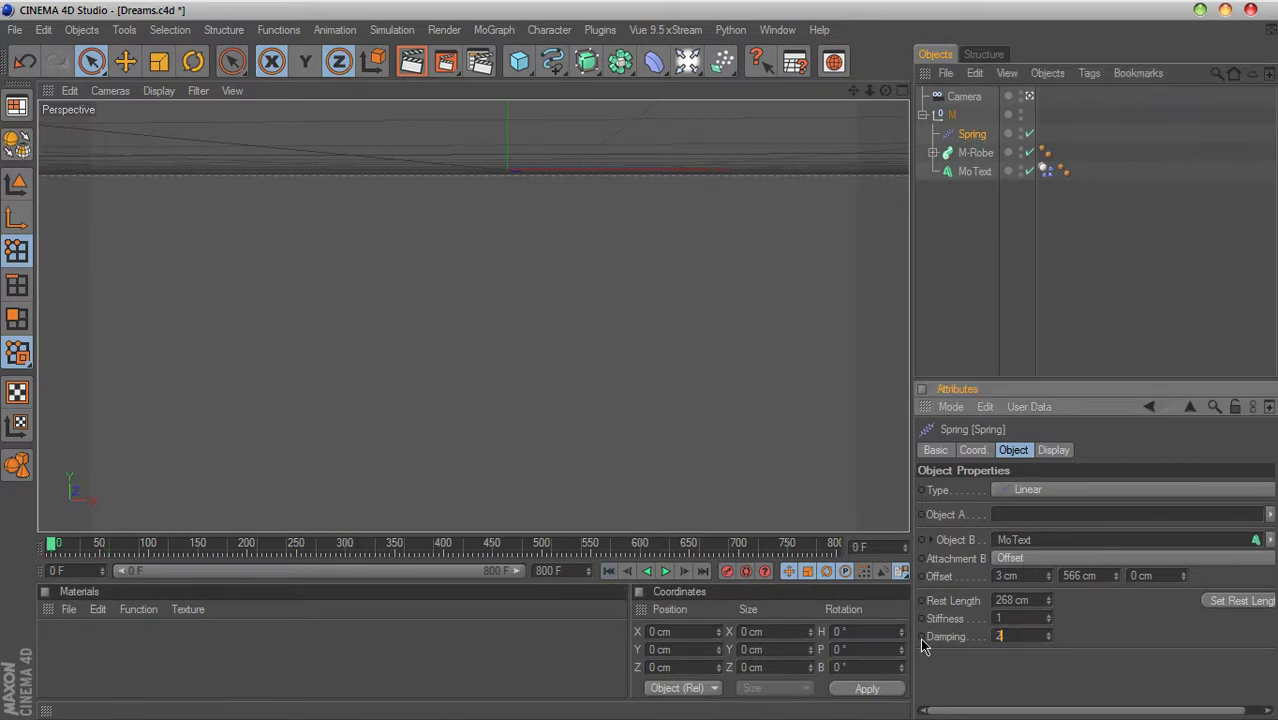
left_click(665, 572)
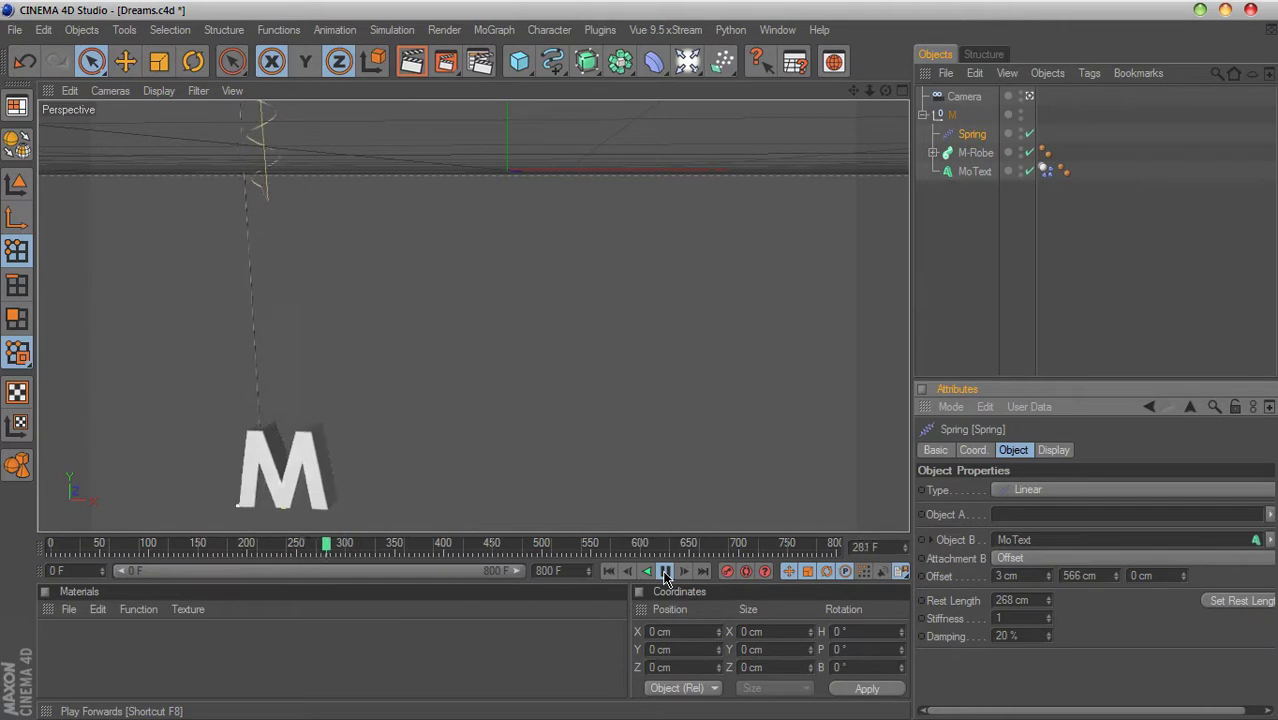
left_click(665, 572)
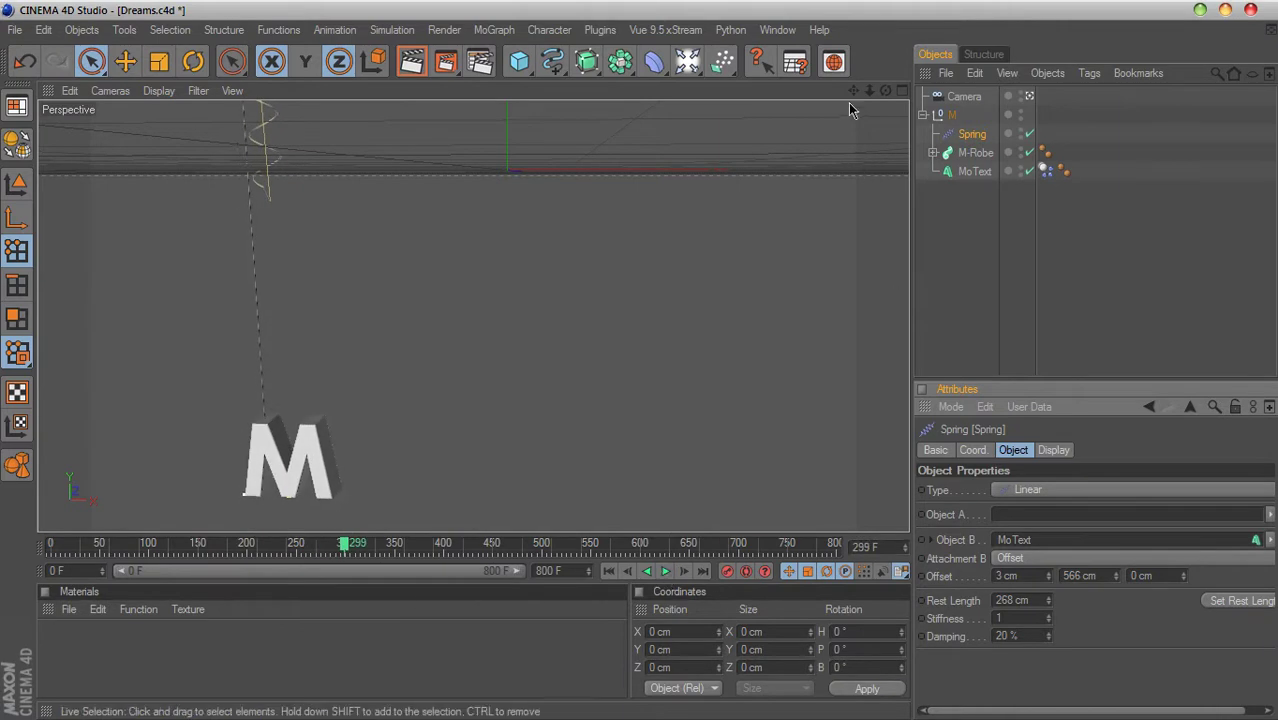
Step: Shift the camera framing to bring the hanging letter higher in the shot, replay the animation and rewind it
mouse_move(853, 90)
left_mouse_down()
mouse_move(867, 91)
mouse_move(853, 100)
left_mouse_up()
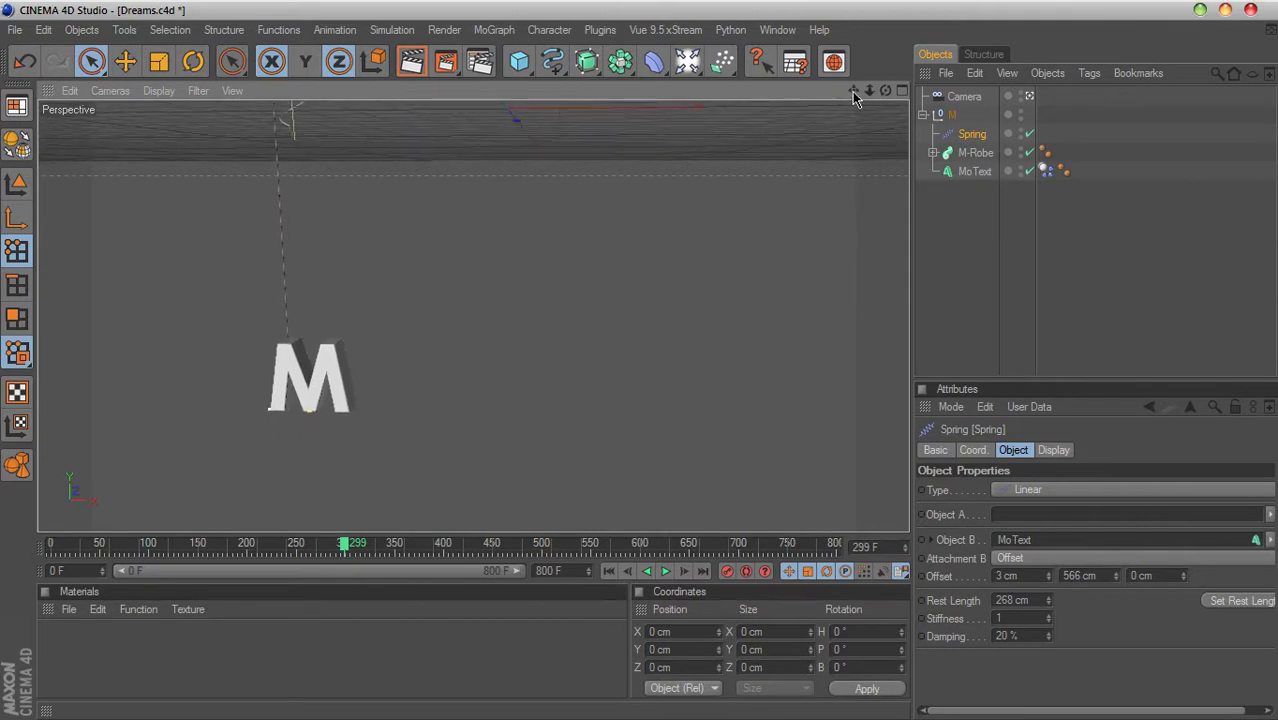
left_click(608, 570)
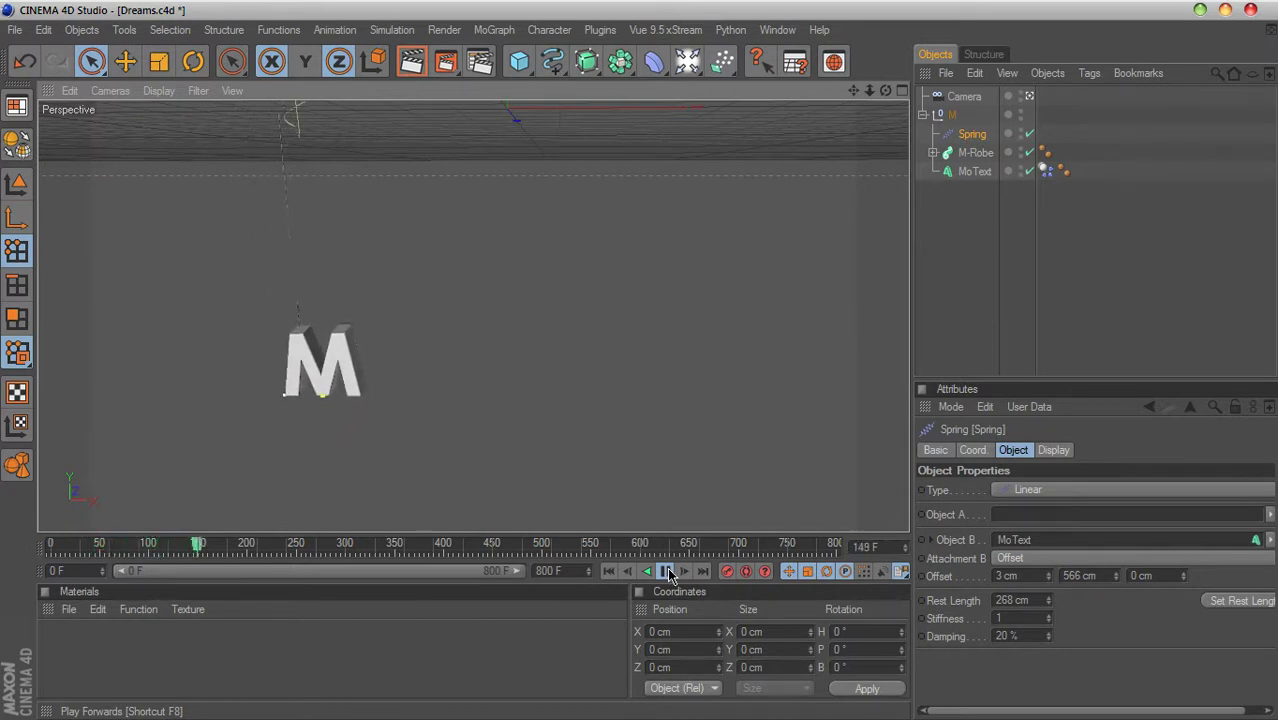
left_click(665, 571)
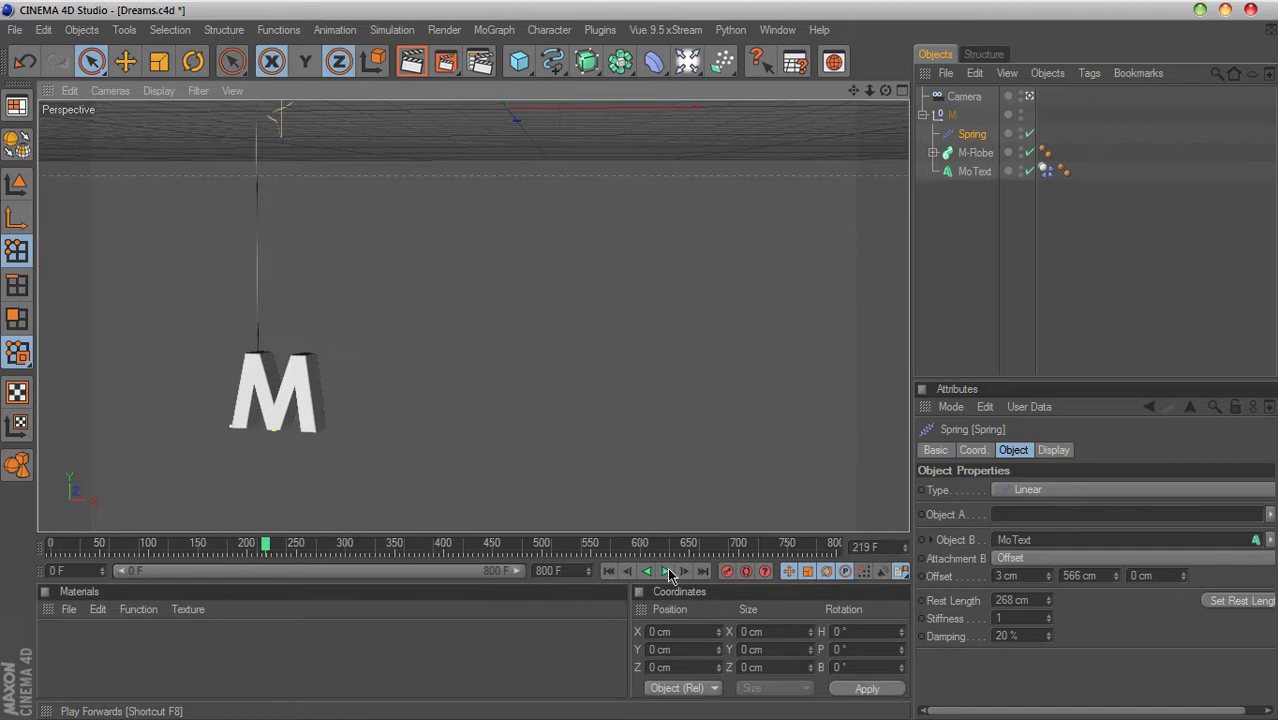
left_click(608, 571)
Step: View the scene from outside the camera in Perspective, play the drop animation of the letter, and rewind it to the start
left_click(900, 91)
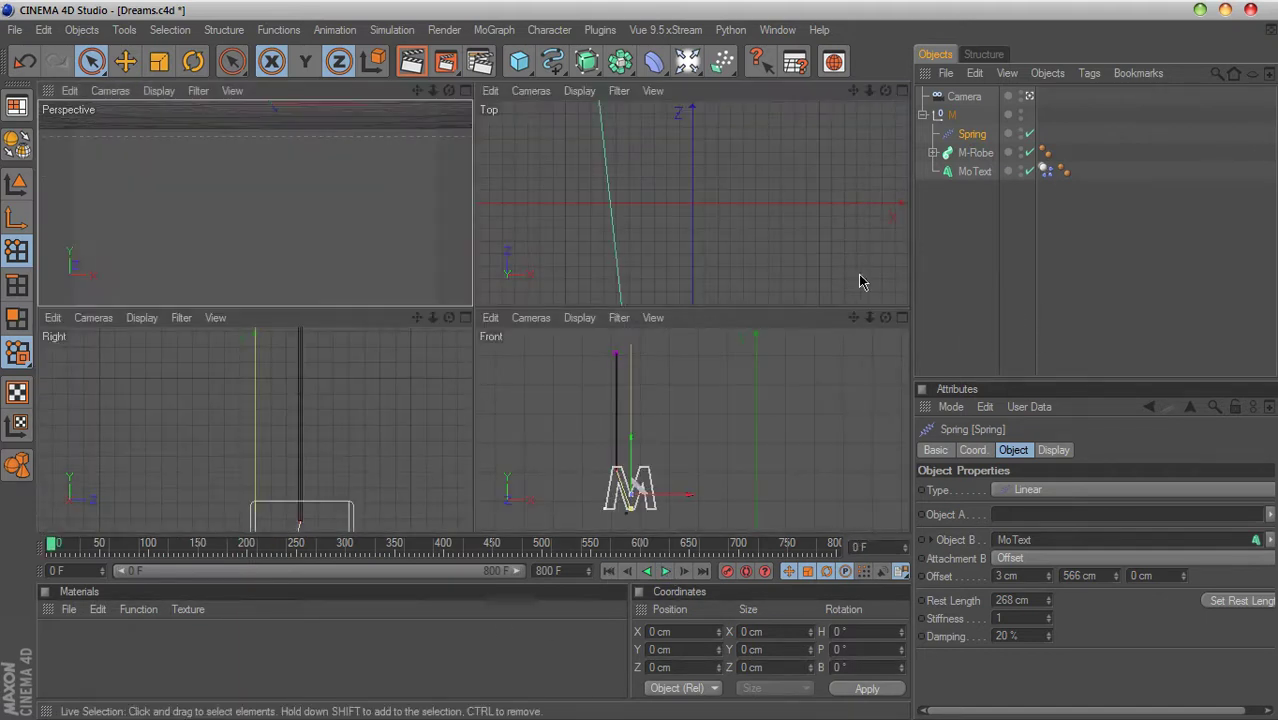
left_click(952, 115)
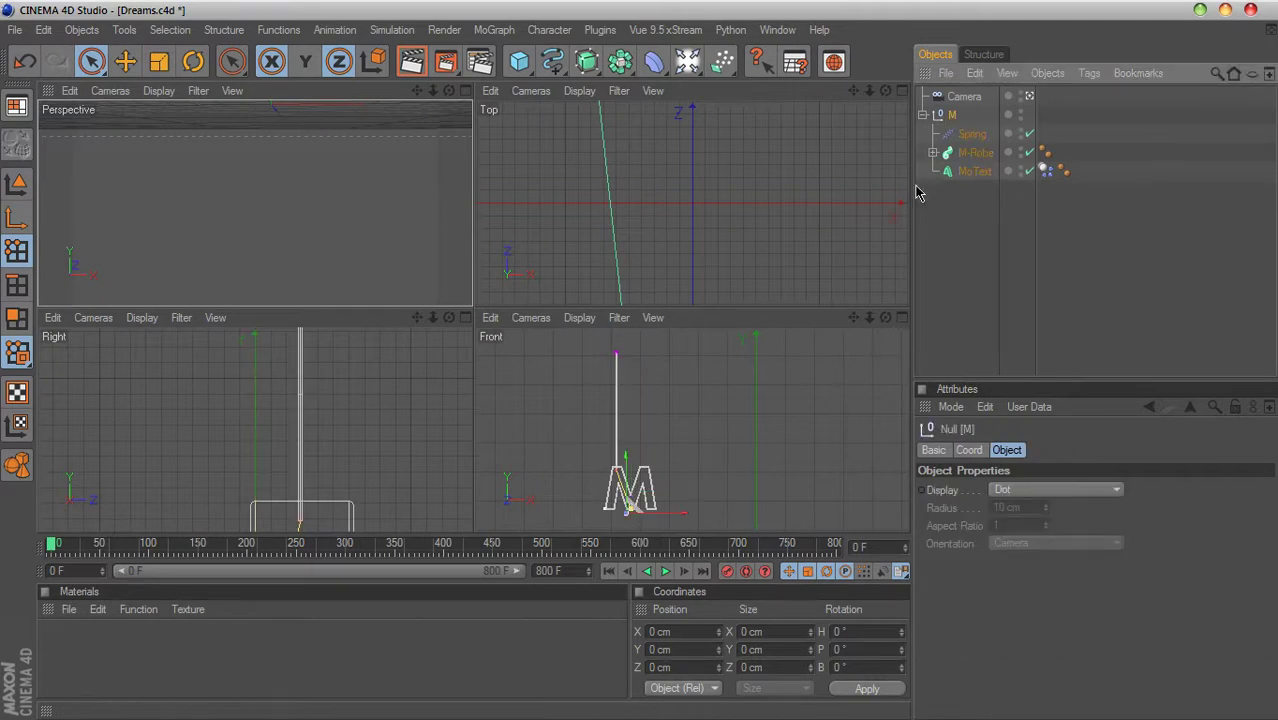
left_click(466, 90)
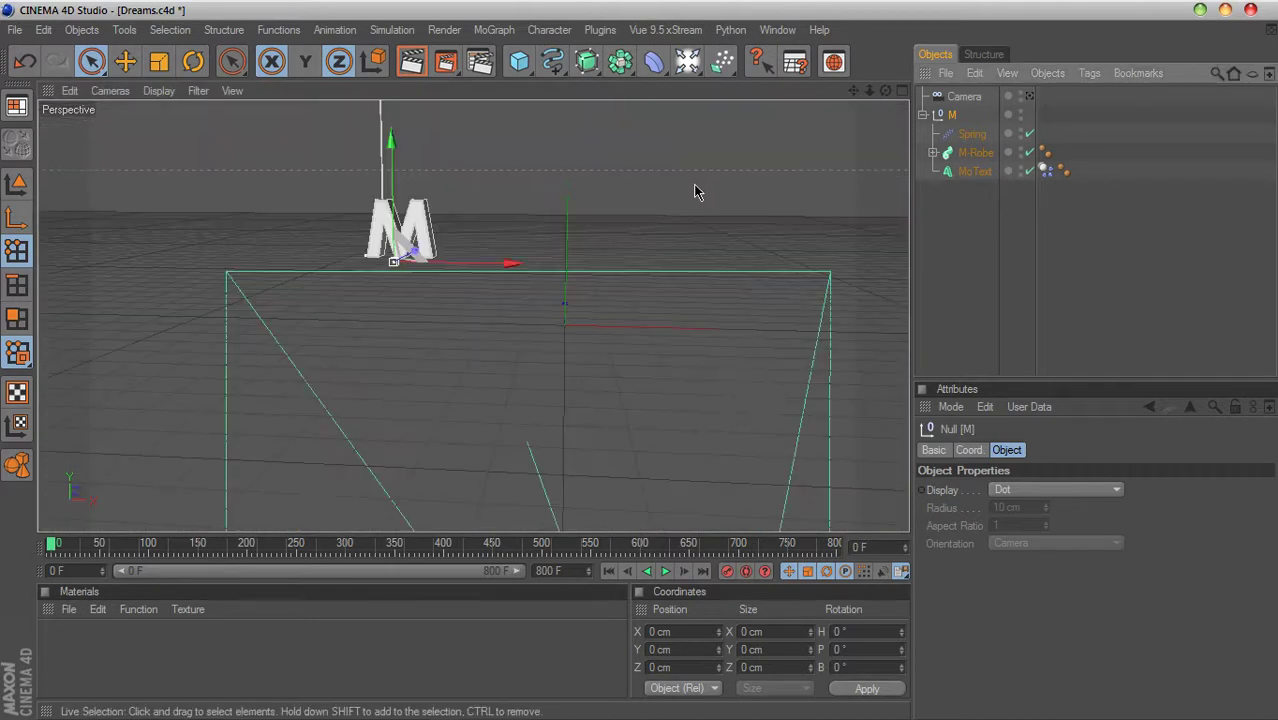
scroll(697, 192, "down", 5)
left_click_drag(540, 285, 494, 285)
left_click(924, 260)
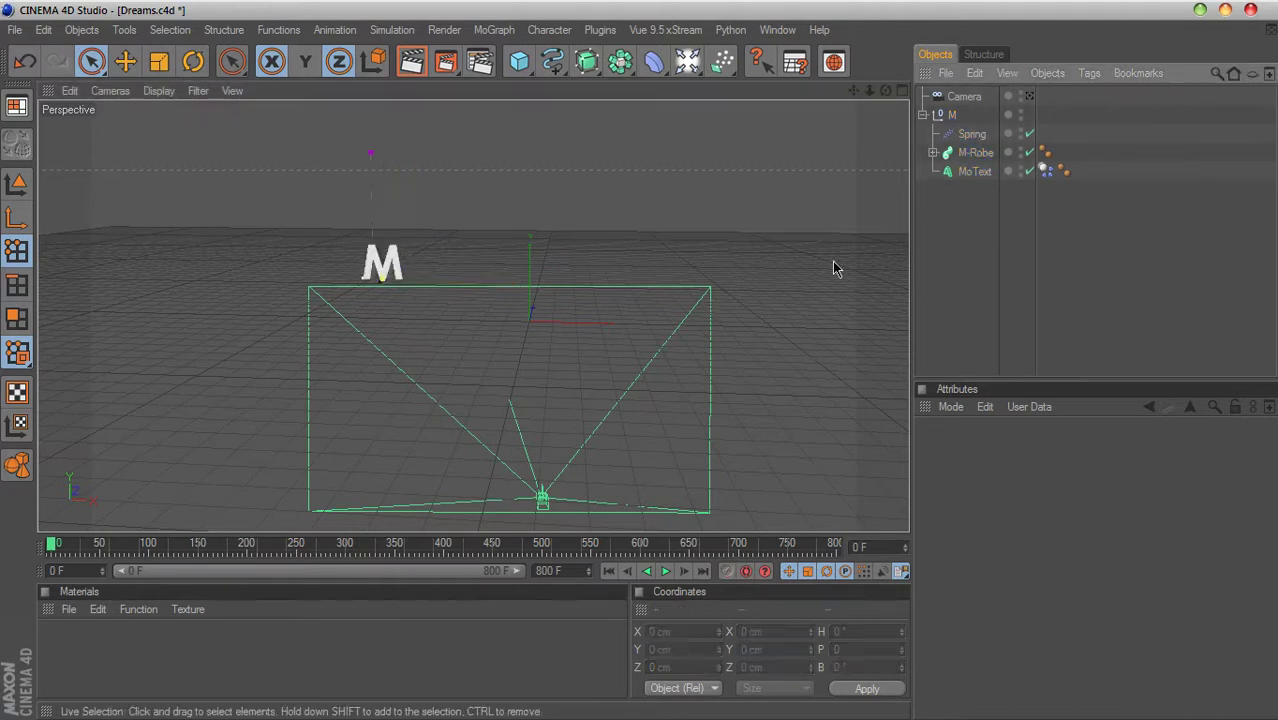
left_click(665, 572)
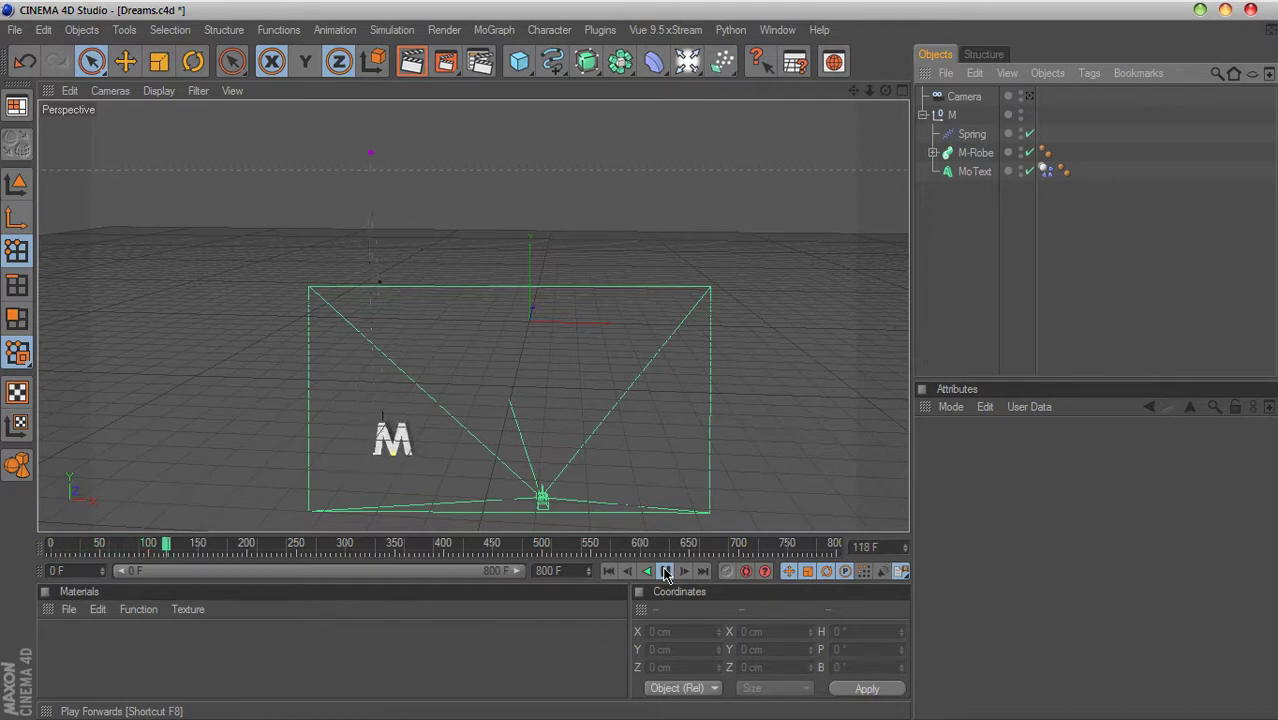
left_click(665, 572)
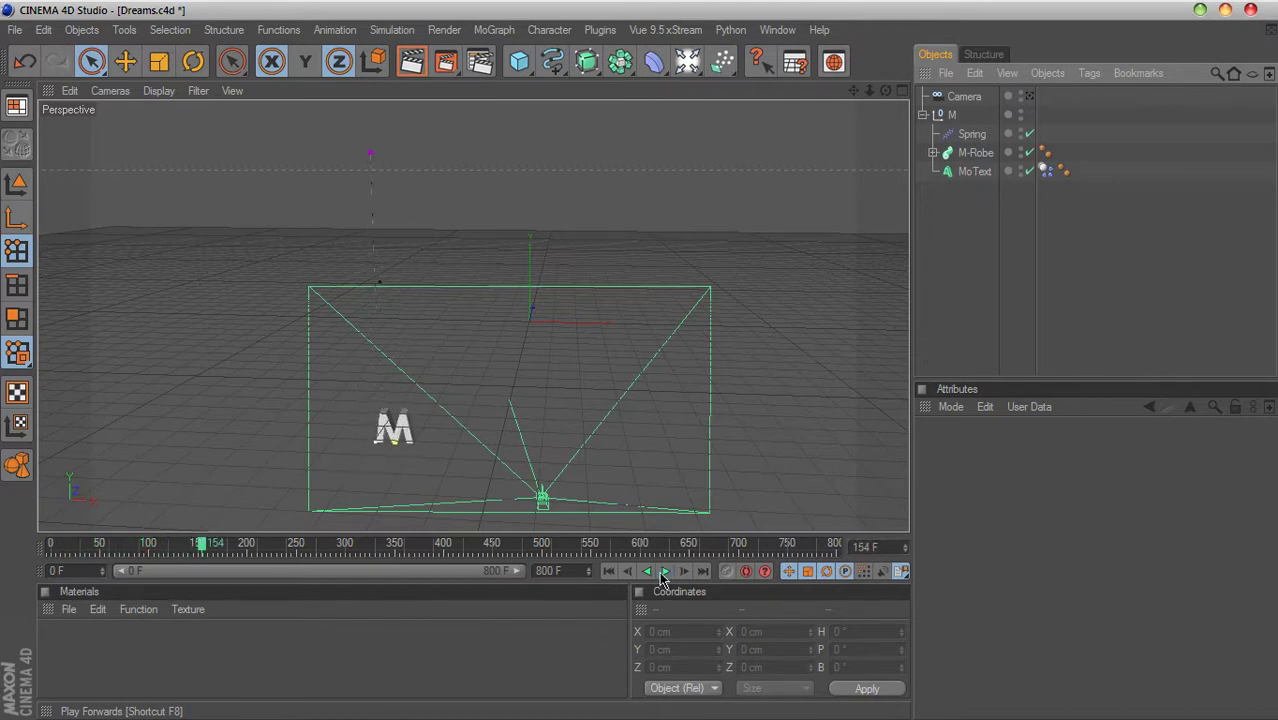
left_click(609, 572)
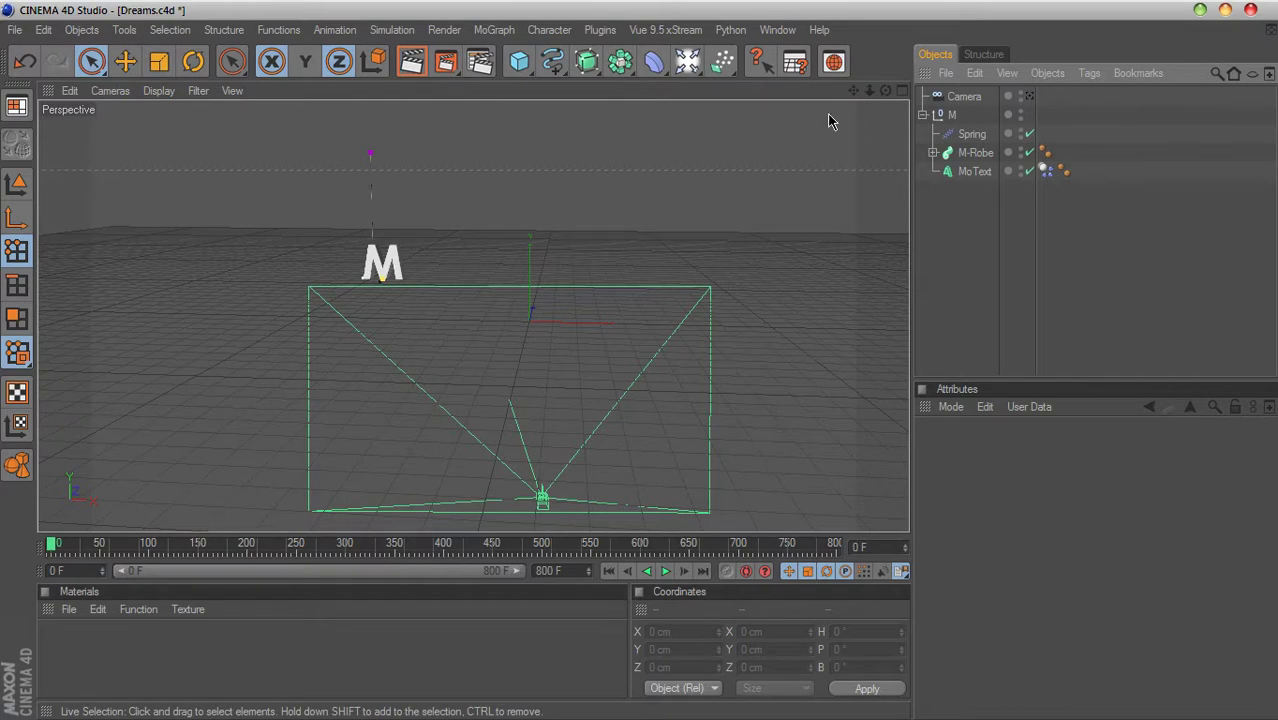
Step: Duplicate the M-Robe sweep object inside the M group
left_click_drag(868, 96, 854, 93)
left_click(975, 153)
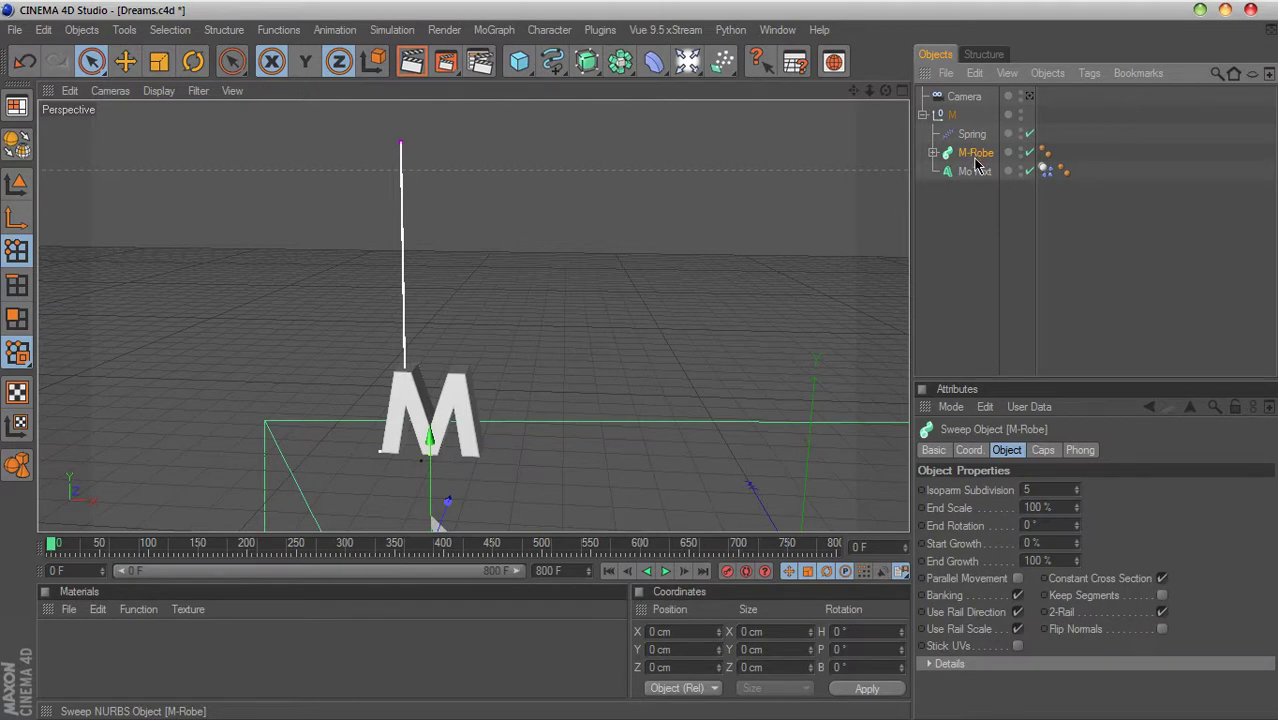
left_click_drag(975, 158, 975, 163, "ctrl")
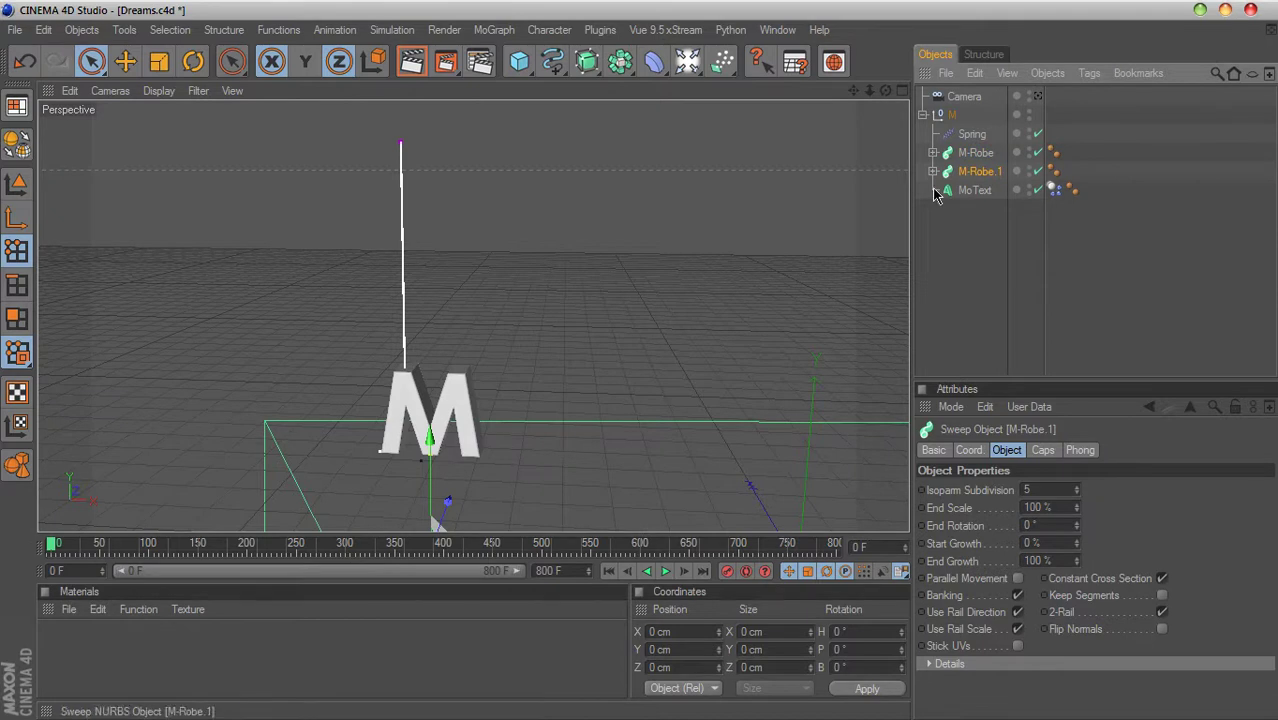
Step: Delete the Constraint and Spline Dynamics tags from the spline of the duplicated rope
left_click(933, 171)
left_click(981, 209)
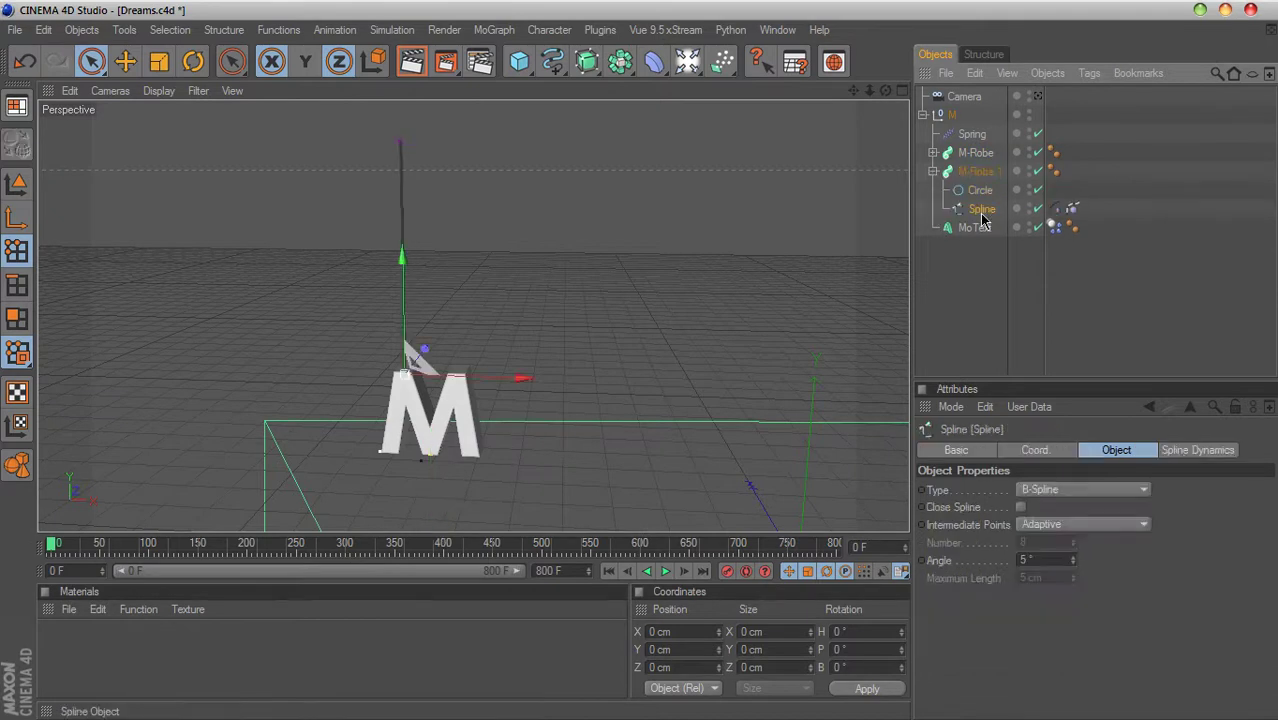
left_click(1073, 212)
left_click(1052, 212, "shift")
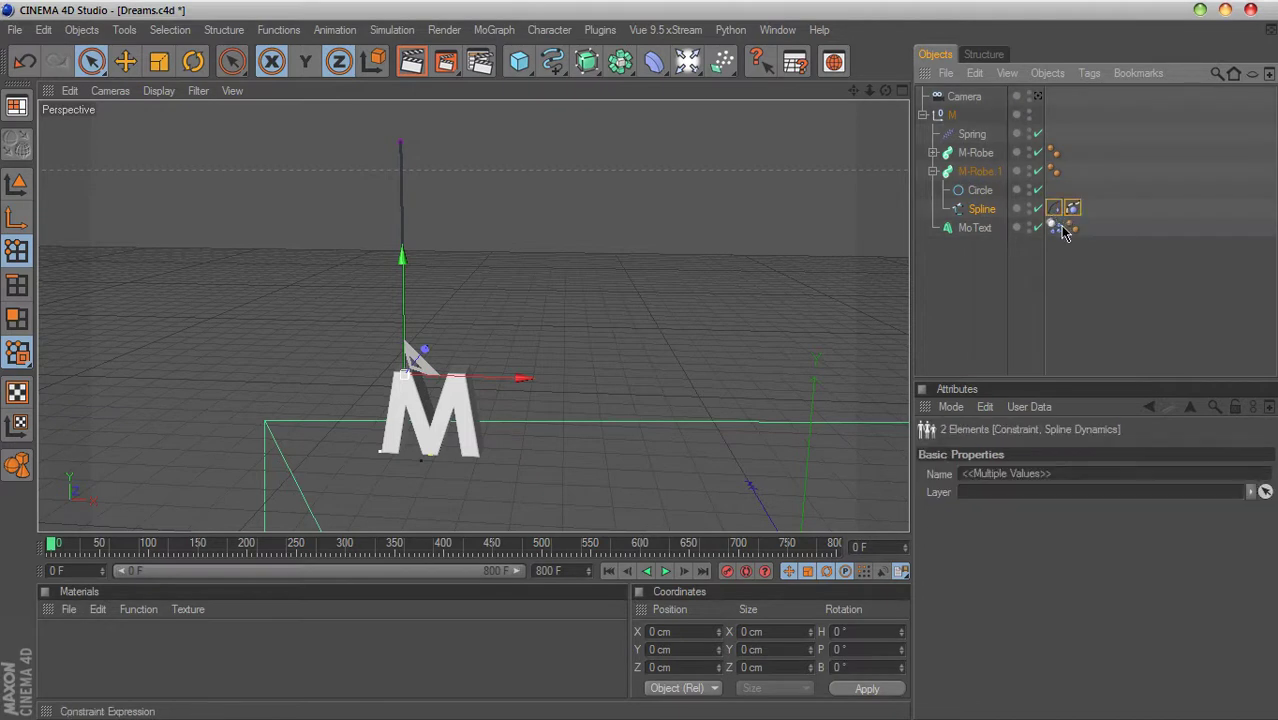
key("Delete")
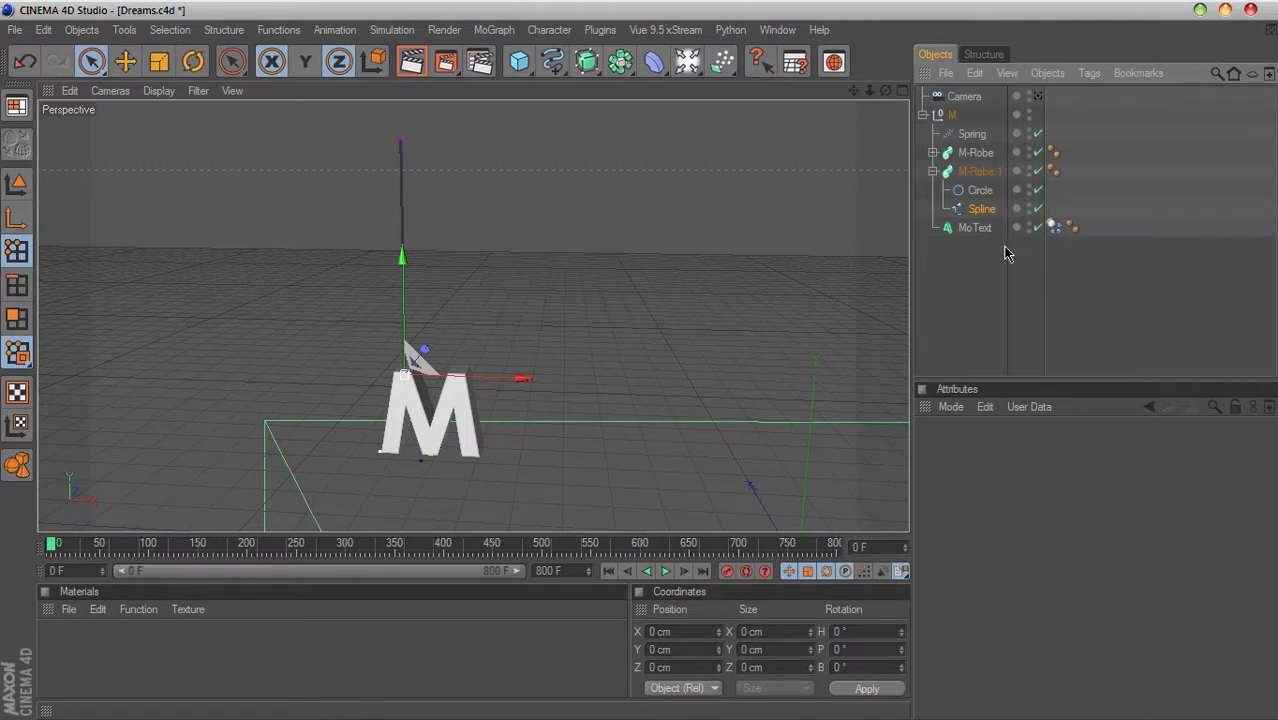
Step: Move the duplicated rope's spline in model mode along X to about 45.9 cm, above the right leg of the M
left_click(16, 183)
left_click_drag(519, 384, 575, 380)
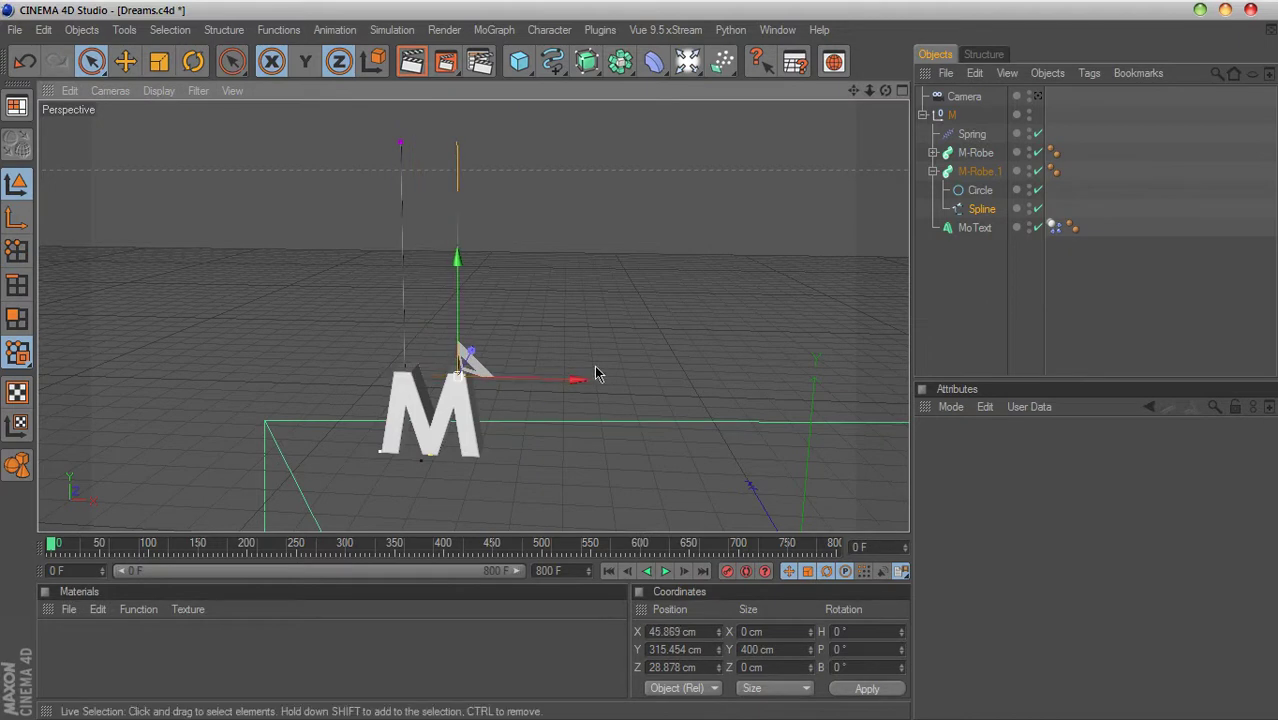
Step: Add a new Spline Dynamics tag to the duplicated rope's spline and show its dynamics properties in an enlarged attributes area
right_click(980, 209)
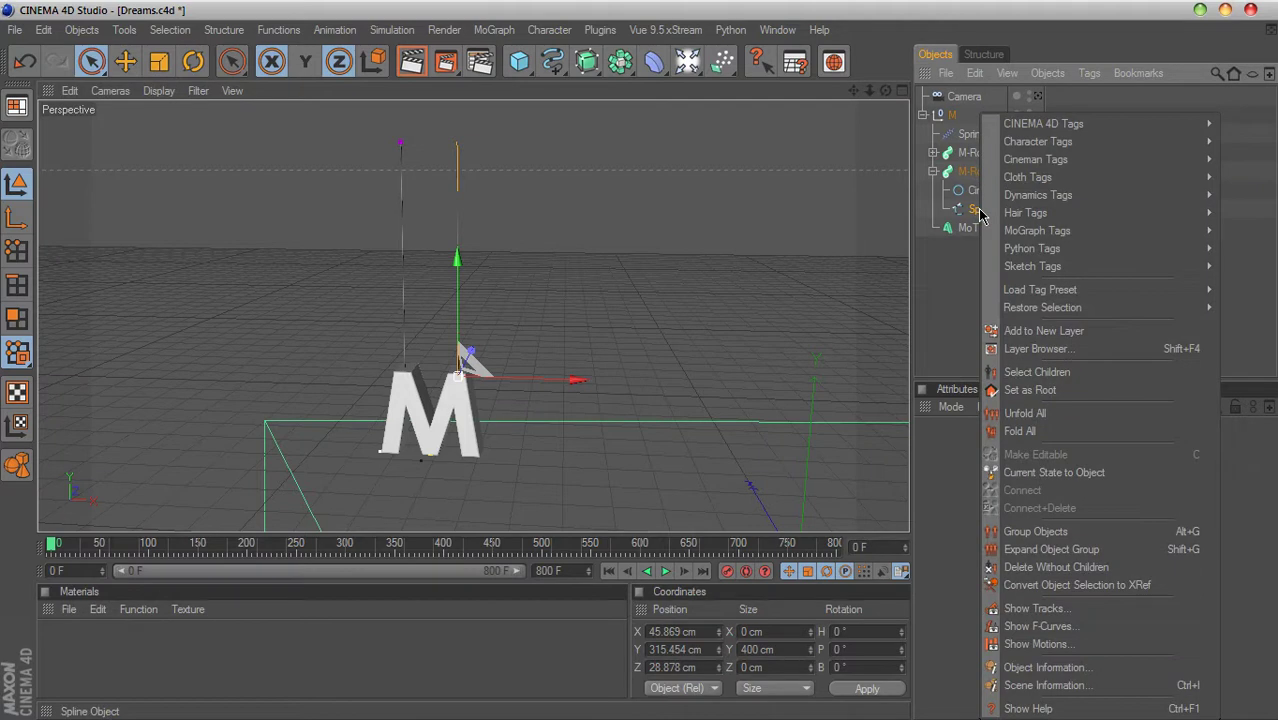
mouse_move(1010, 212)
left_click(948, 338)
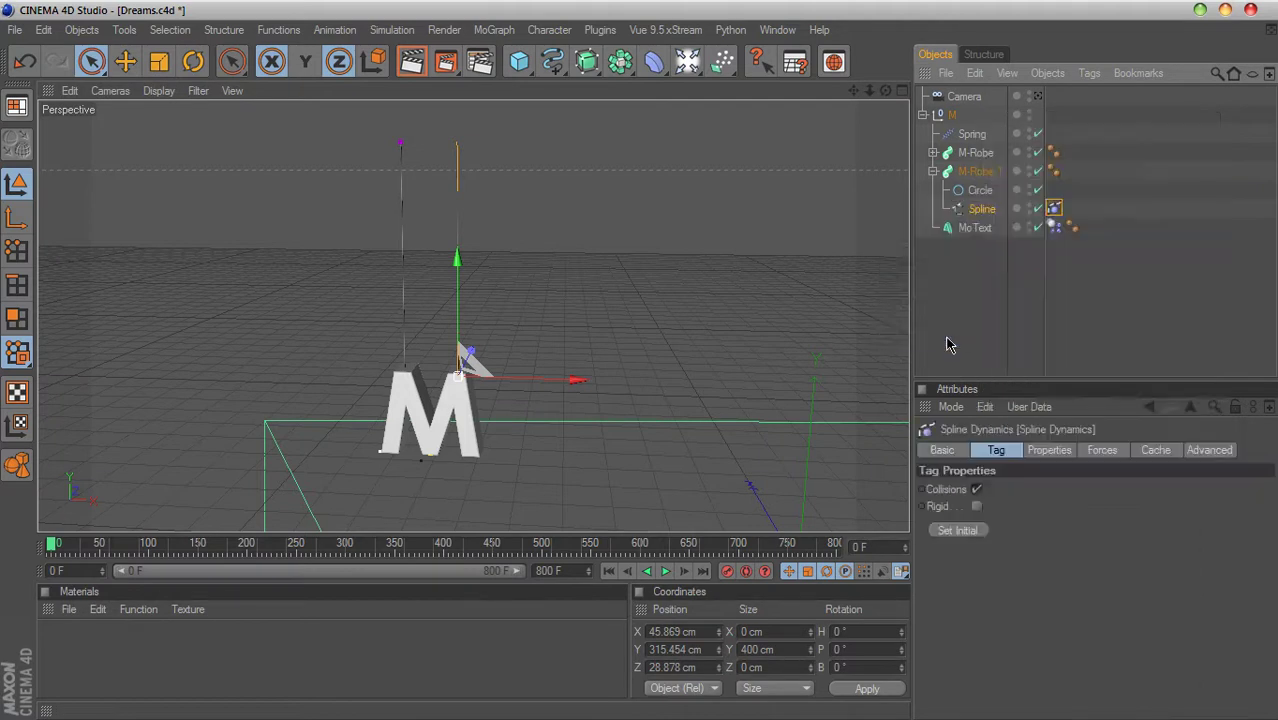
left_click(1047, 452)
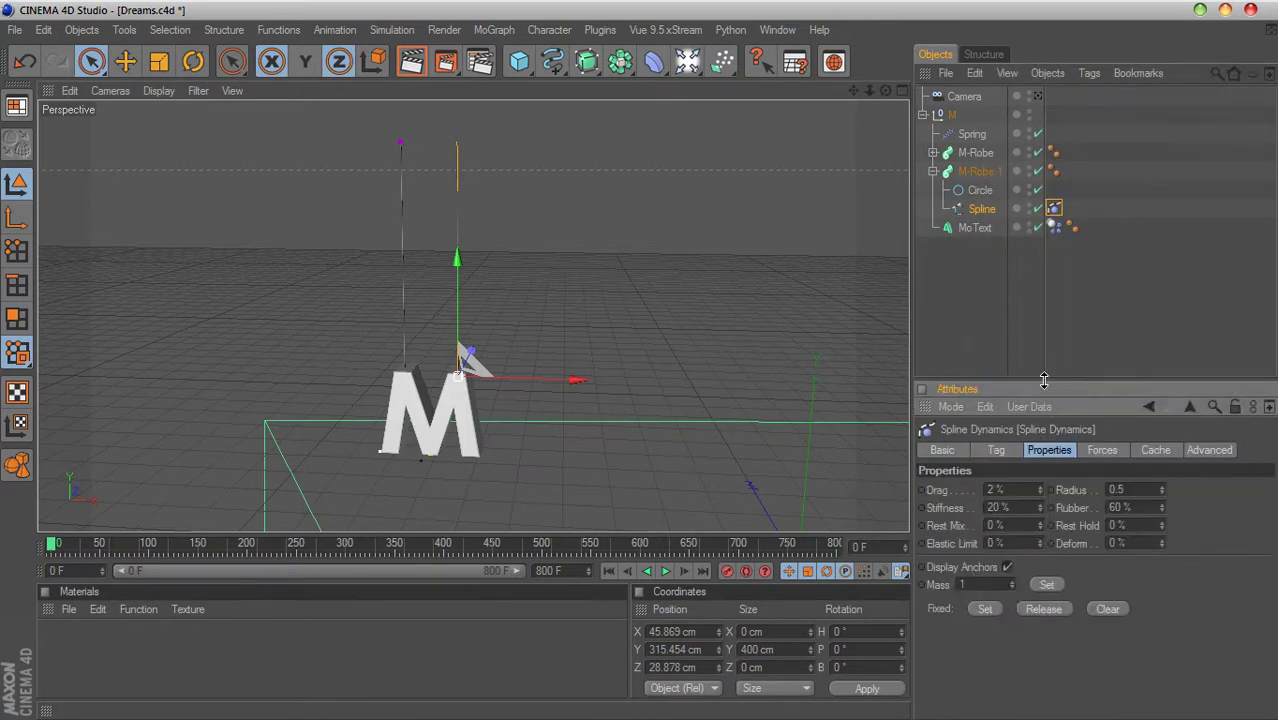
left_click_drag(1044, 381, 1044, 319)
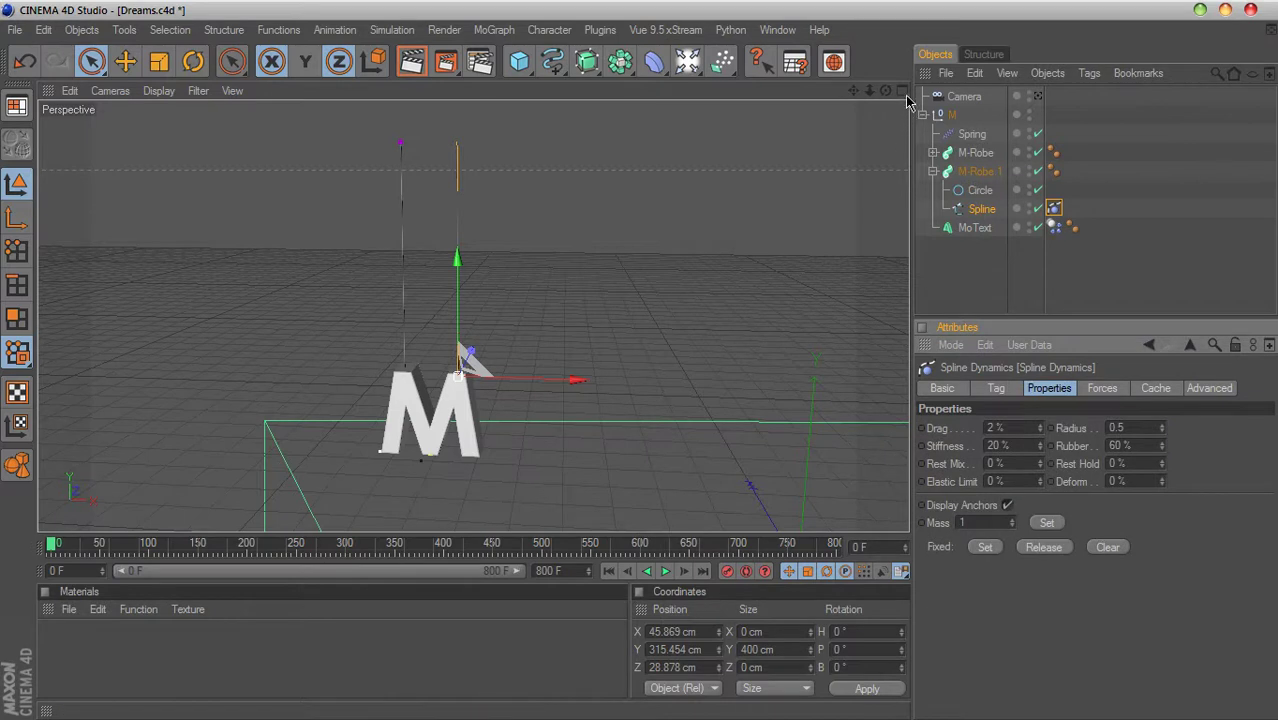
Step: Make the M see-through in the perspective view and disable the M-Robe.1 sweep object
left_click_drag(854, 91, 906, 2)
scroll(801, 221, "up", 8)
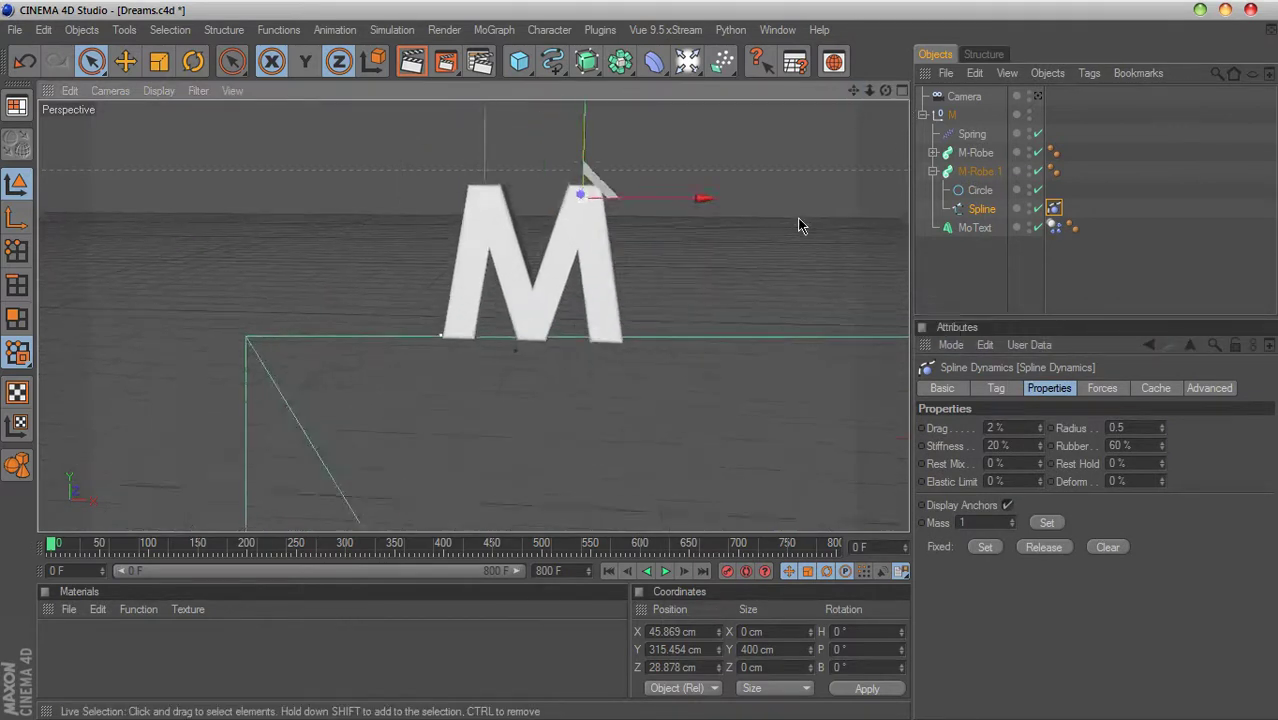
left_click_drag(854, 91, 844, 124)
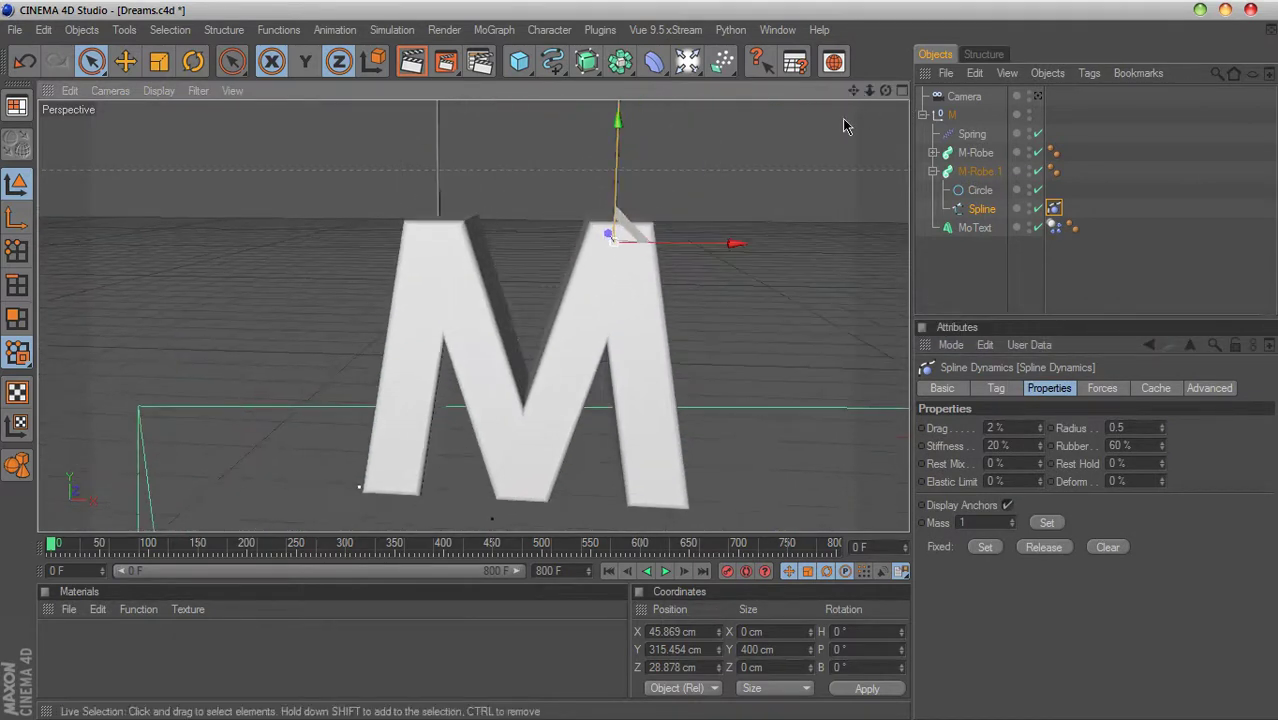
scroll(831, 135, "up", 4)
left_click(158, 90)
left_click(180, 548)
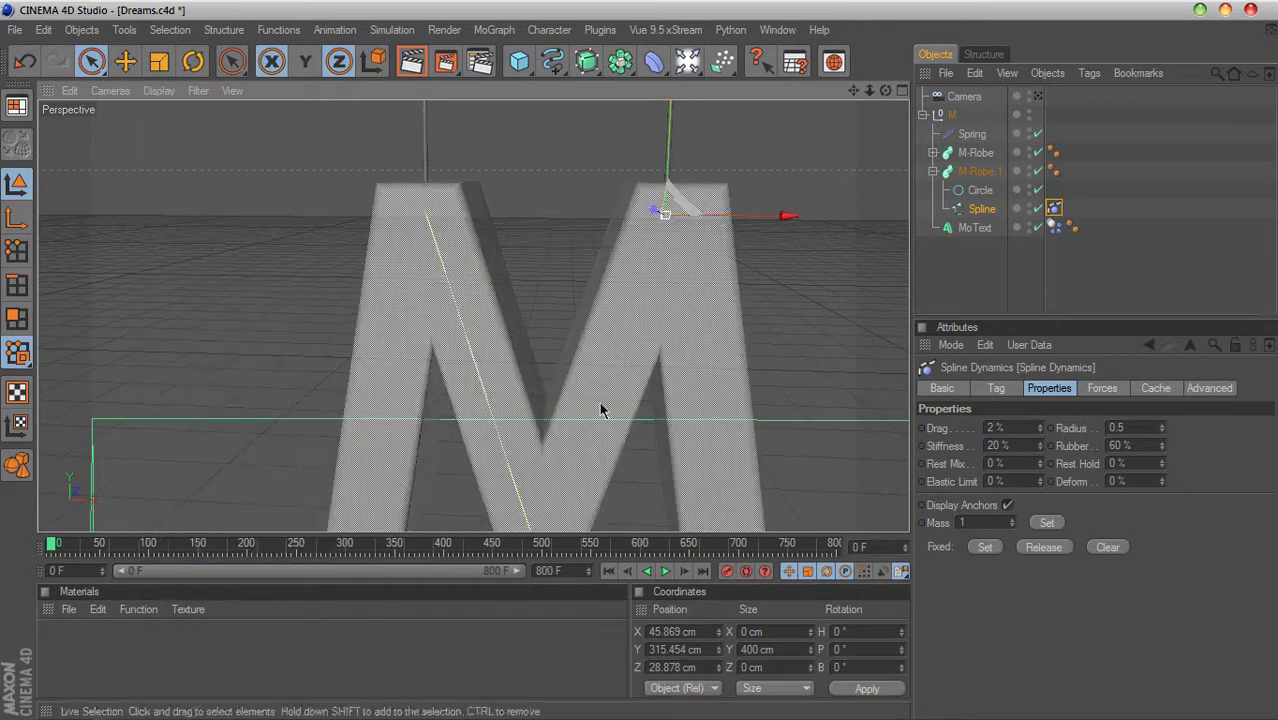
left_click_drag(854, 91, 790, 455)
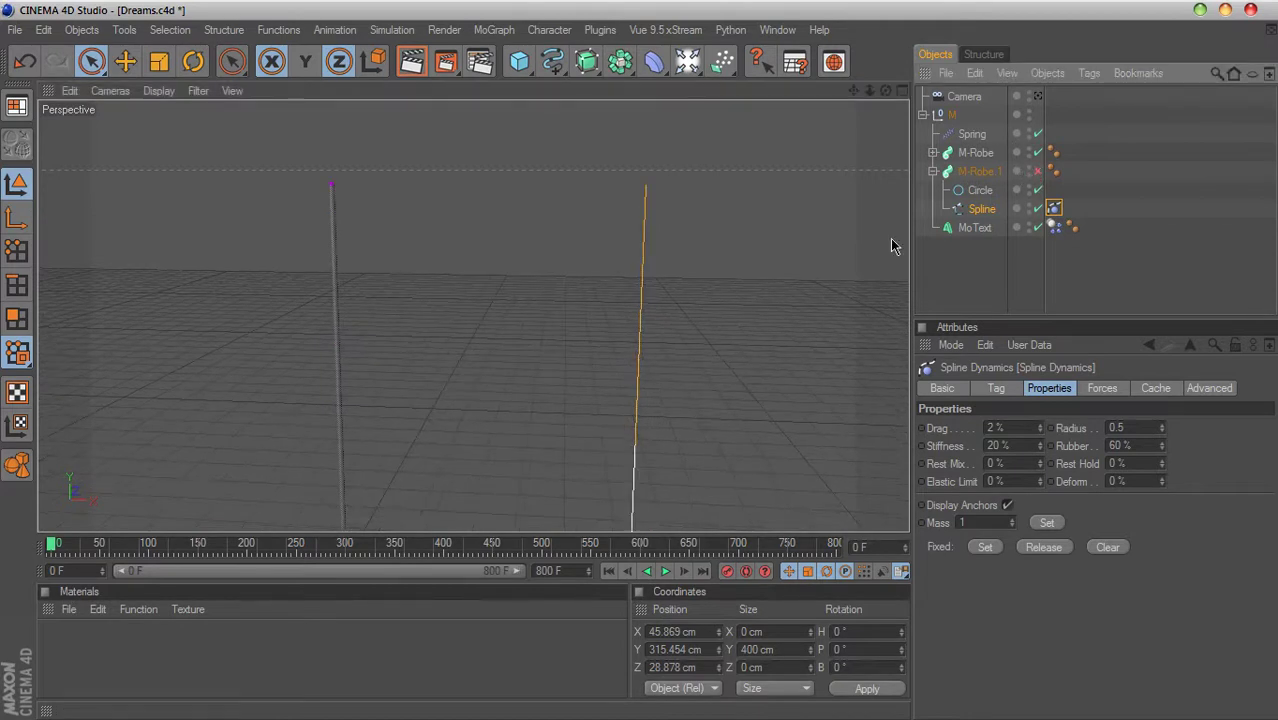
Step: Fix the top point of the M-Robe.1 spline through its Spline Dynamics tag, and clear the selection
left_click(985, 210)
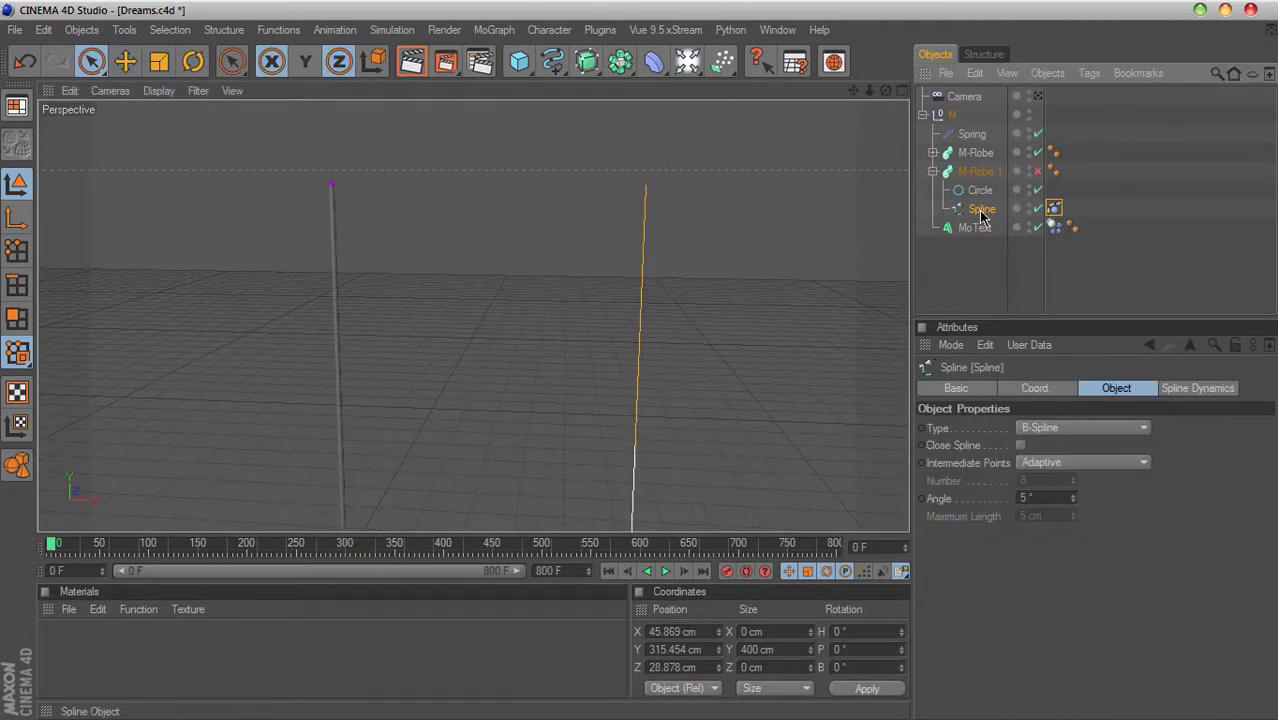
left_click(16, 250)
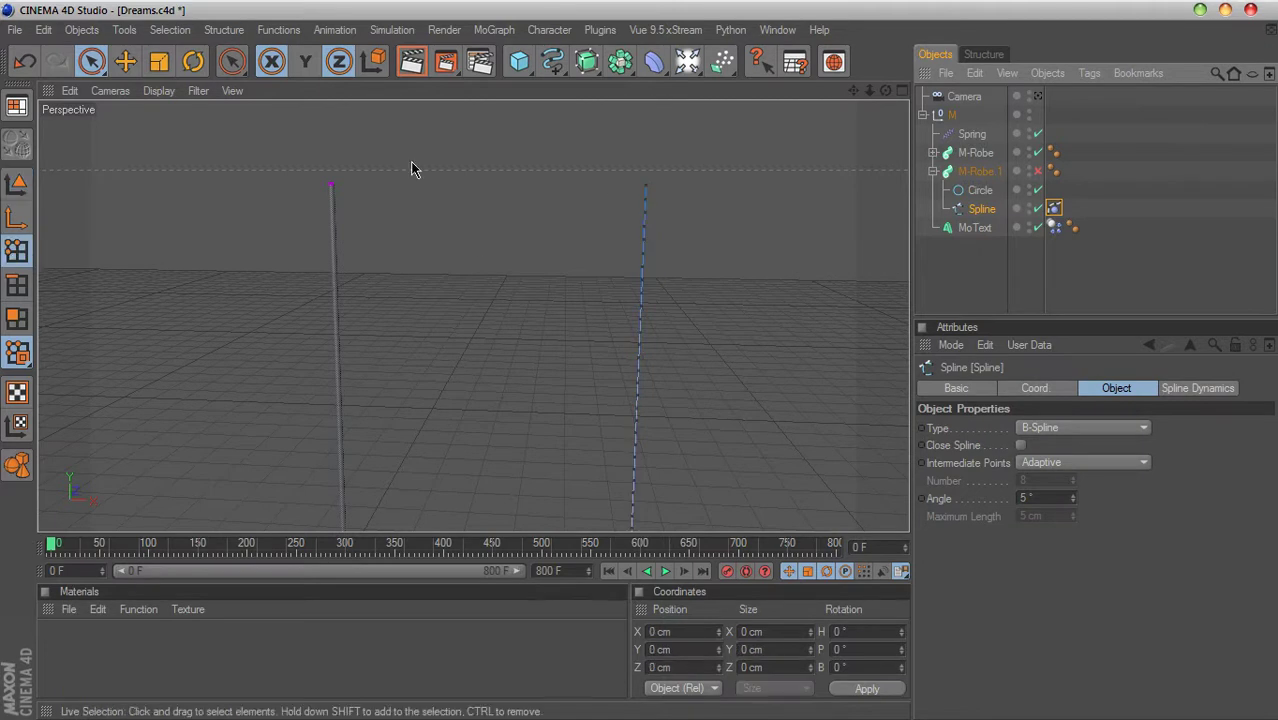
left_click(648, 186)
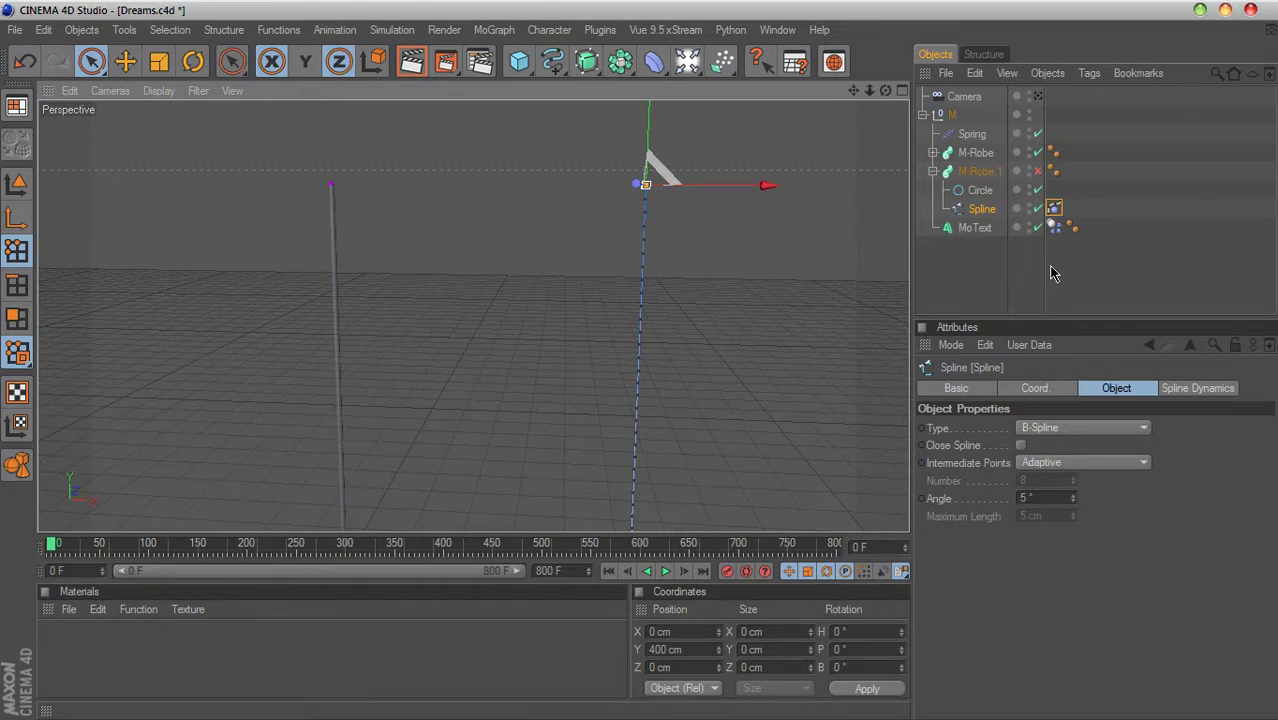
left_click(1055, 207)
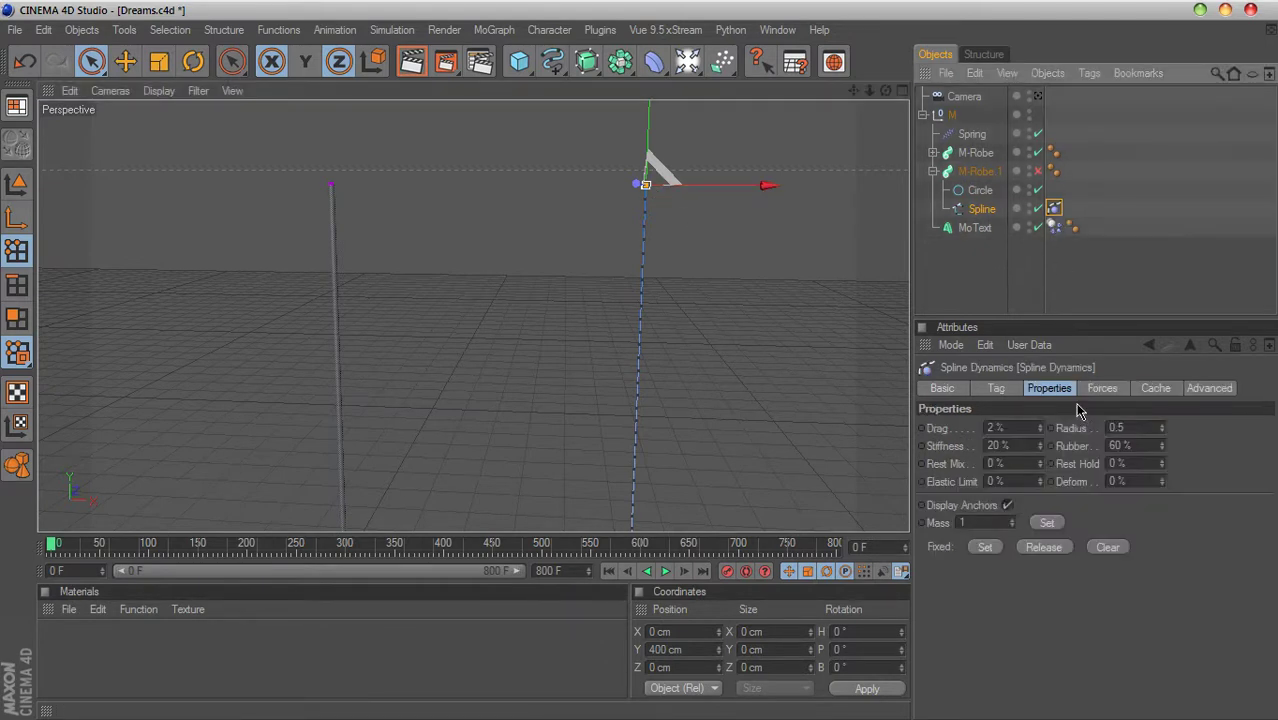
left_click(985, 548)
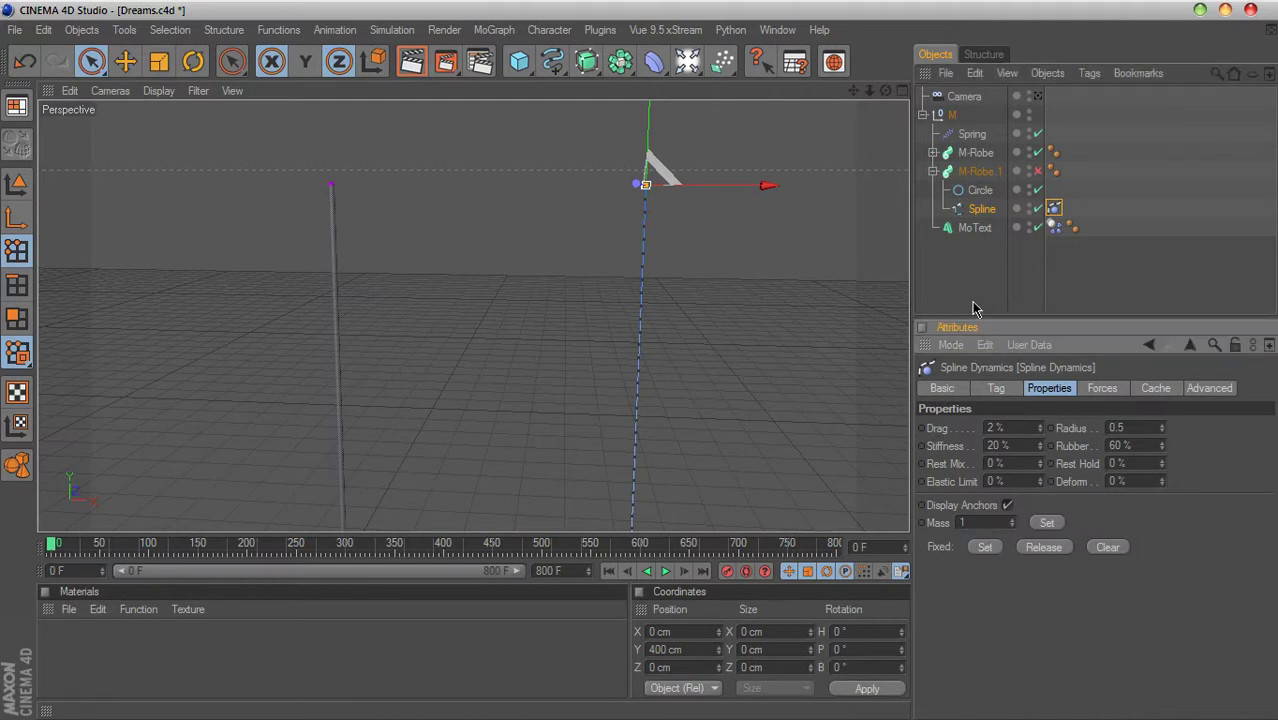
left_click(704, 280)
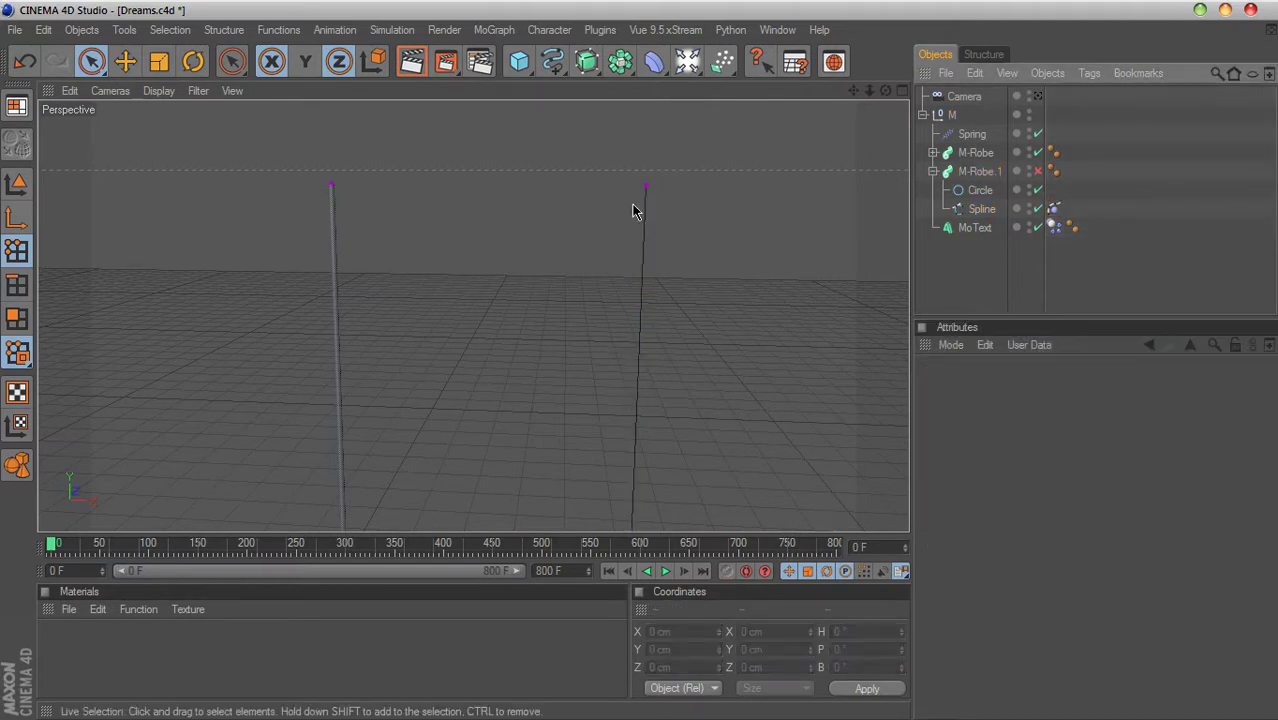
Step: Constrain the bottom point of the M-Robe.1 spline to the MoText object with a new hair Constraint tag
left_click_drag(854, 91, 854, 10)
left_click_drag(853, 180, 853, 200)
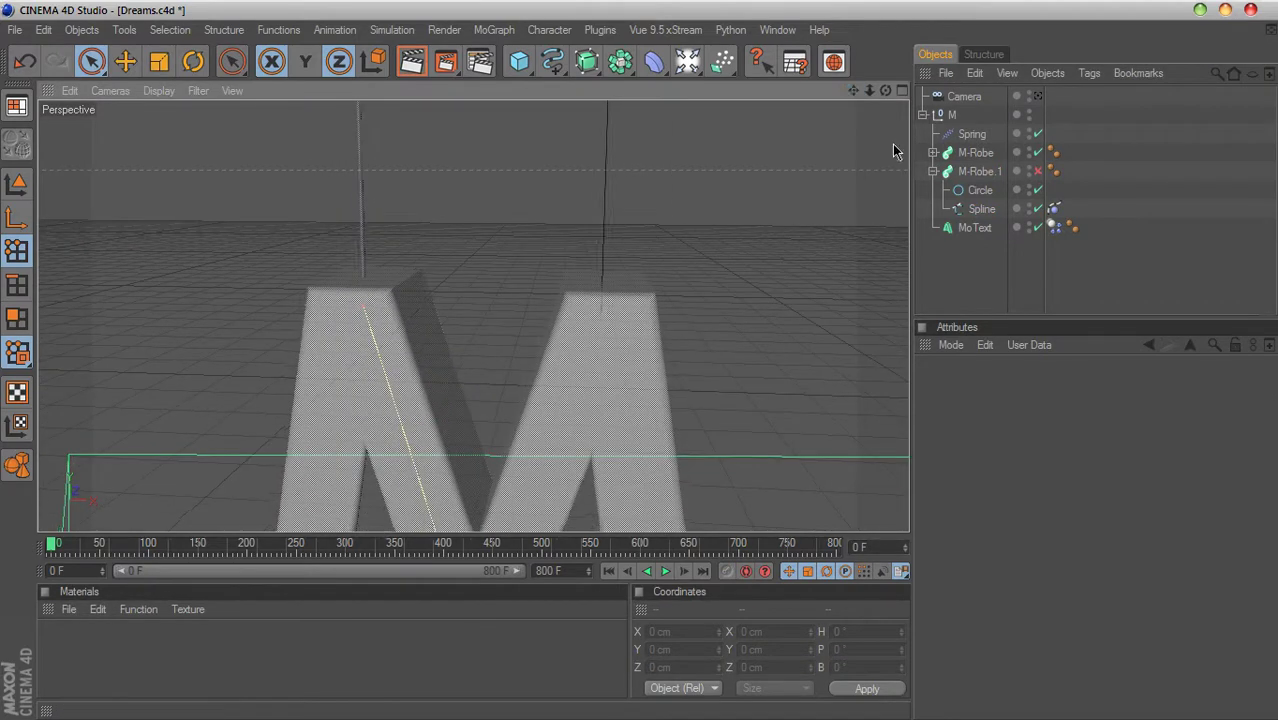
left_click(982, 210)
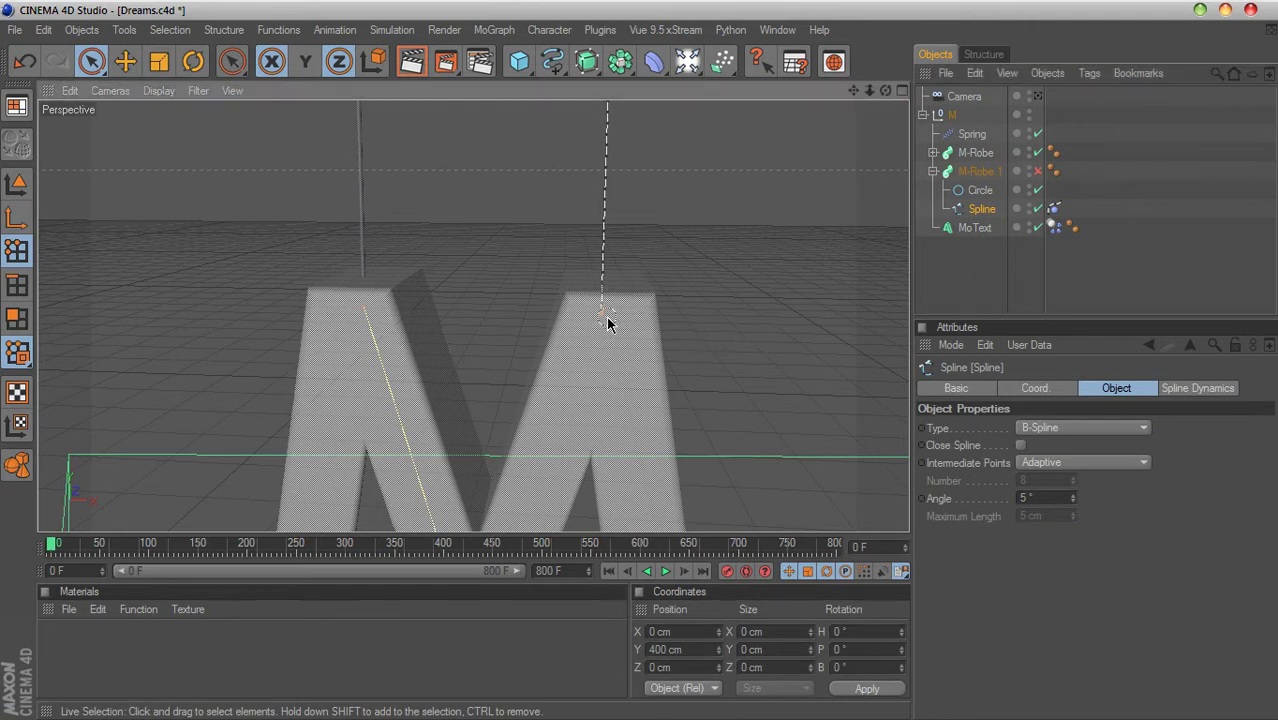
right_click(980, 209)
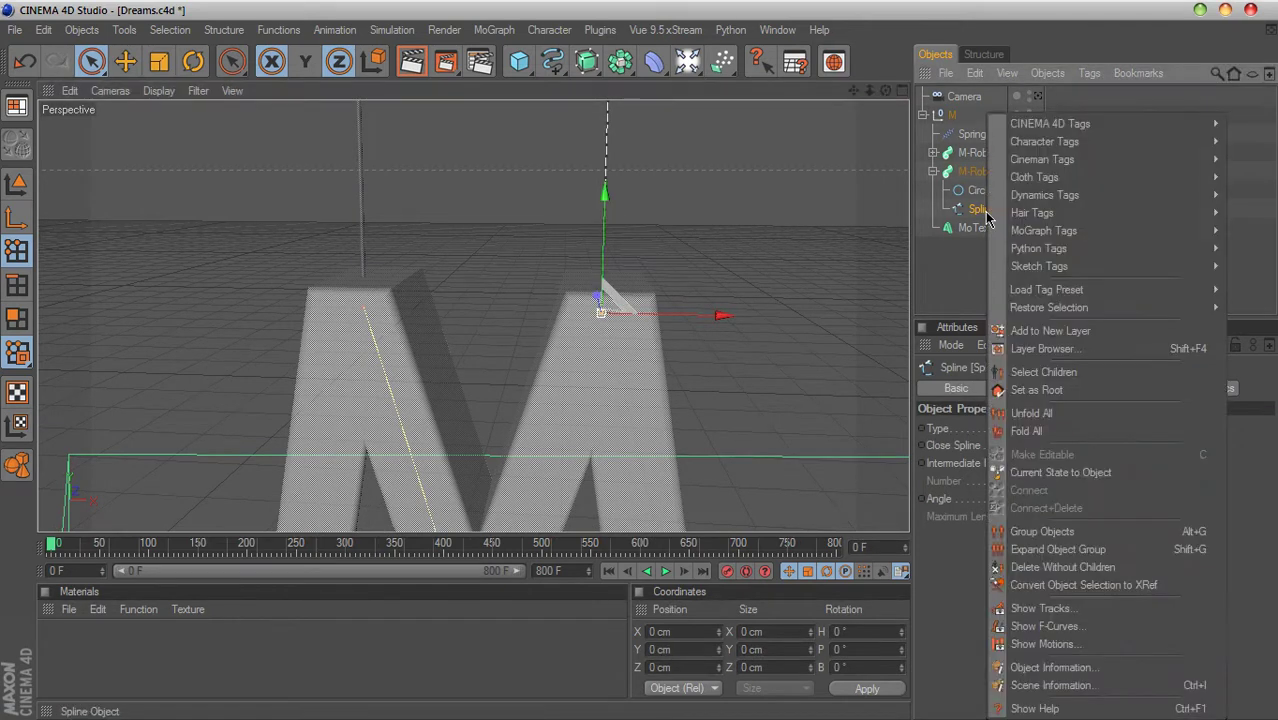
mouse_move(1012, 212)
left_click(929, 214)
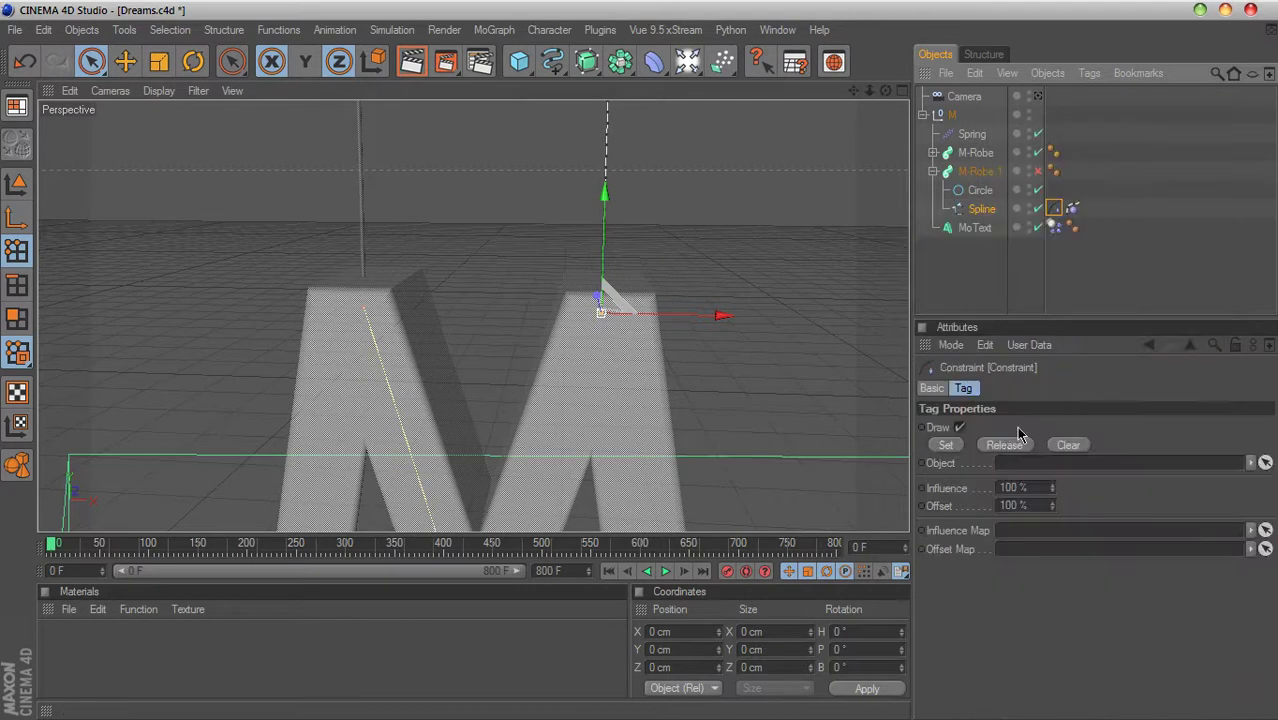
left_click_drag(1012, 428, 1020, 466)
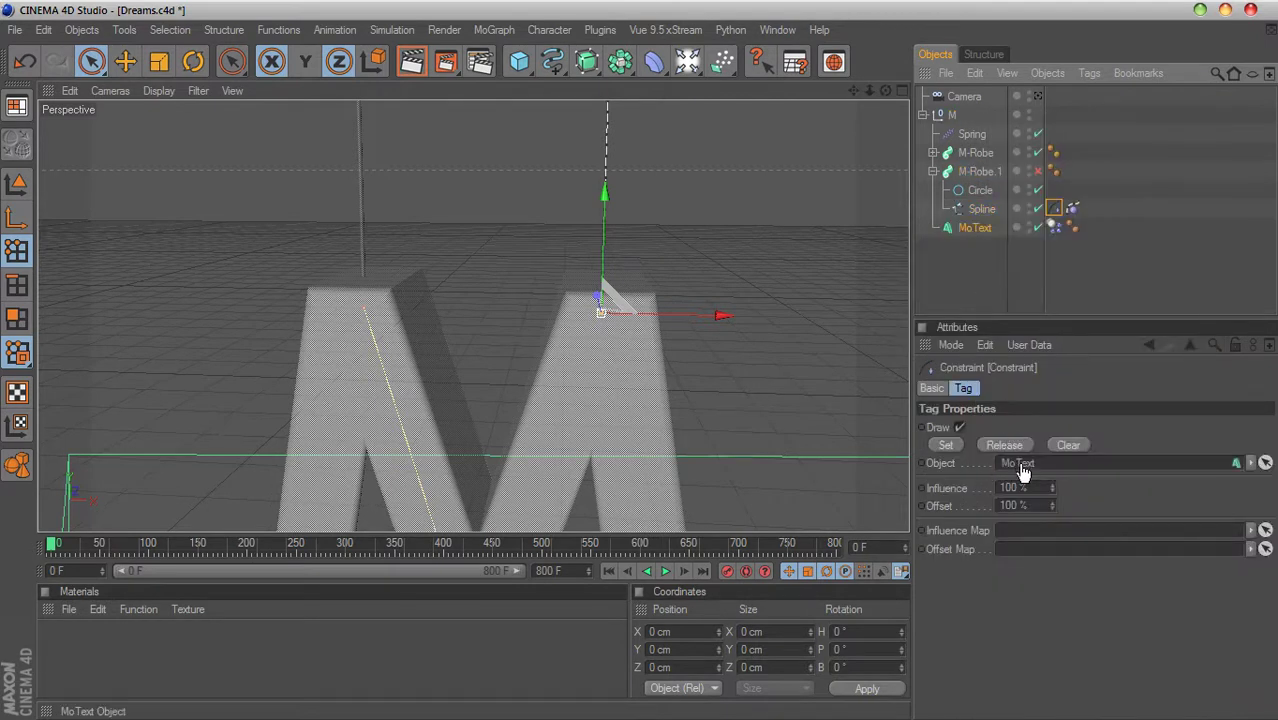
left_click(948, 447)
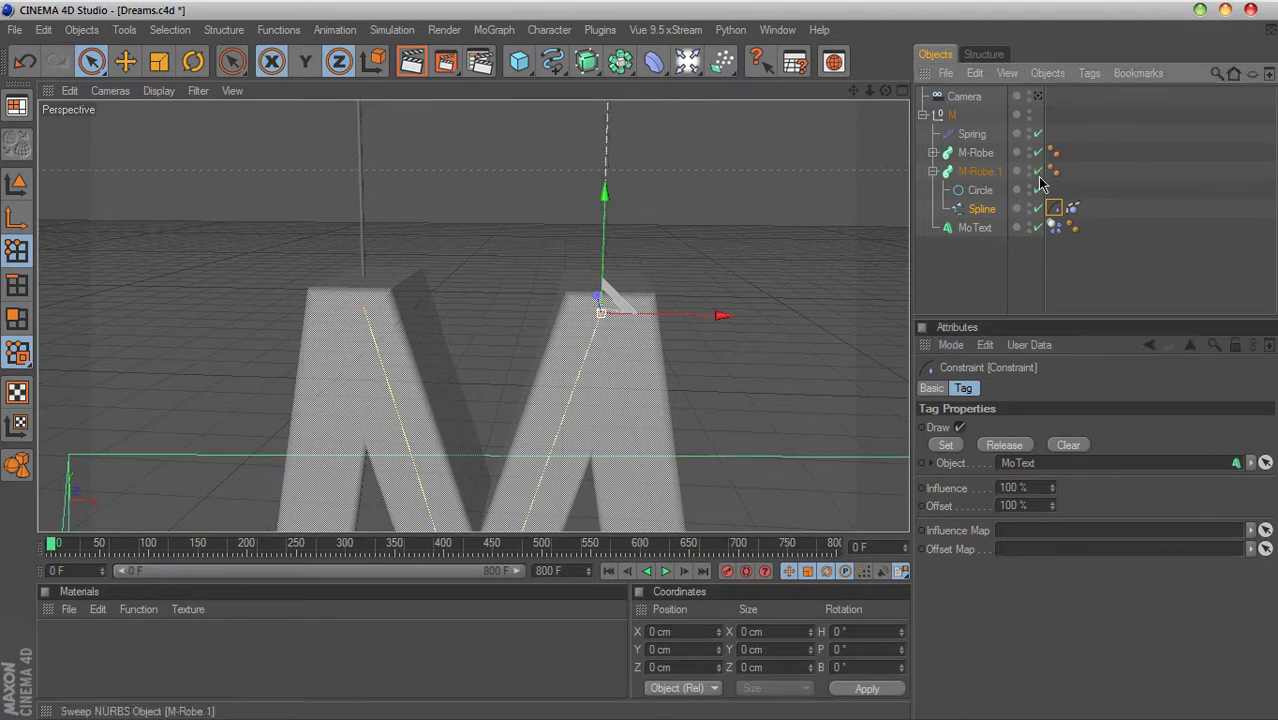
Step: Re-enable M-Robe.1 and test the simulation through the scene camera with a preview render, rewinding to frame 0
left_click(1037, 96)
left_click(665, 571)
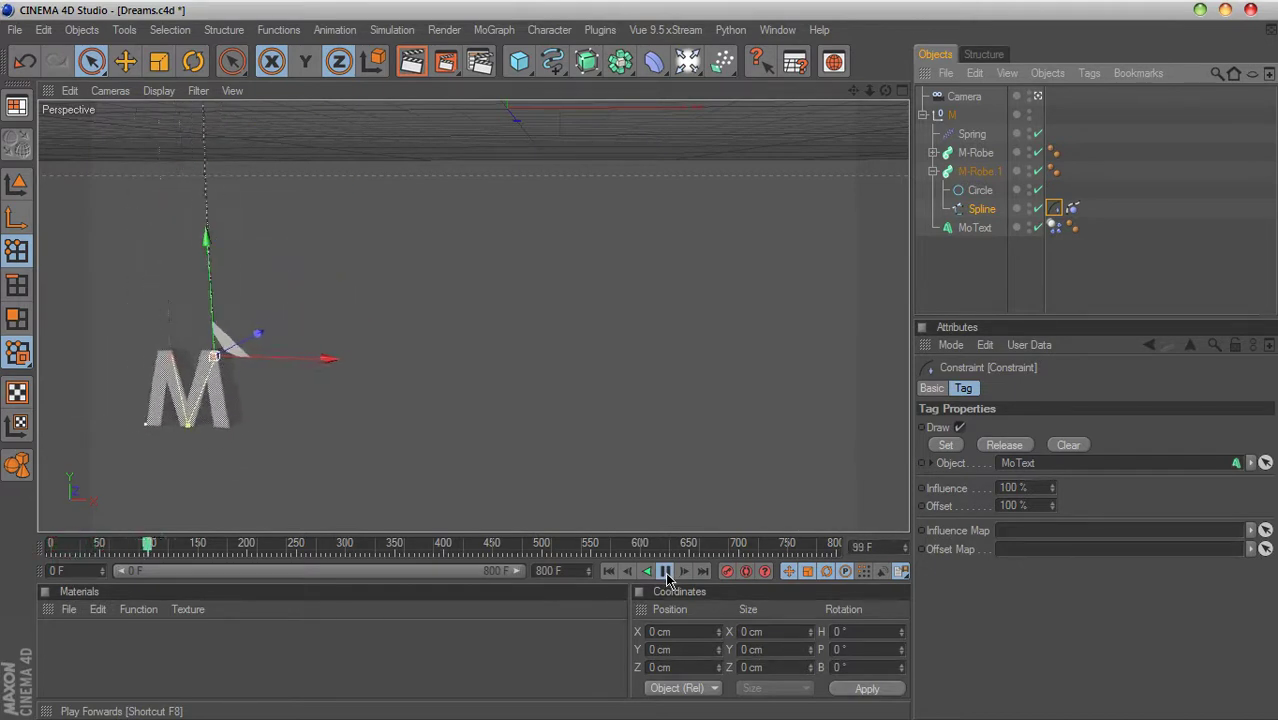
left_click(665, 571)
left_click(413, 64)
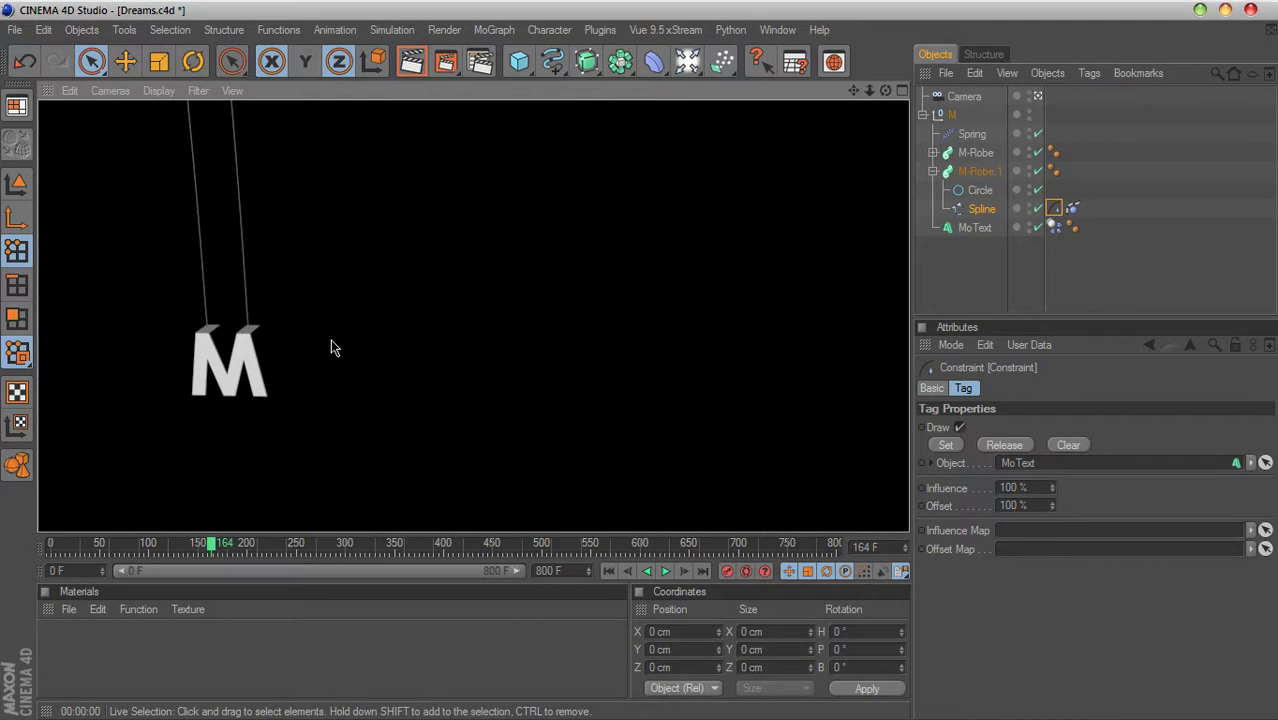
left_click(608, 571)
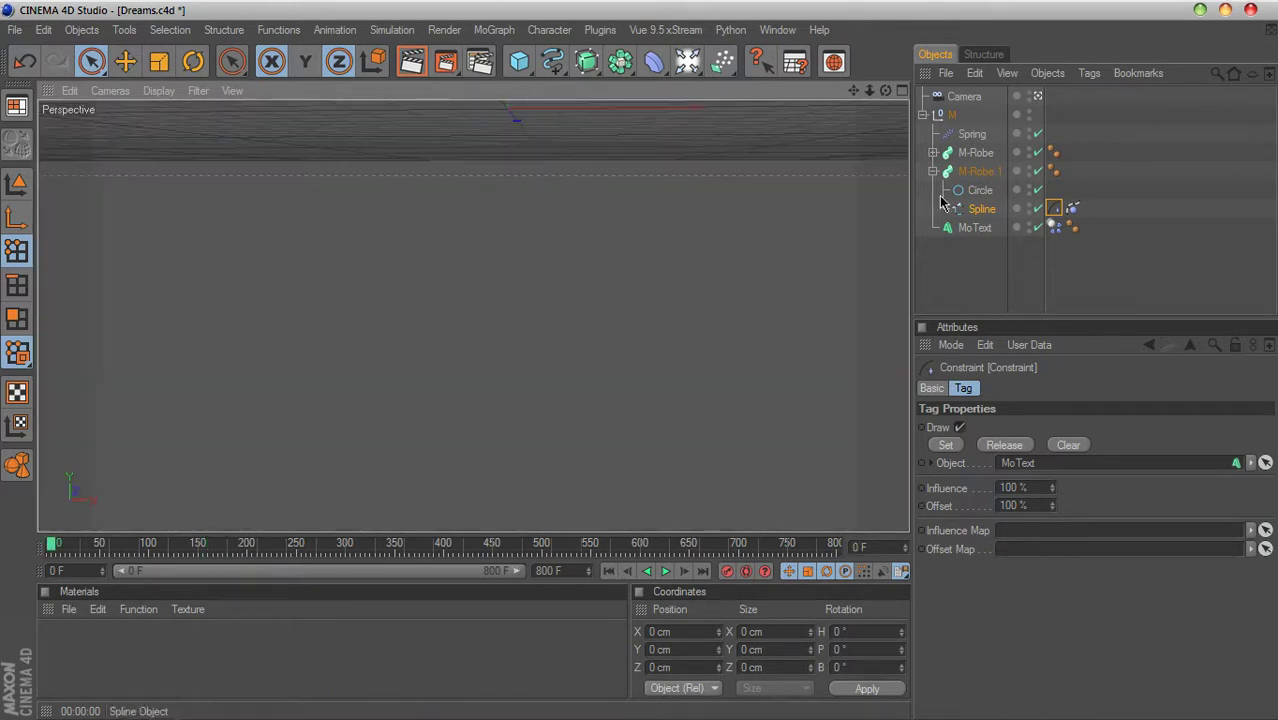
Step: Collapse and select the M group, and show it in the full-size front view
left_click(923, 115)
left_click(941, 118)
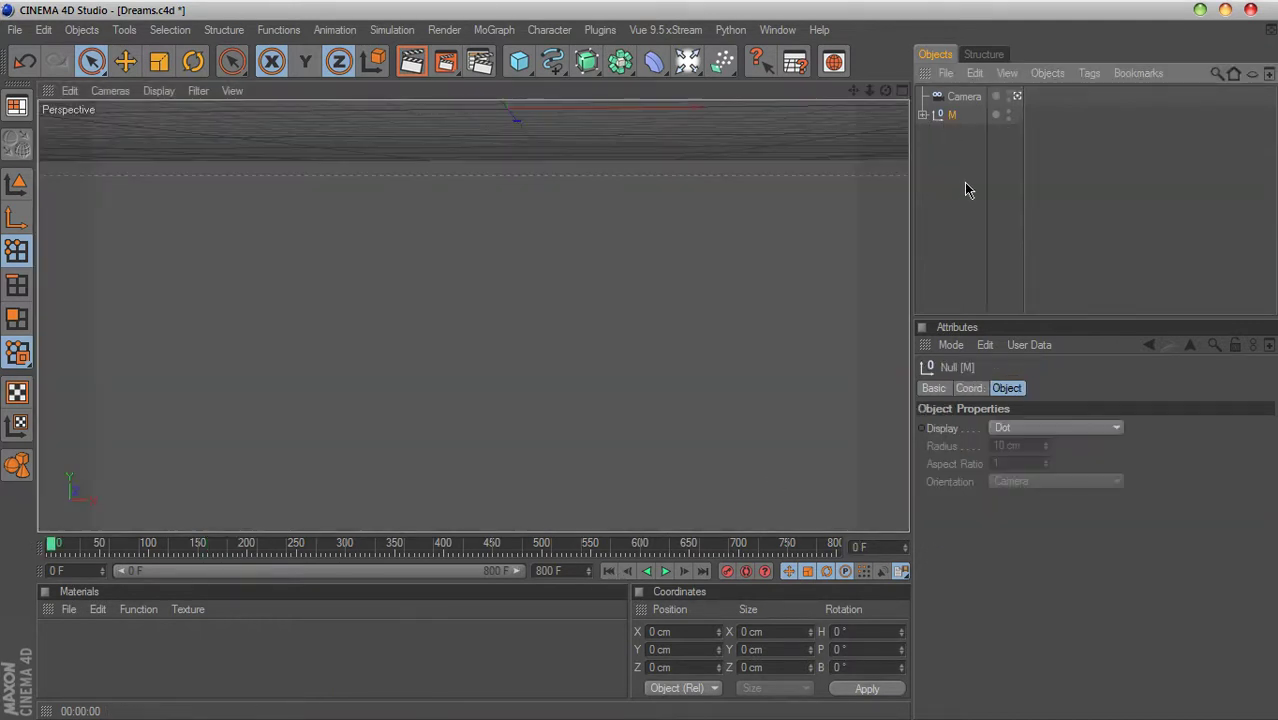
left_click(900, 91)
left_click(901, 318)
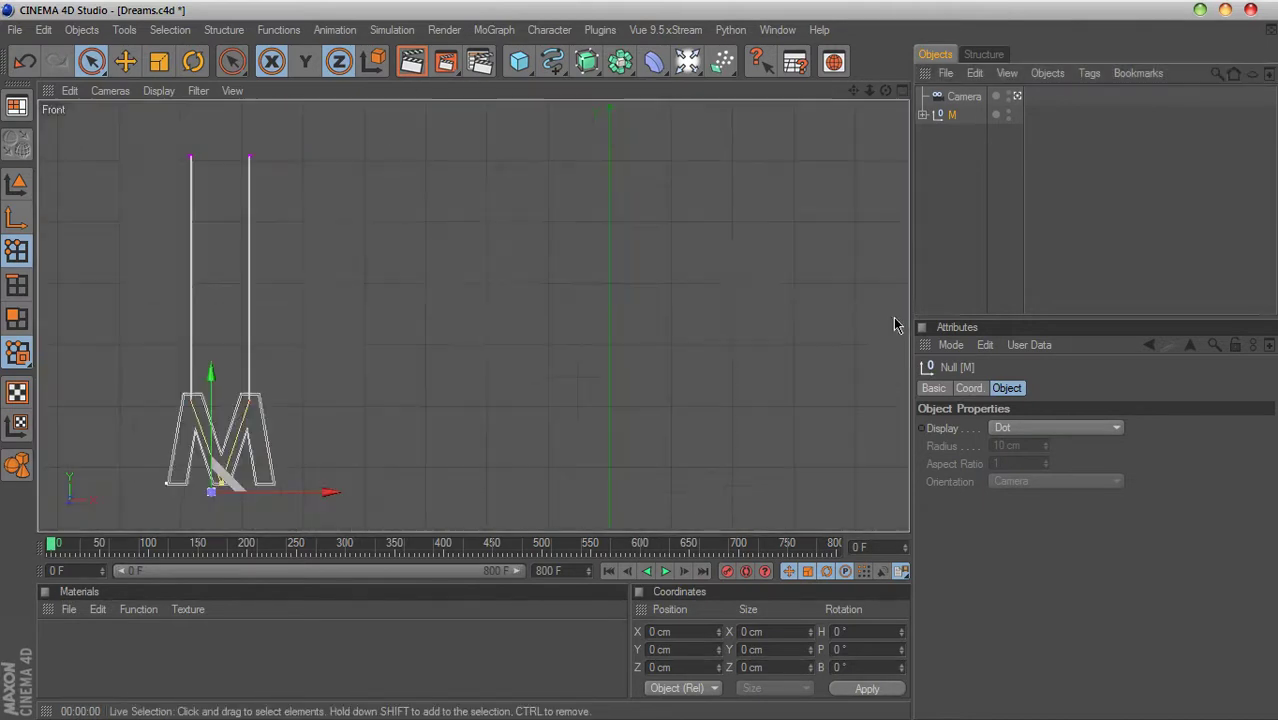
left_click_drag(853, 91, 873, 4)
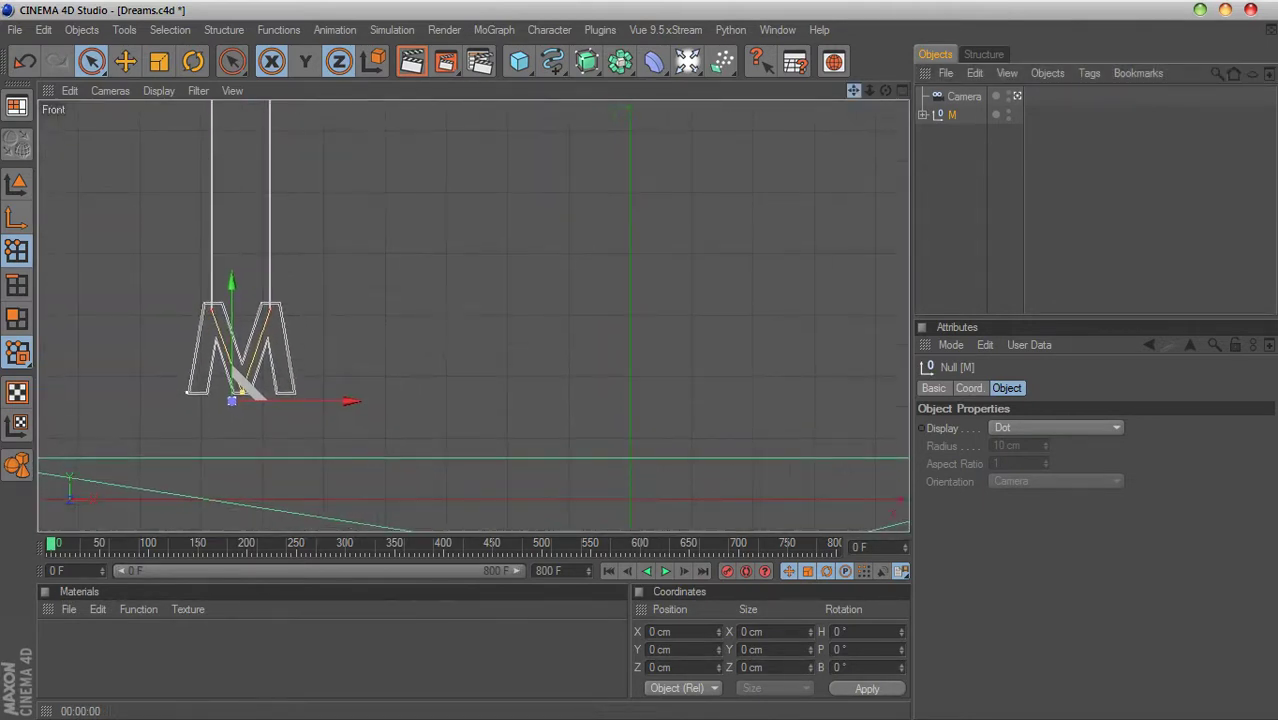
Step: Set the text height of the MoText object inside the M group to 184 cm
left_click(922, 115)
left_click(968, 228)
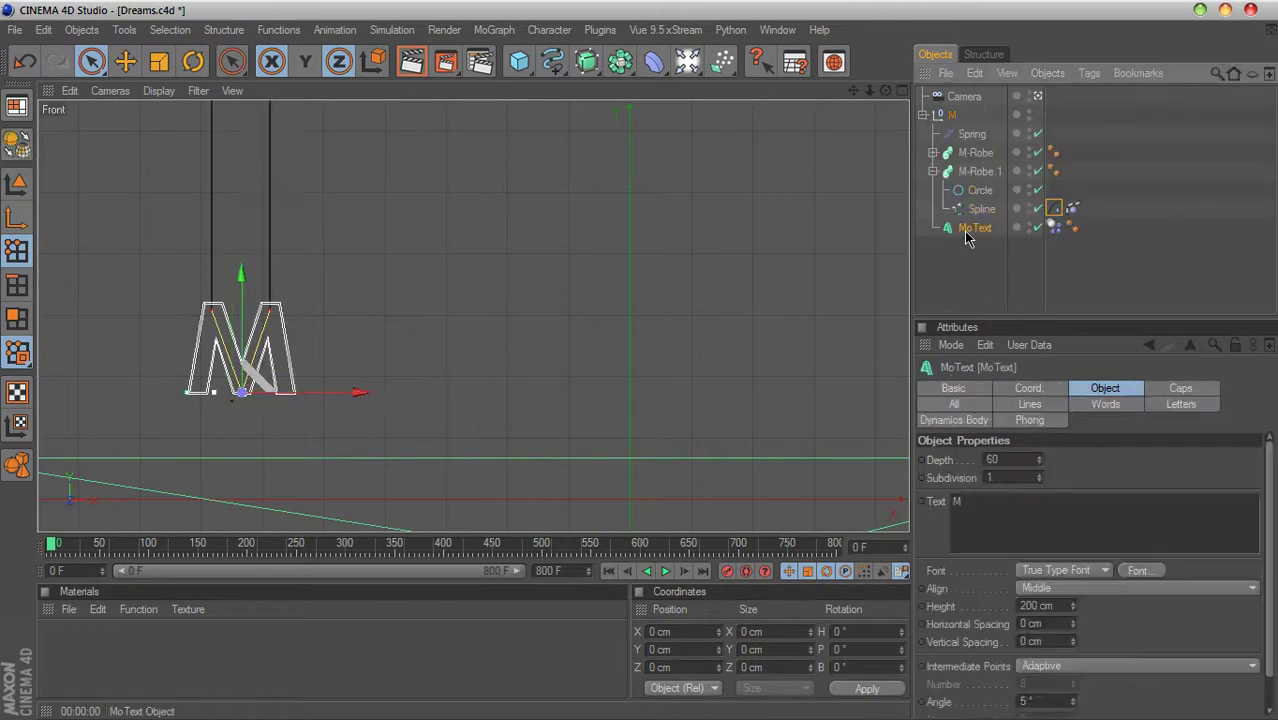
double_click(960, 502)
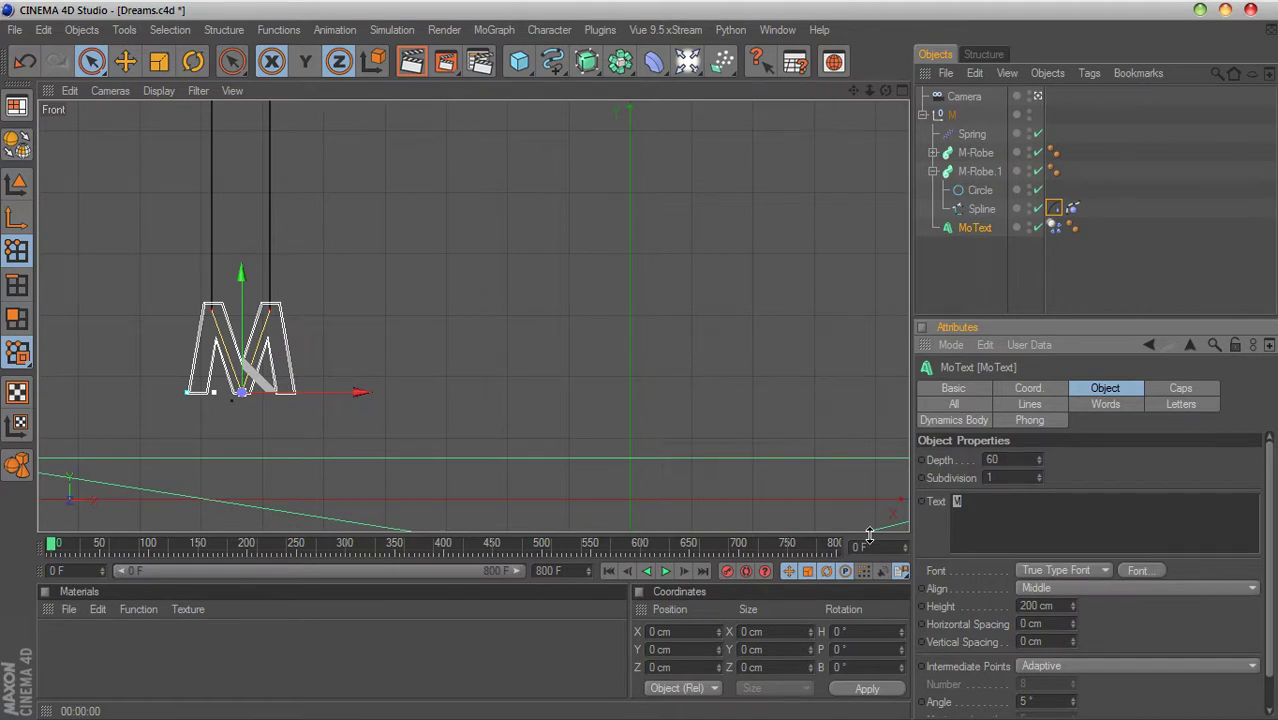
left_click_drag(1072, 606, 1072, 626)
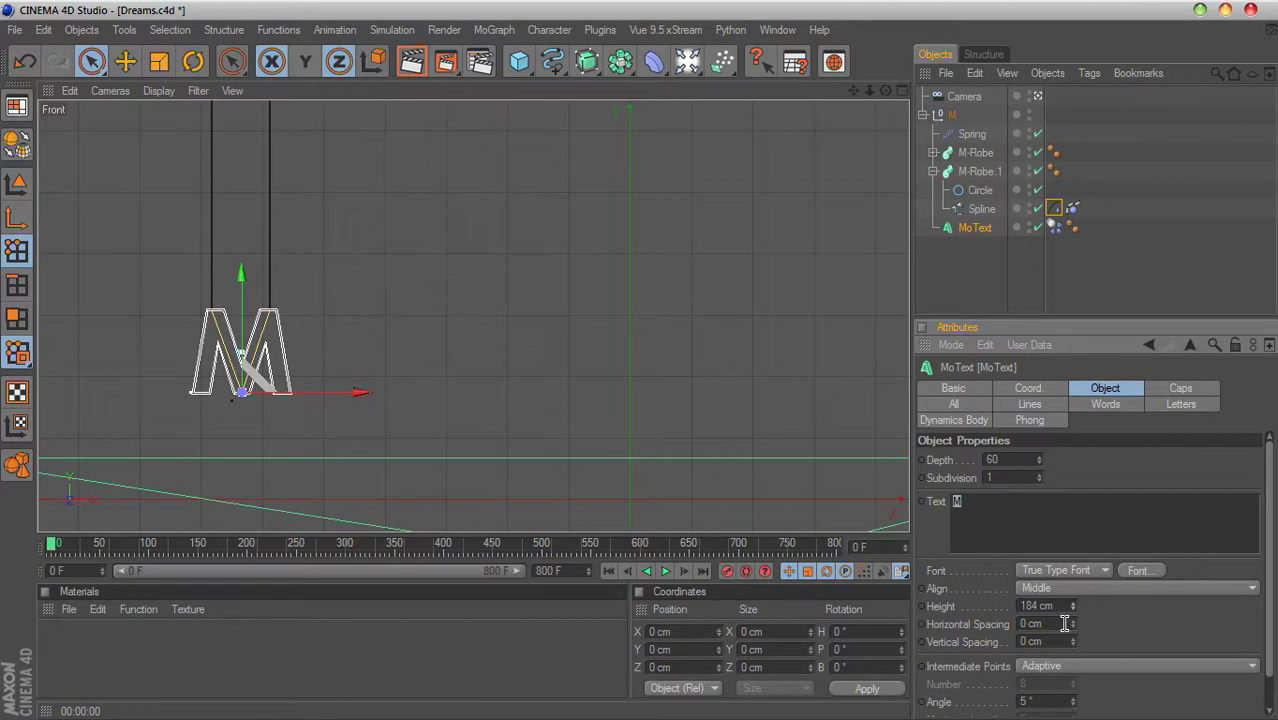
Step: Play the simulation in the front view to check the resized letter on its ropes, and rewind to frame 0
left_click(665, 571)
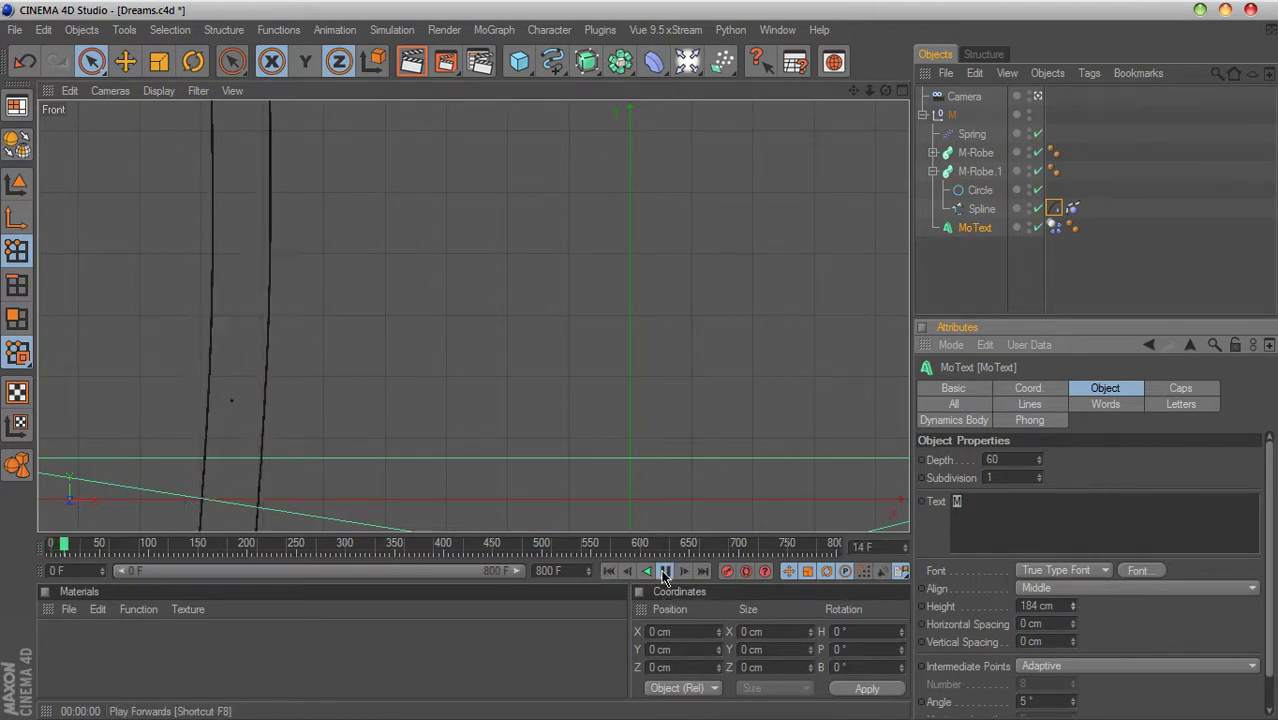
mouse_move(854, 91)
left_mouse_down()
mouse_move(882, 0)
mouse_move(940, 0)
mouse_move(856, 85)
left_mouse_up()
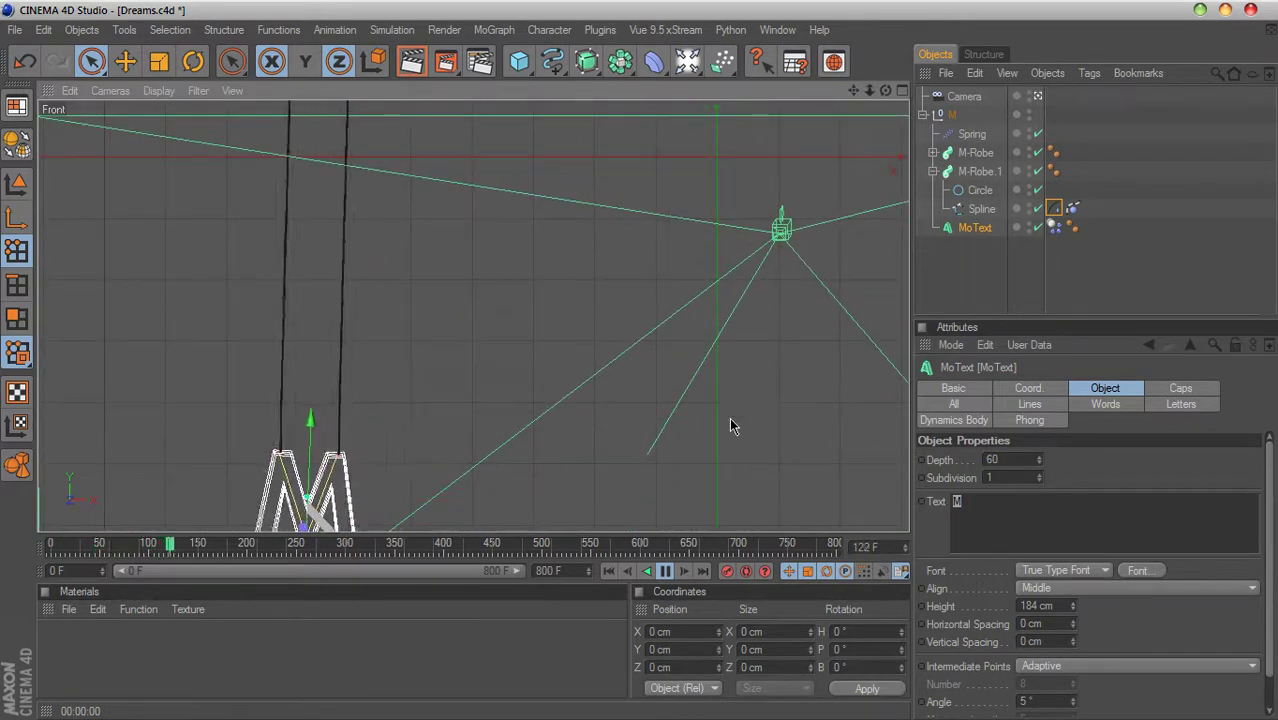
left_click(665, 571)
left_click(608, 571)
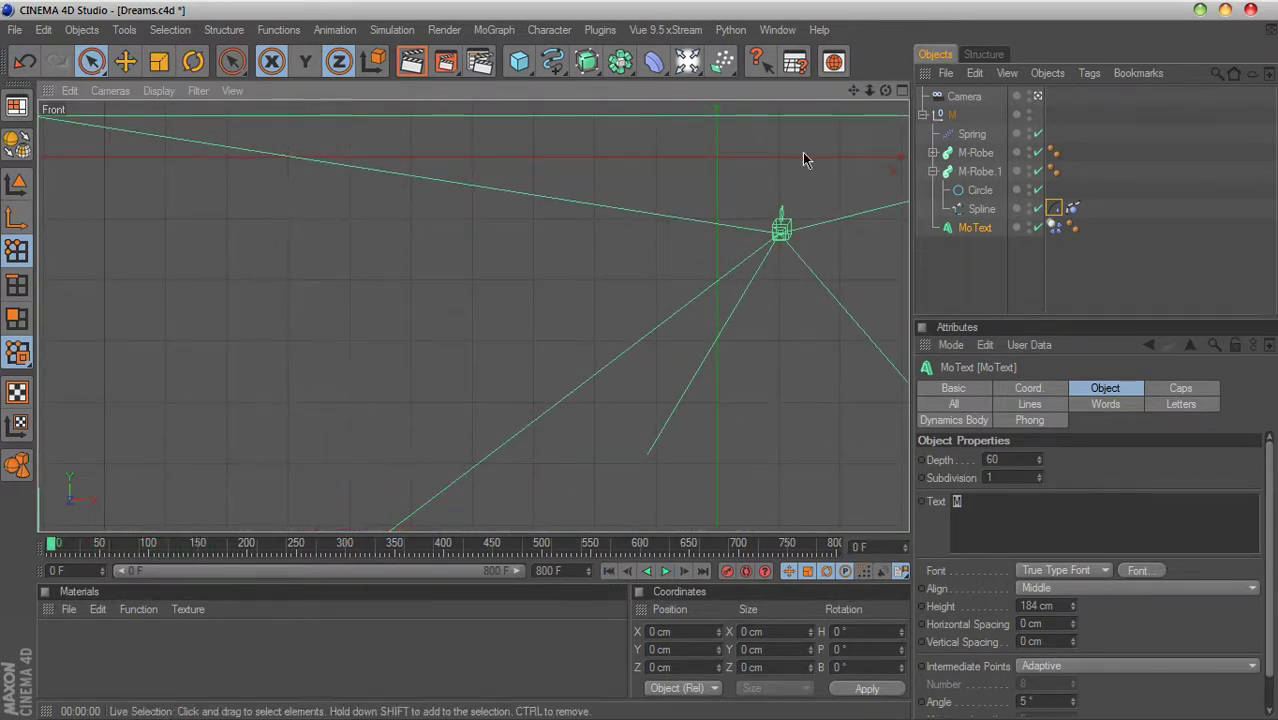
Step: Duplicate the collapsed M group and rename the copy Y
left_click_drag(854, 91, 837, 520)
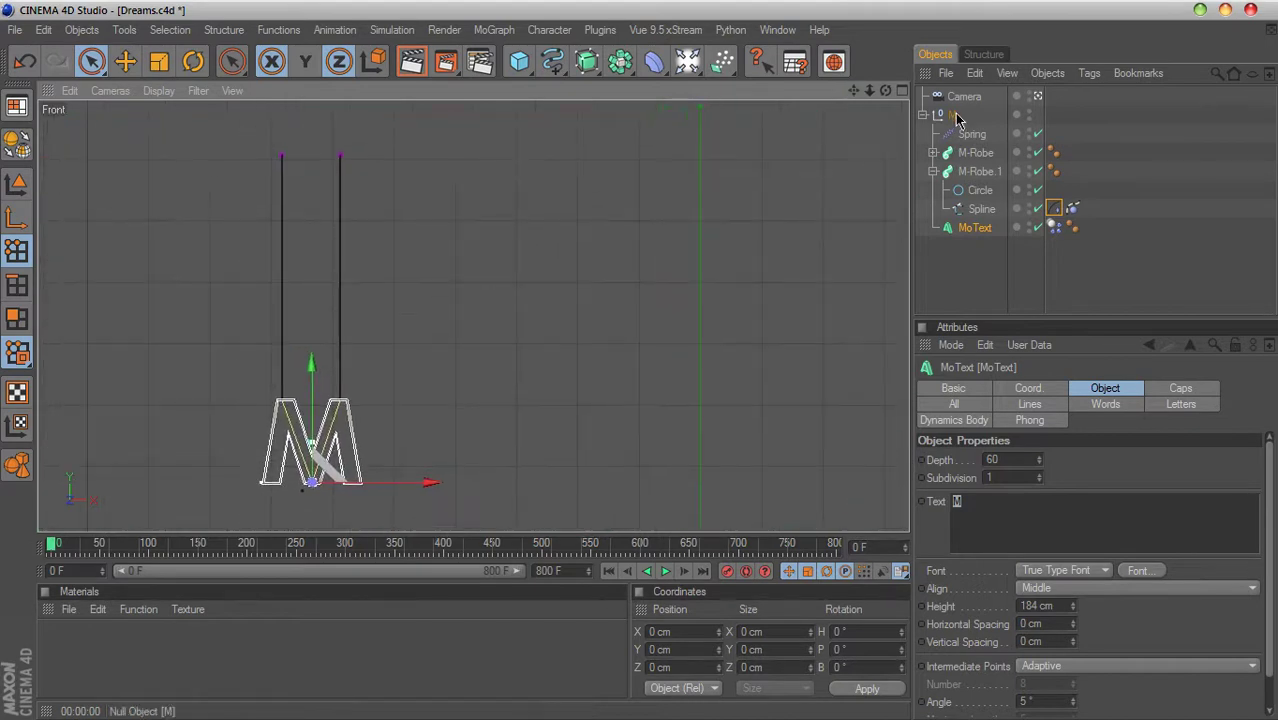
left_click(953, 115)
left_click(923, 115)
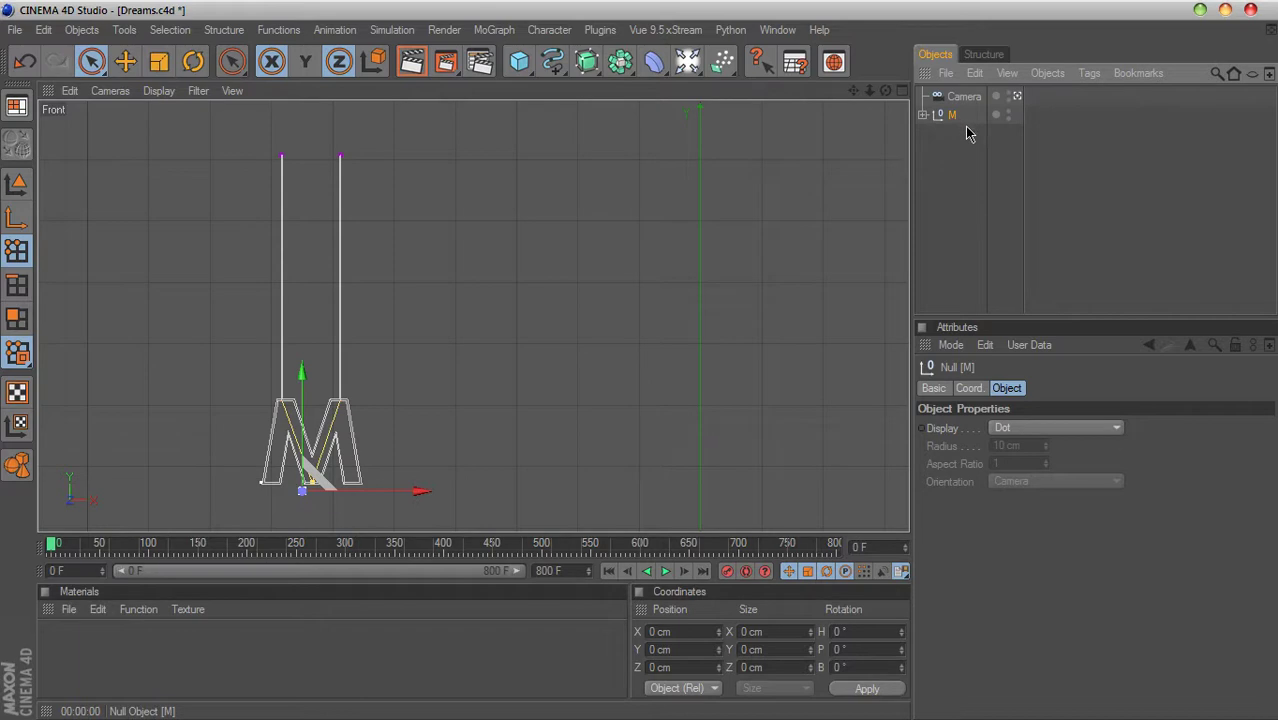
left_click_drag(953, 118, 959, 152, "ctrl")
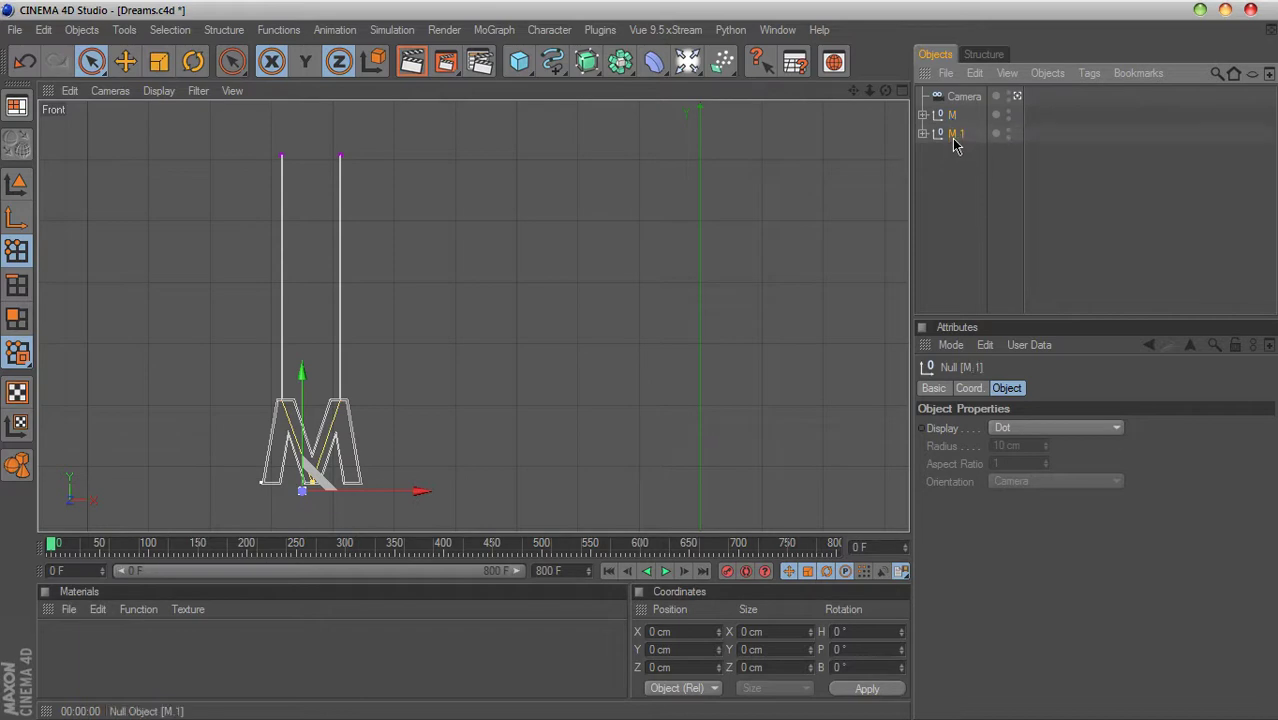
type("Y")
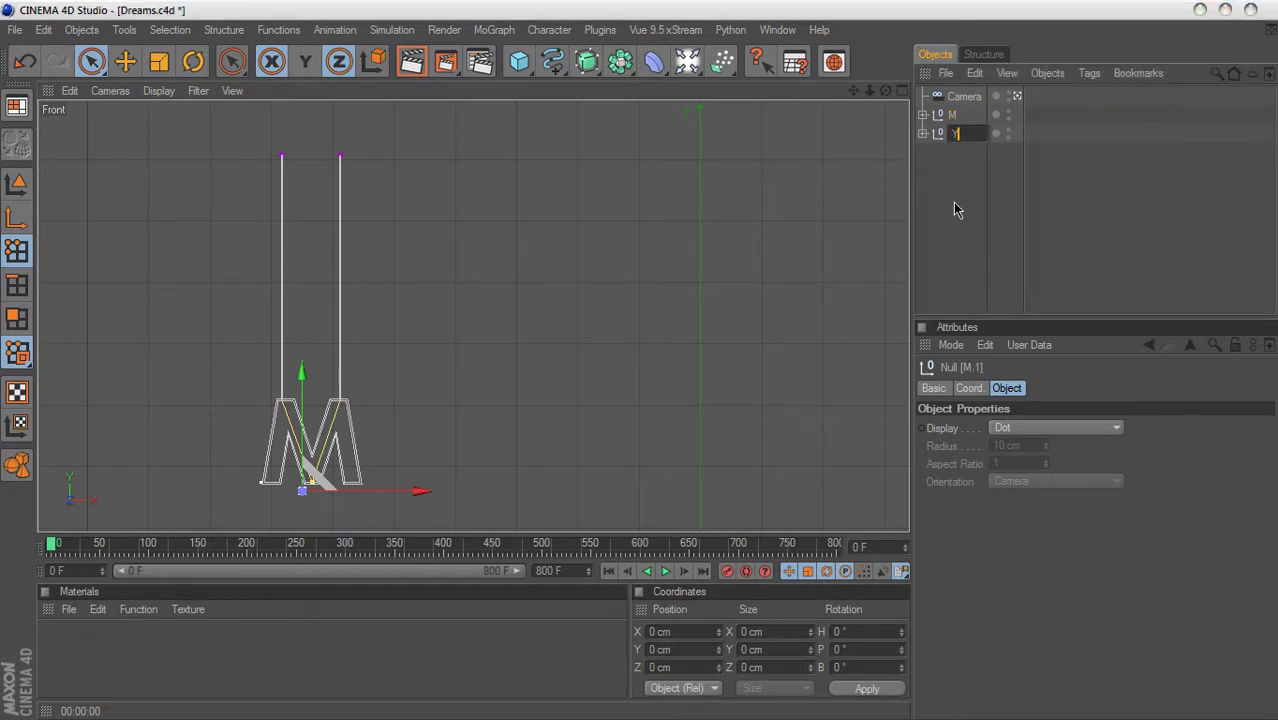
key("Return")
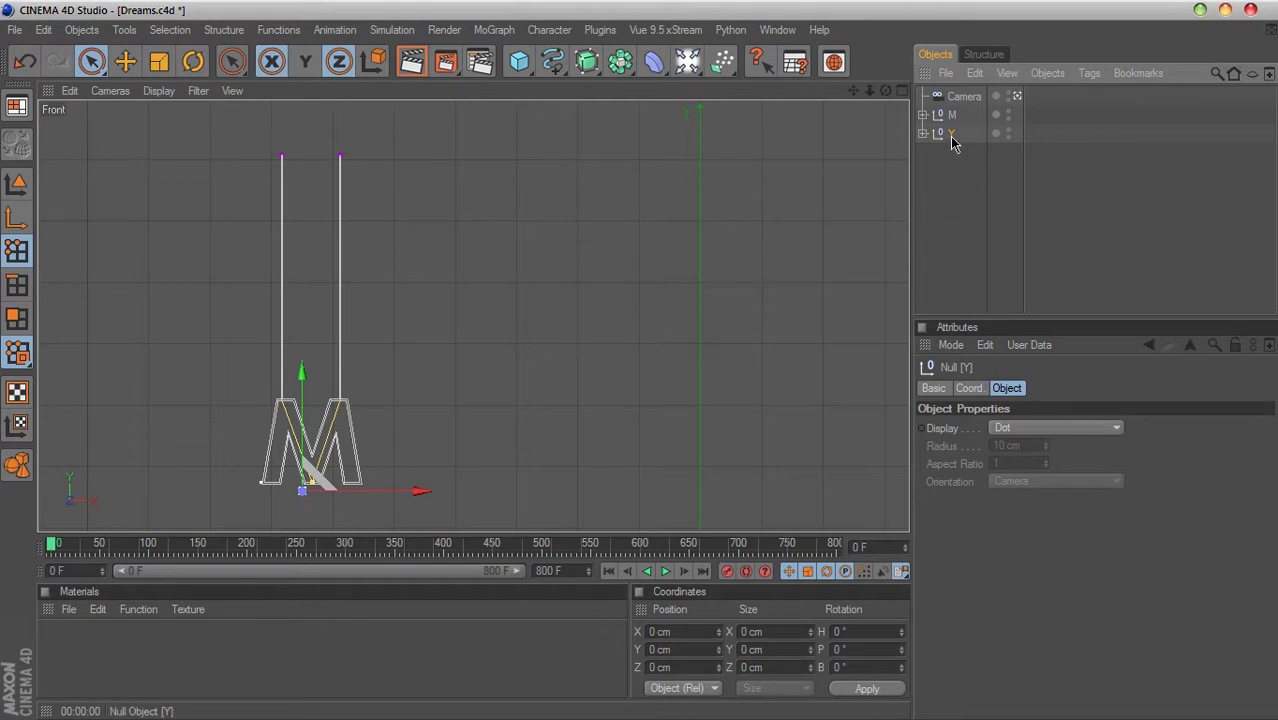
Step: Duplicate the Y group and rename the copy D
left_click_drag(951, 143, 954, 153, "ctrl")
double_click(956, 153)
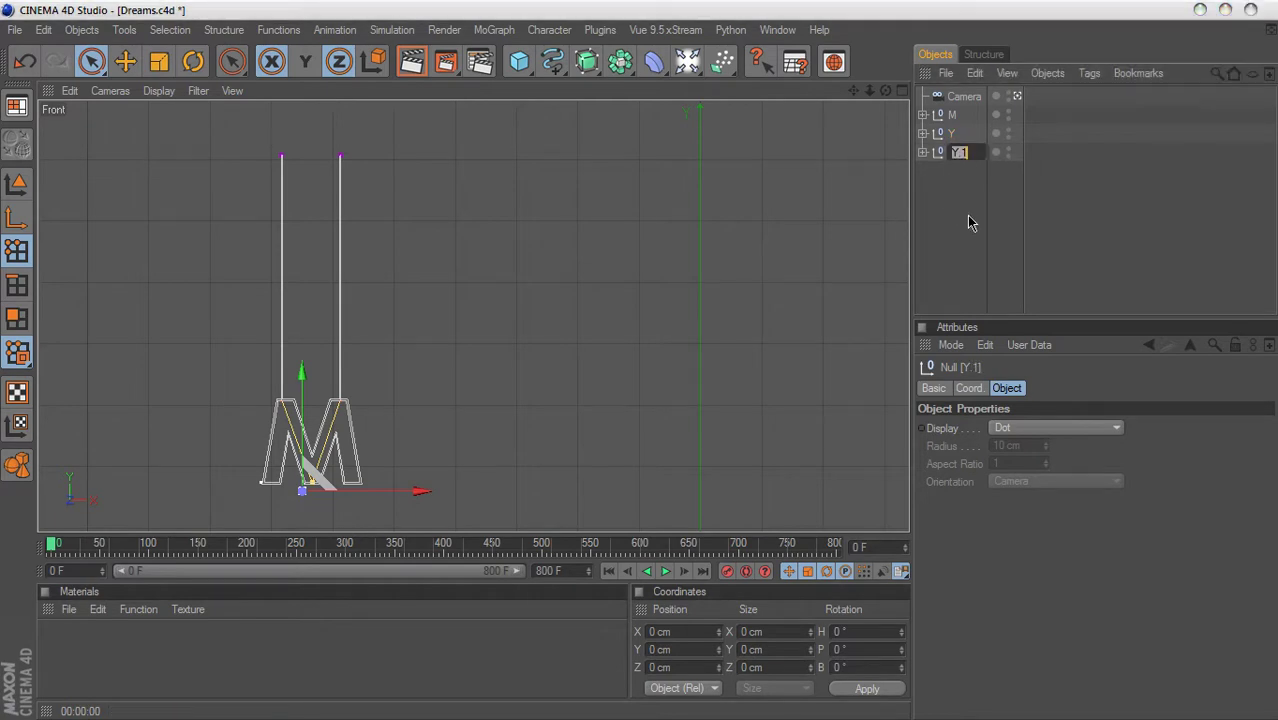
type("D")
key("Return")
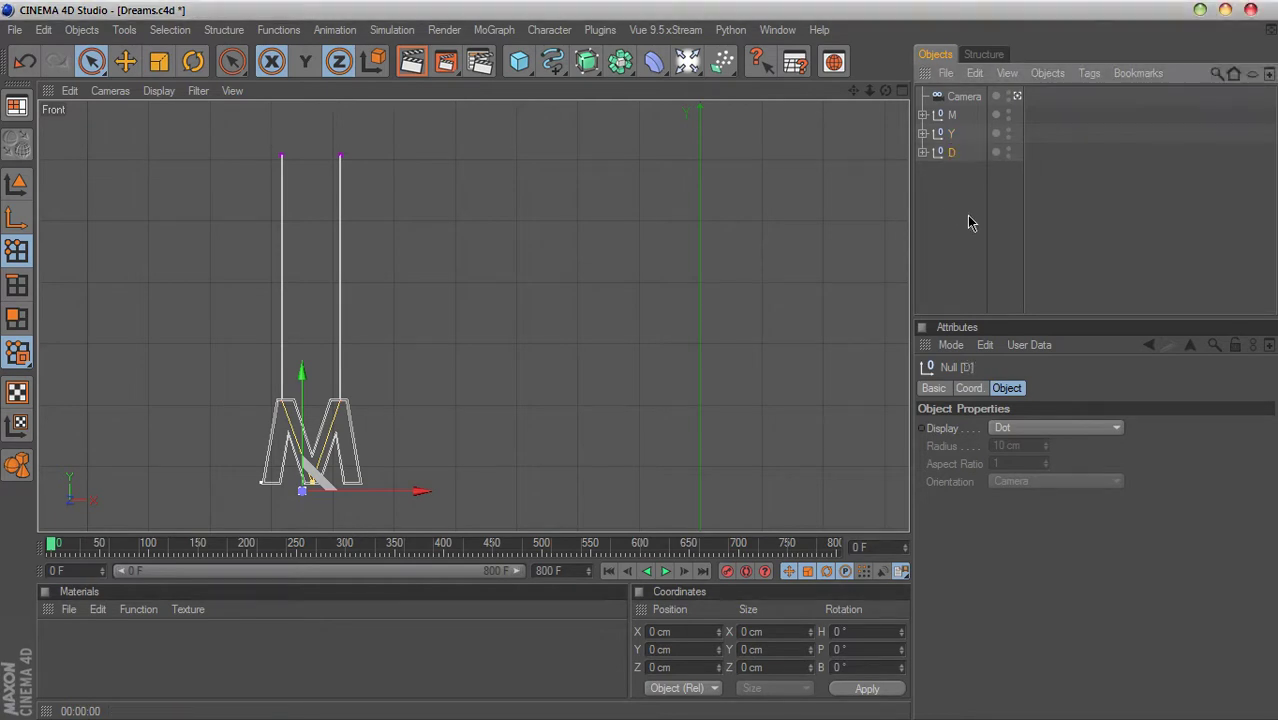
Step: Duplicate the D group and name the copy R, and duplicate the R group and name its copy e
left_click_drag(954, 160, 955, 172, "ctrl")
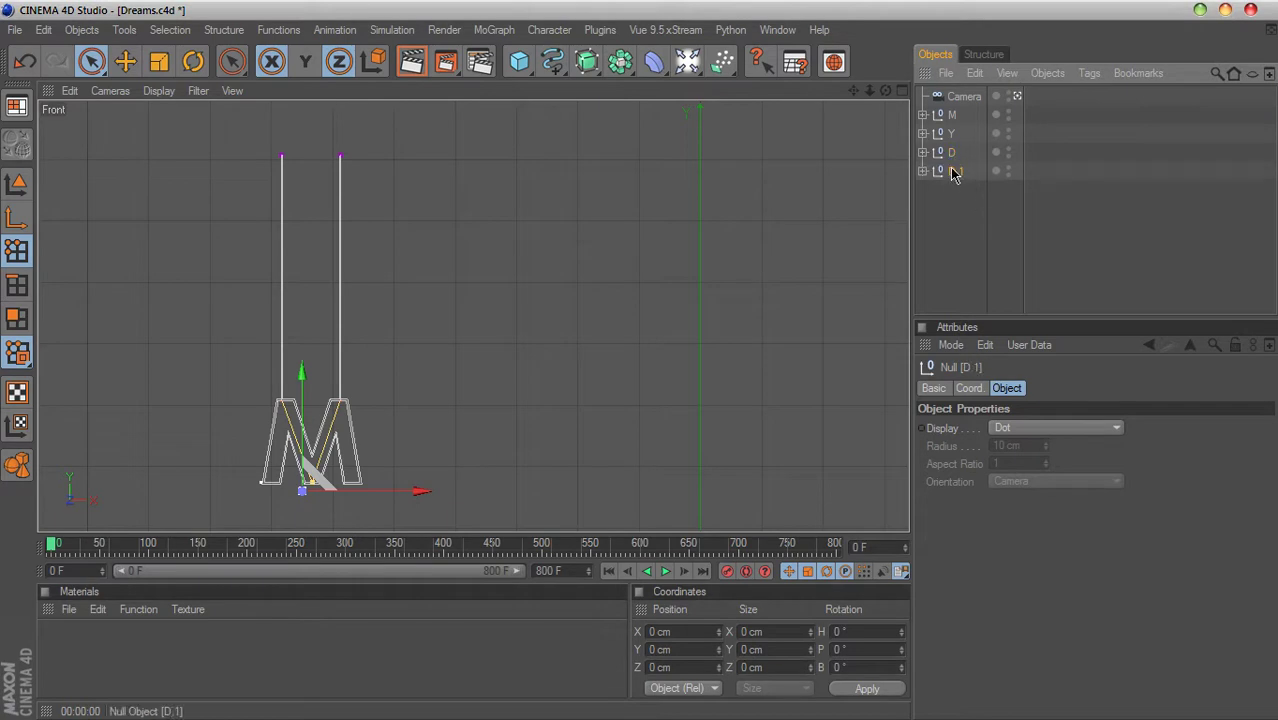
double_click(958, 171)
type("R")
key("Return")
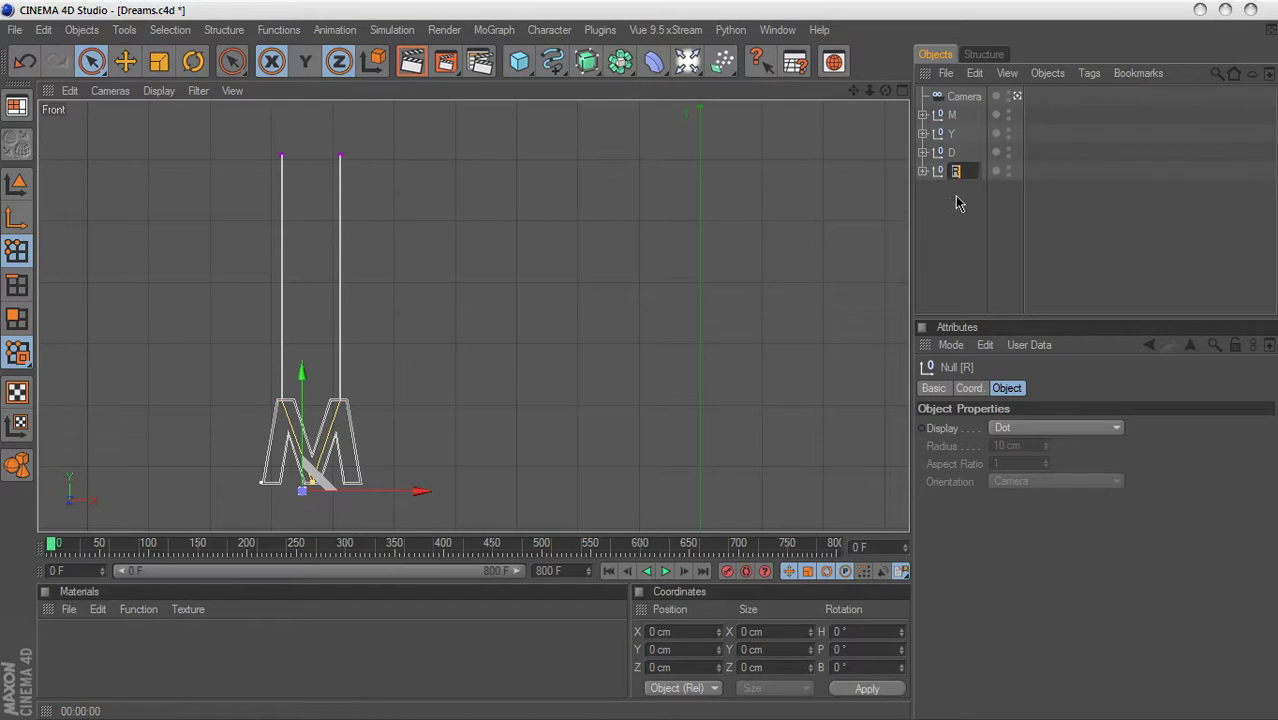
left_click_drag(951, 171, 955, 190, "ctrl")
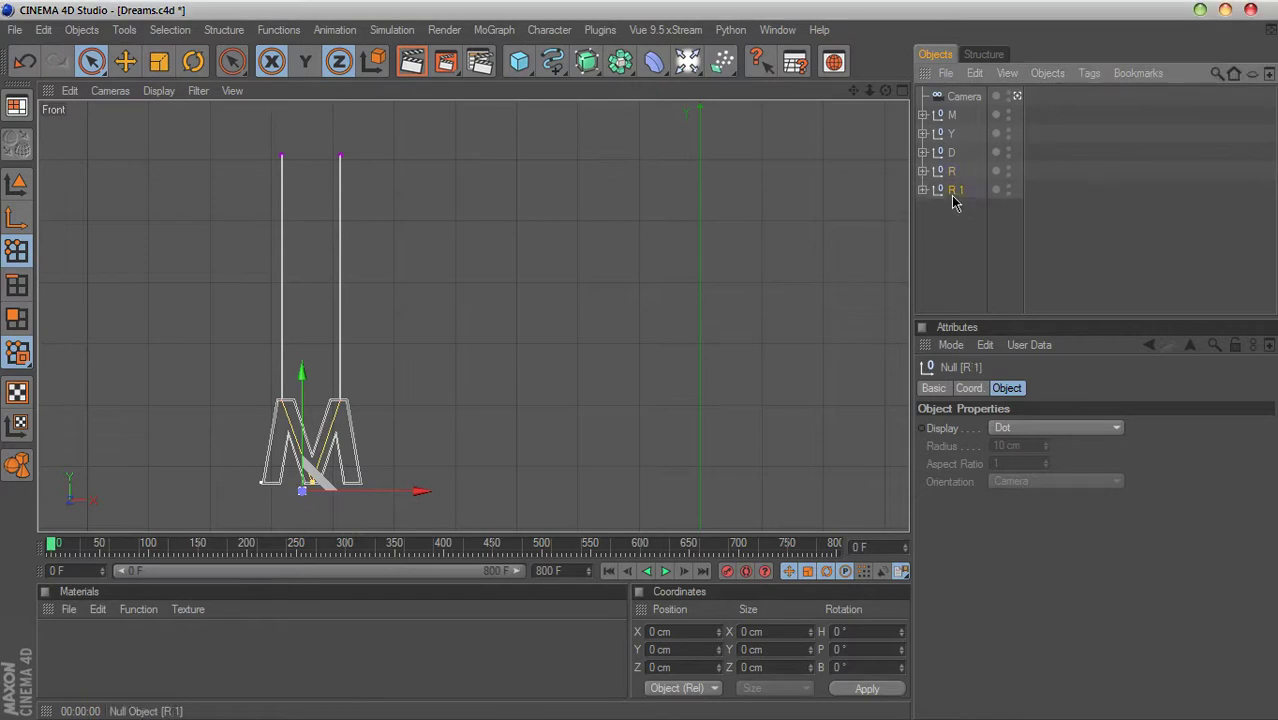
double_click(954, 191)
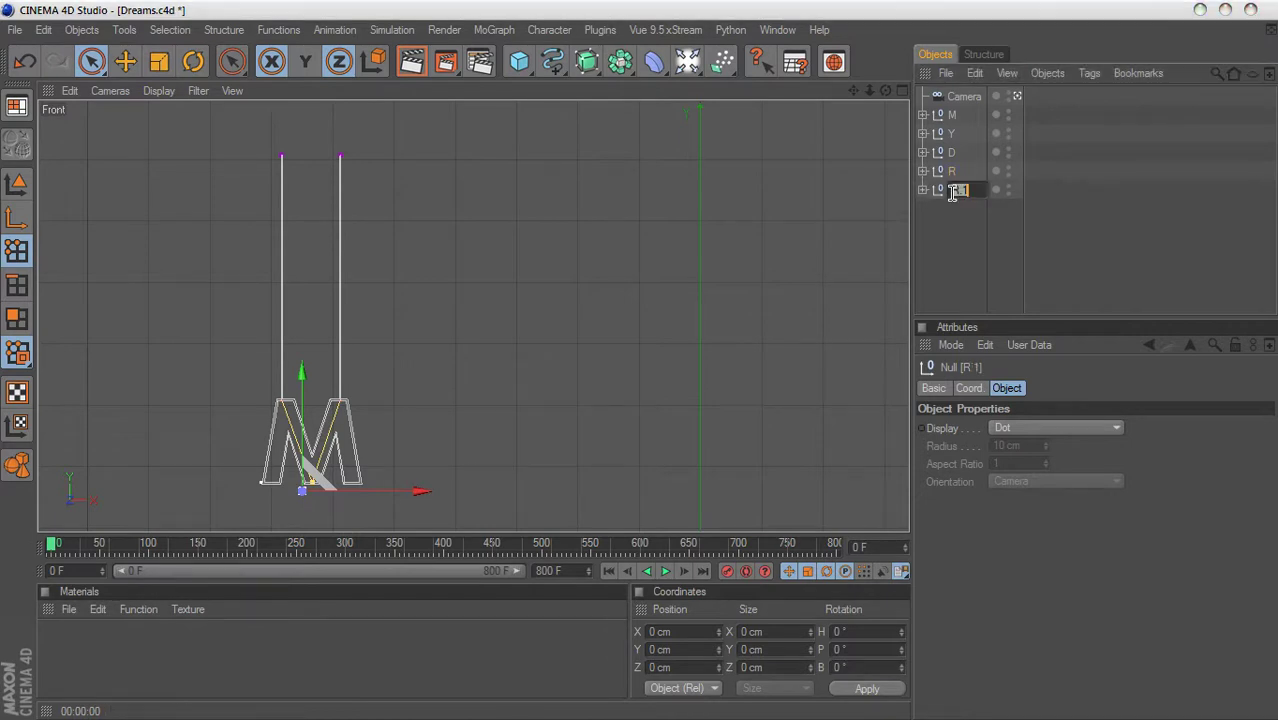
type("e")
key("Return")
Step: Duplicate the e group and name the copy a, and duplicate the a group and name its copy m
left_click_drag(954, 197, 951, 211, "ctrl")
double_click(956, 209)
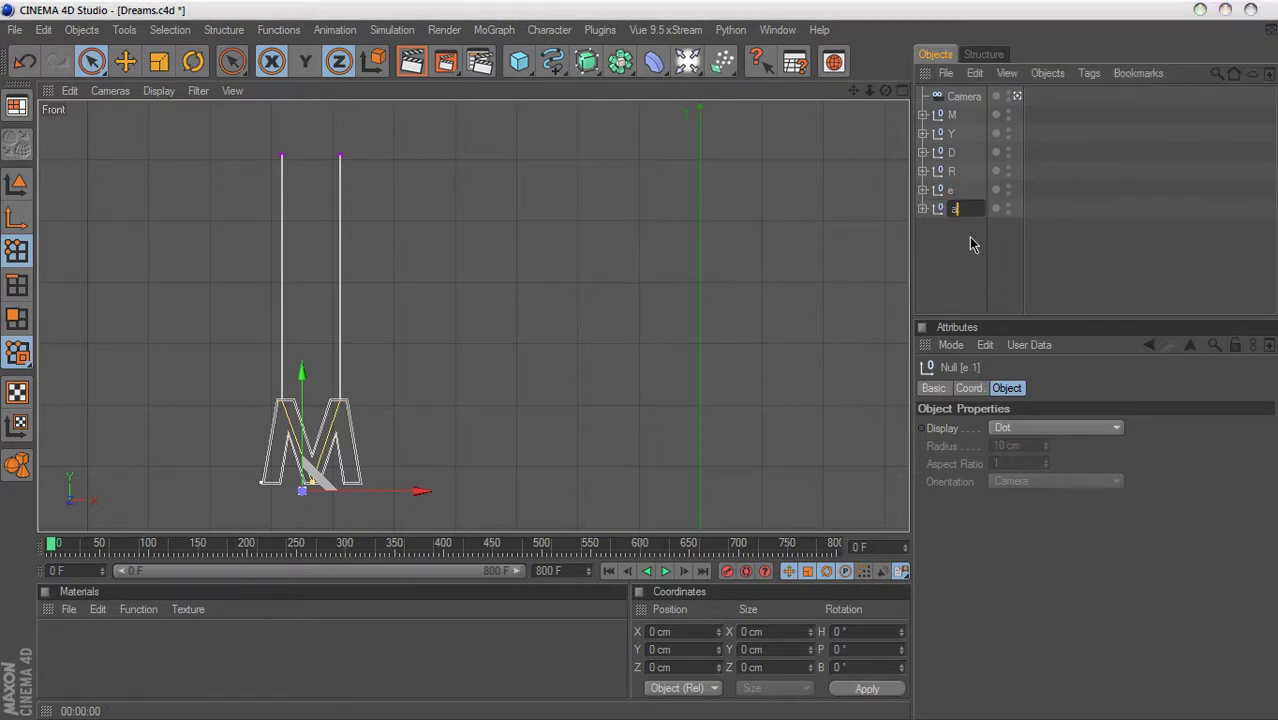
type("a")
key("Return")
left_click_drag(952, 210, 953, 228, "ctrl")
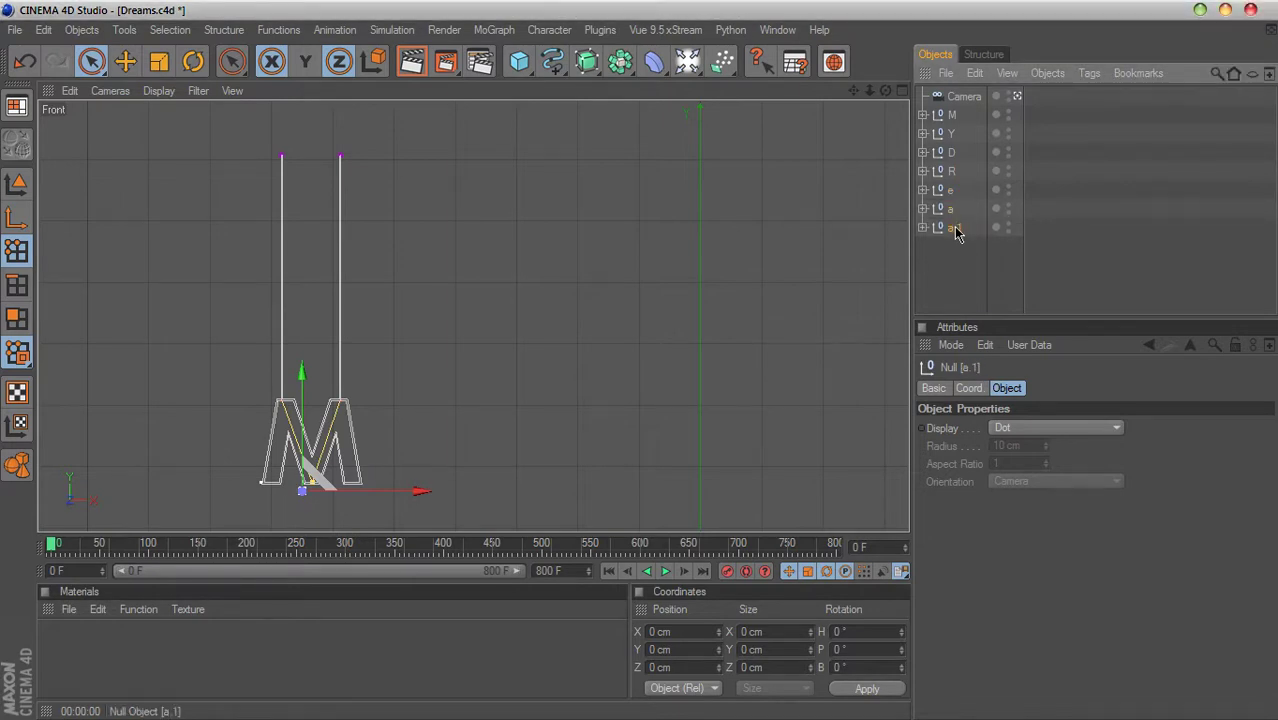
double_click(957, 227)
key("Return")
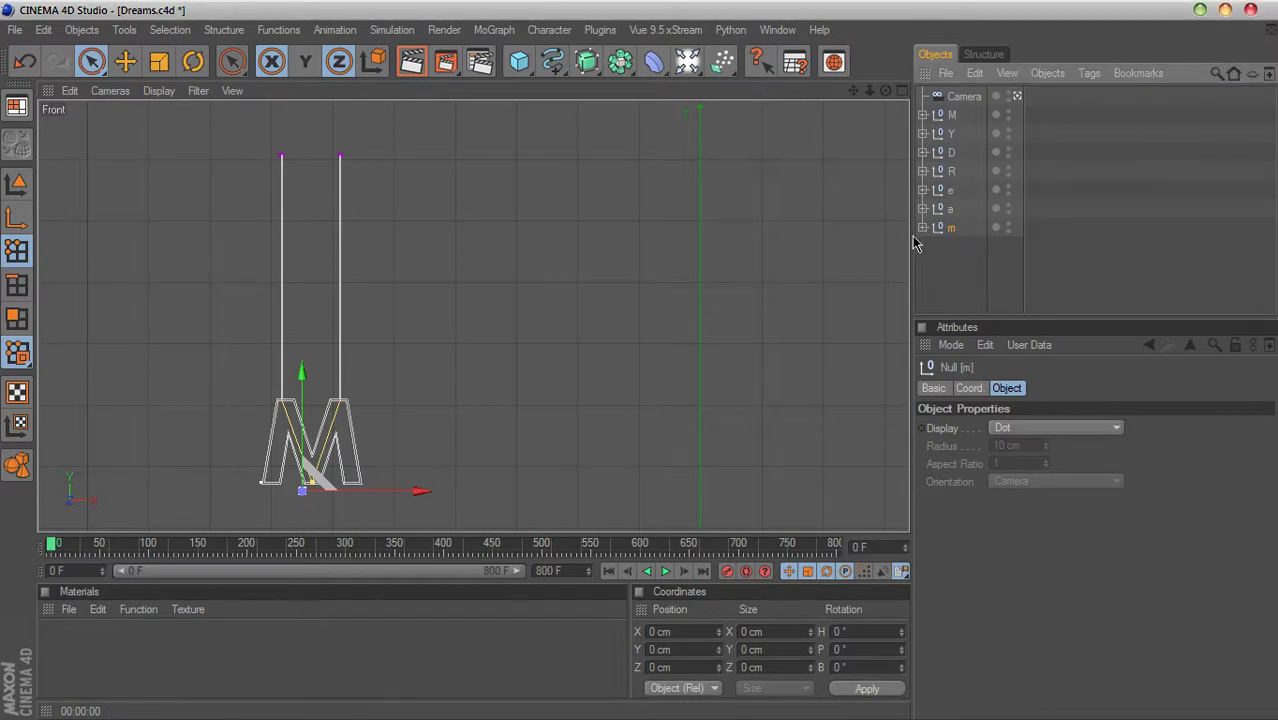
Step: Duplicate the m group and rename the copy s
left_click_drag(956, 228, 957, 253, "ctrl")
double_click(957, 247)
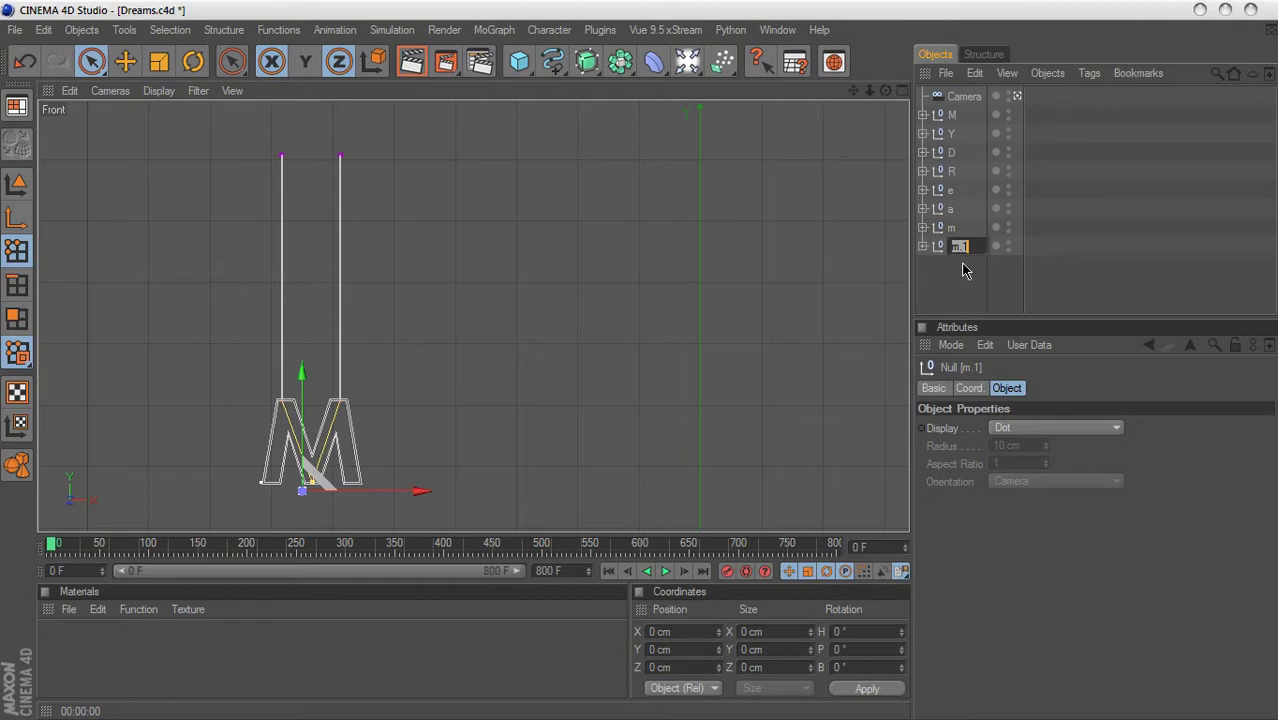
left_click(963, 270)
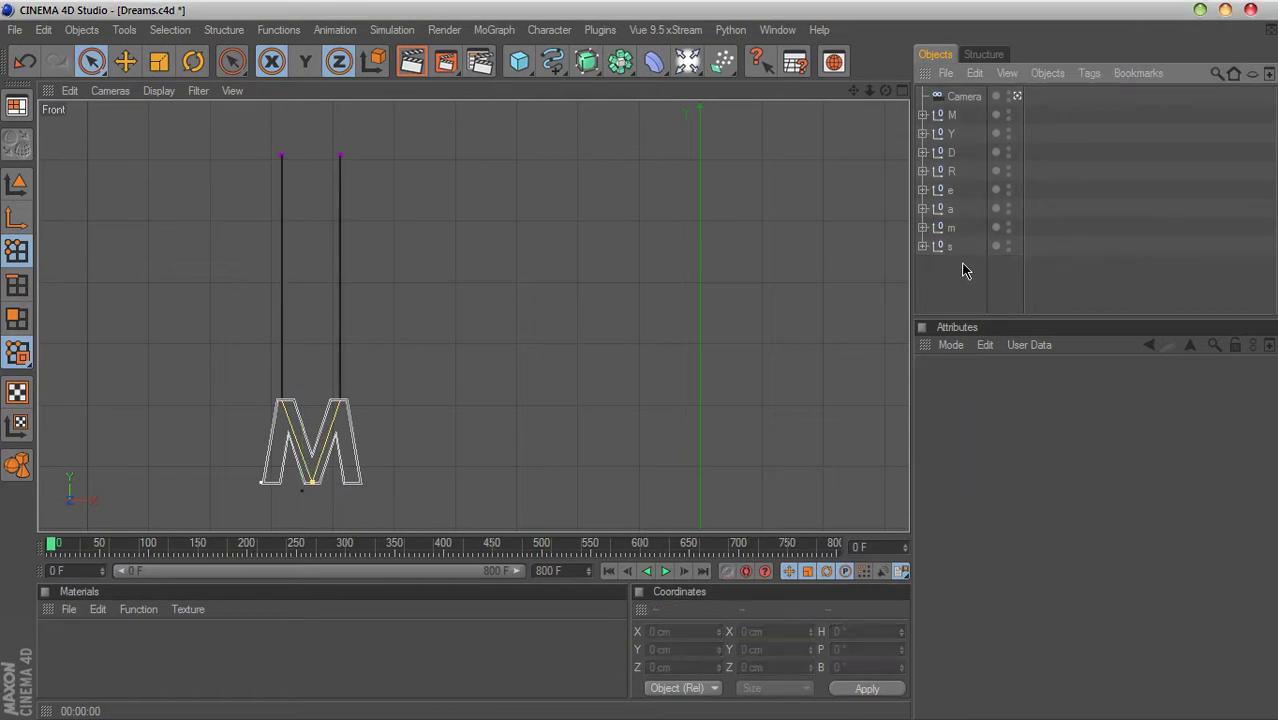
Step: Move the Y group along X to sit beside the M letter, and change its MoText text to y
left_click(951, 134)
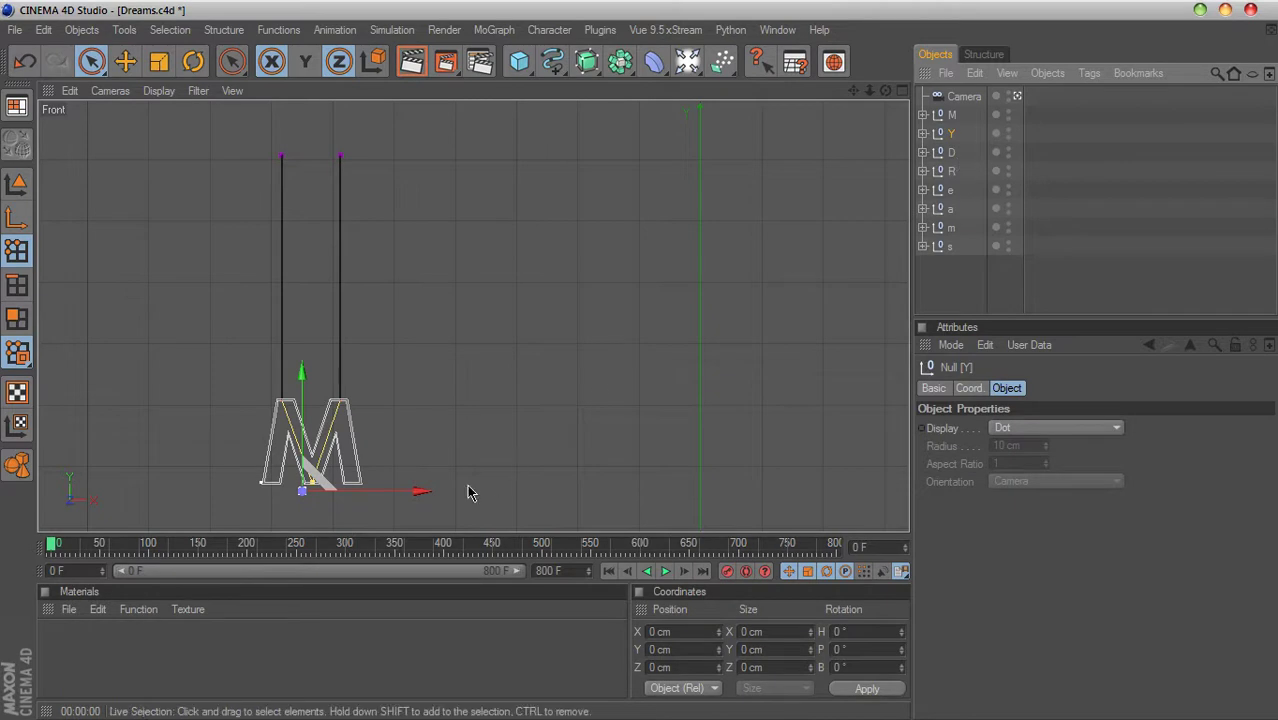
left_click_drag(420, 491, 525, 491)
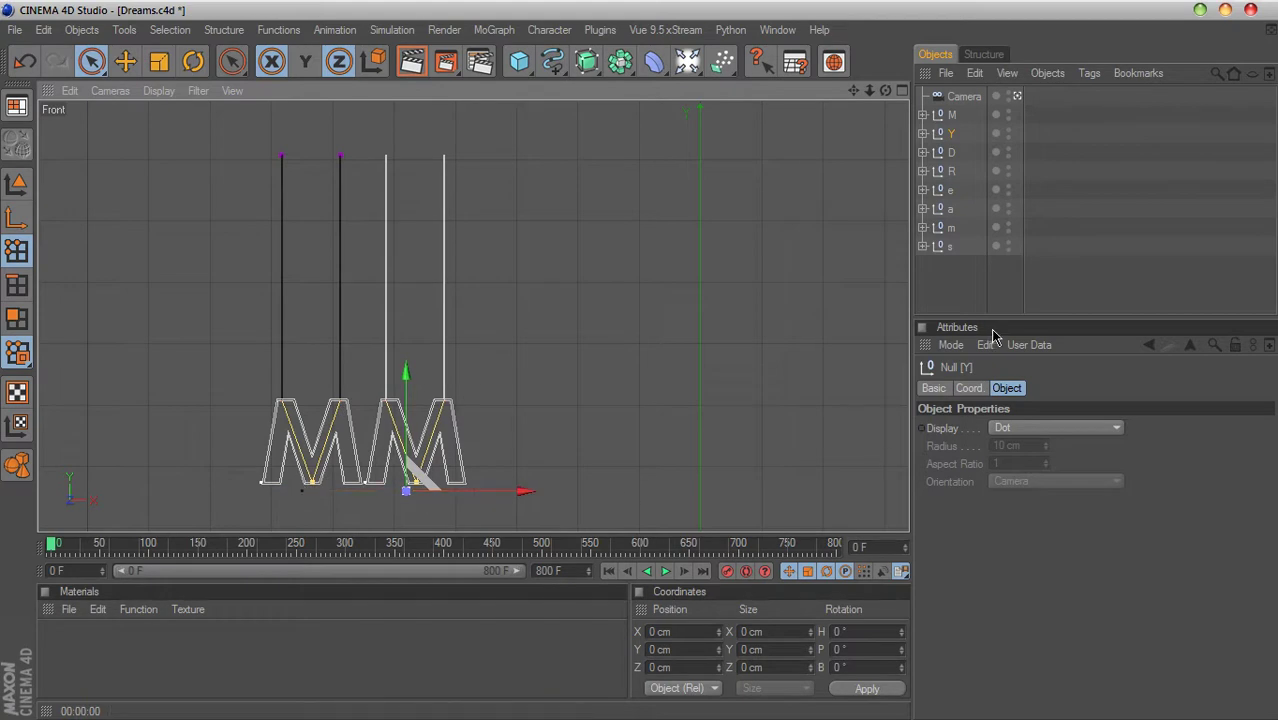
left_click(923, 134)
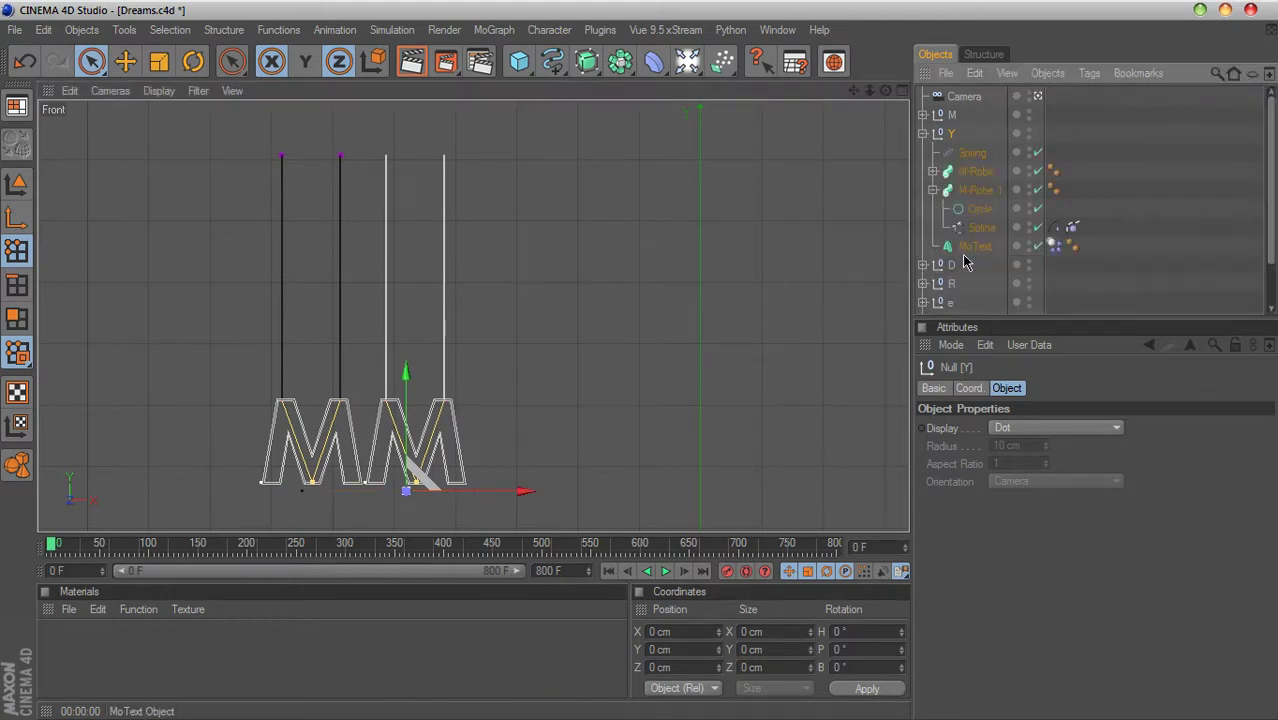
left_click(970, 247)
left_click(957, 512)
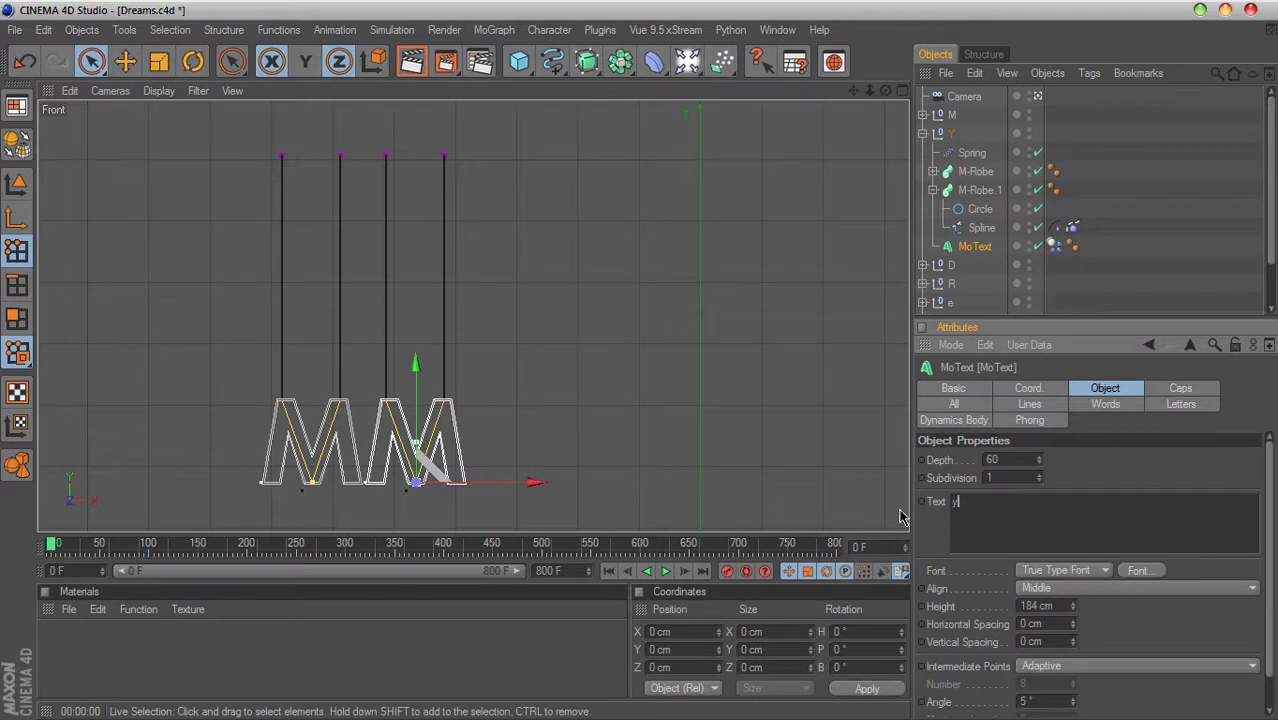
left_click(1006, 478)
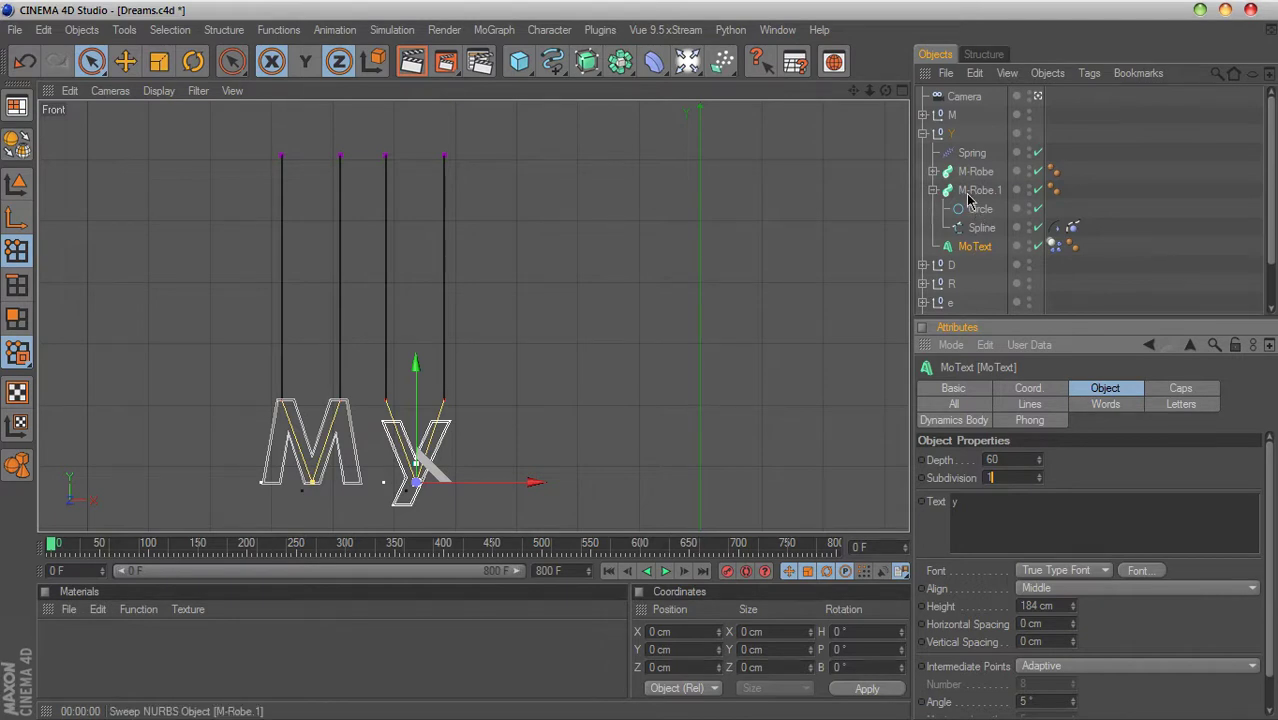
Step: Delete the Constraint and Spline Dynamics tags from both rope splines in the Y group
left_click(976, 229)
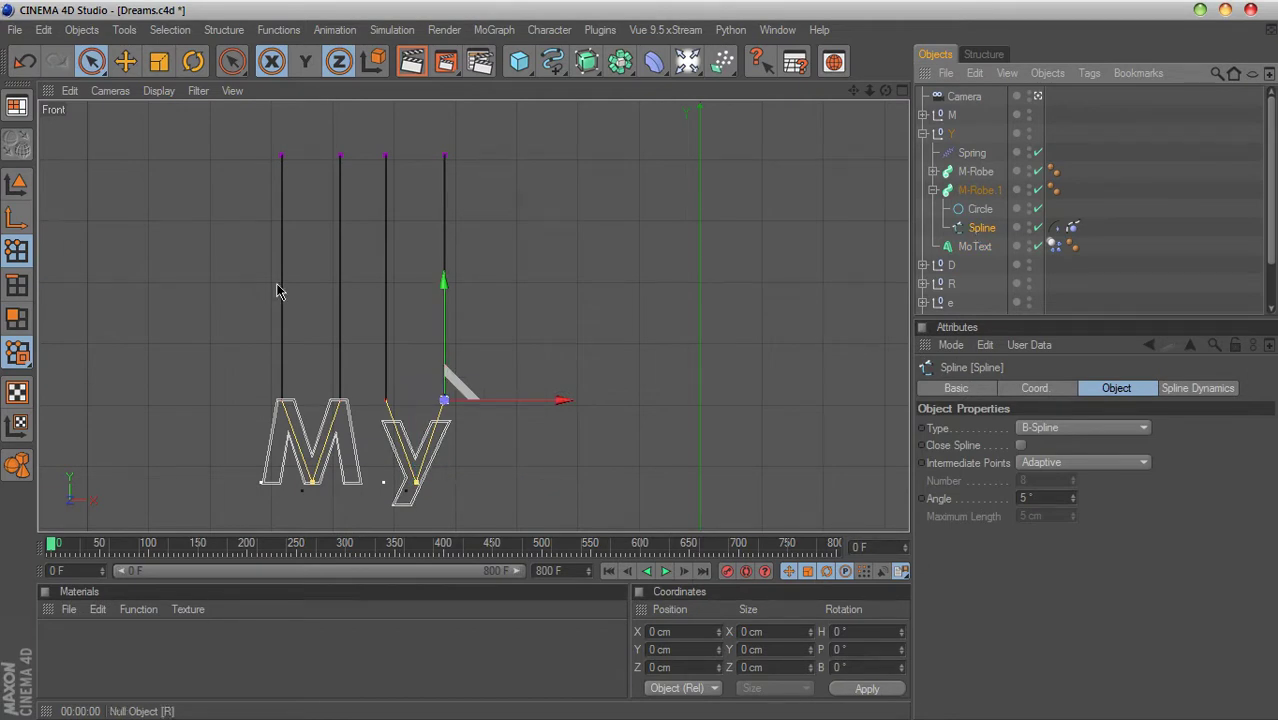
left_click(16, 183)
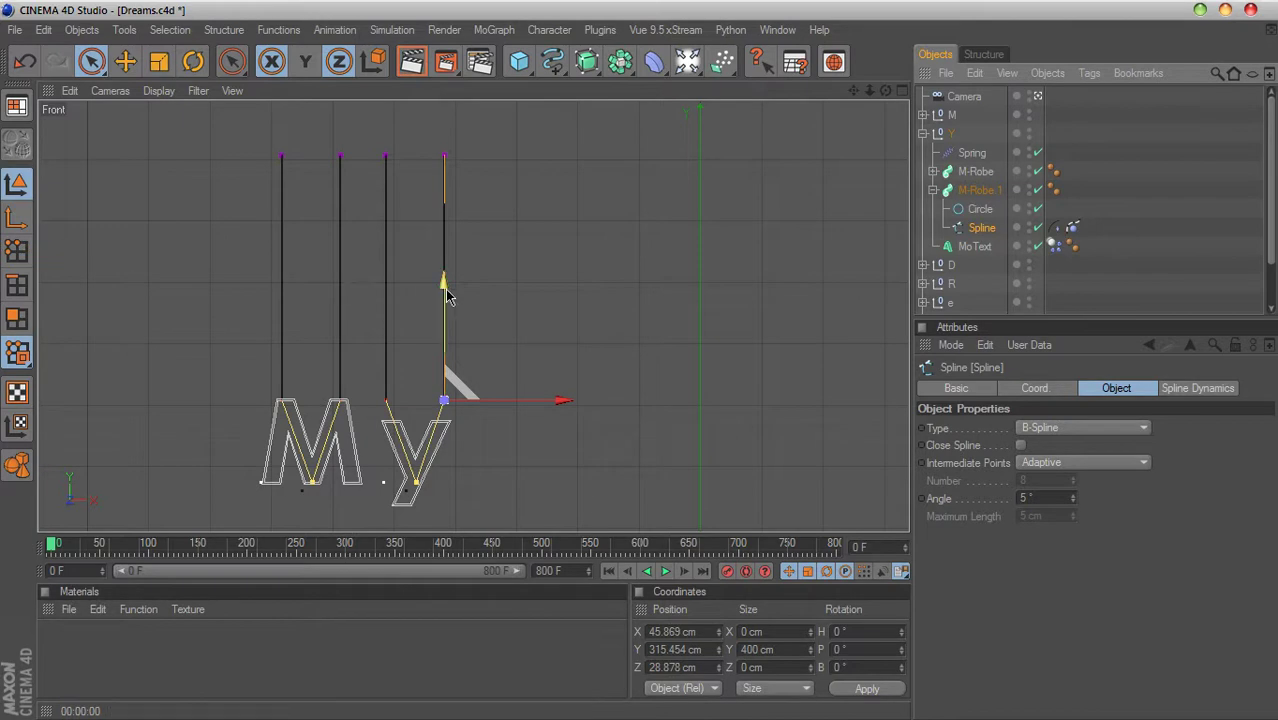
left_click(934, 172)
left_click(981, 209, "ctrl")
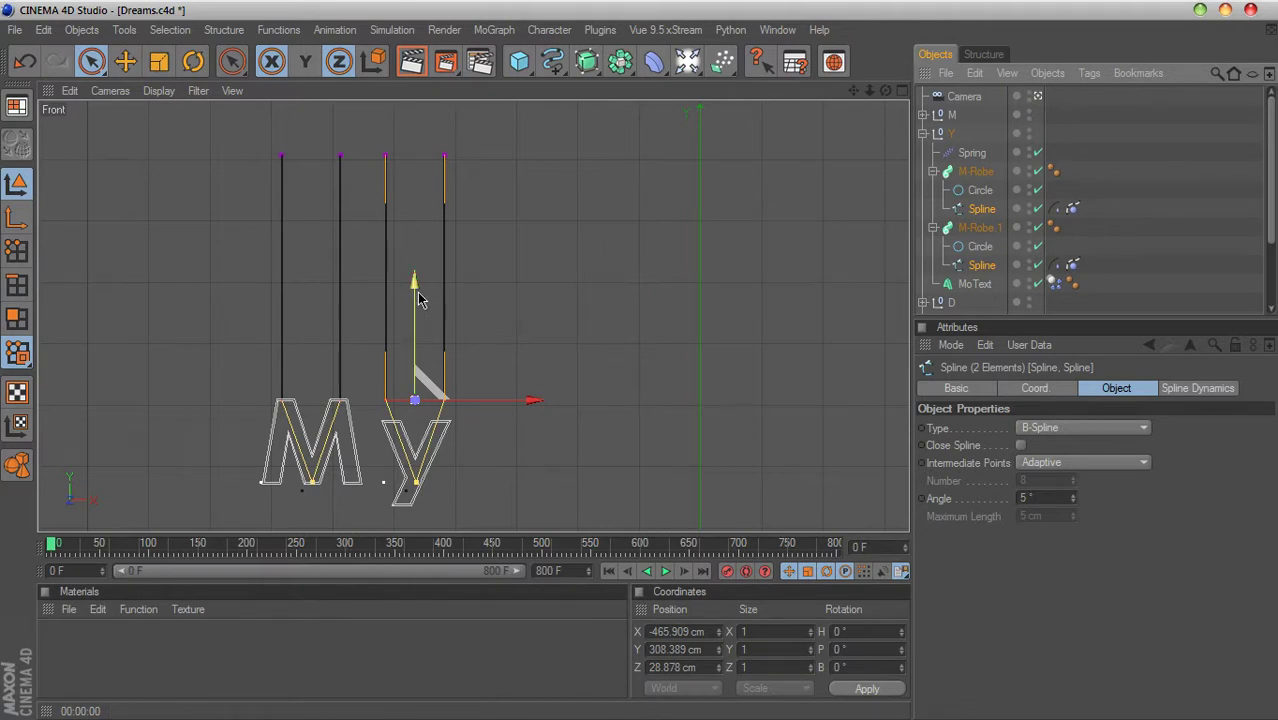
left_click_drag(1104, 208, 1048, 219)
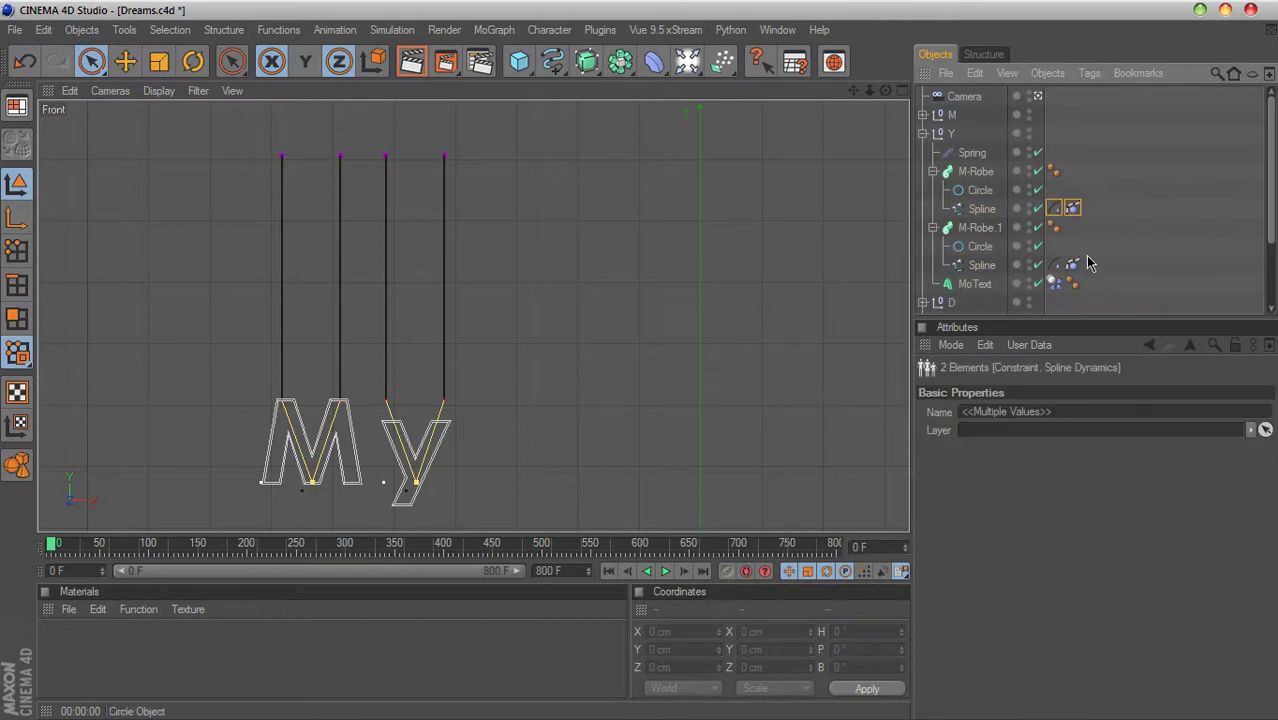
left_click_drag(1094, 254, 1046, 276)
key("Delete")
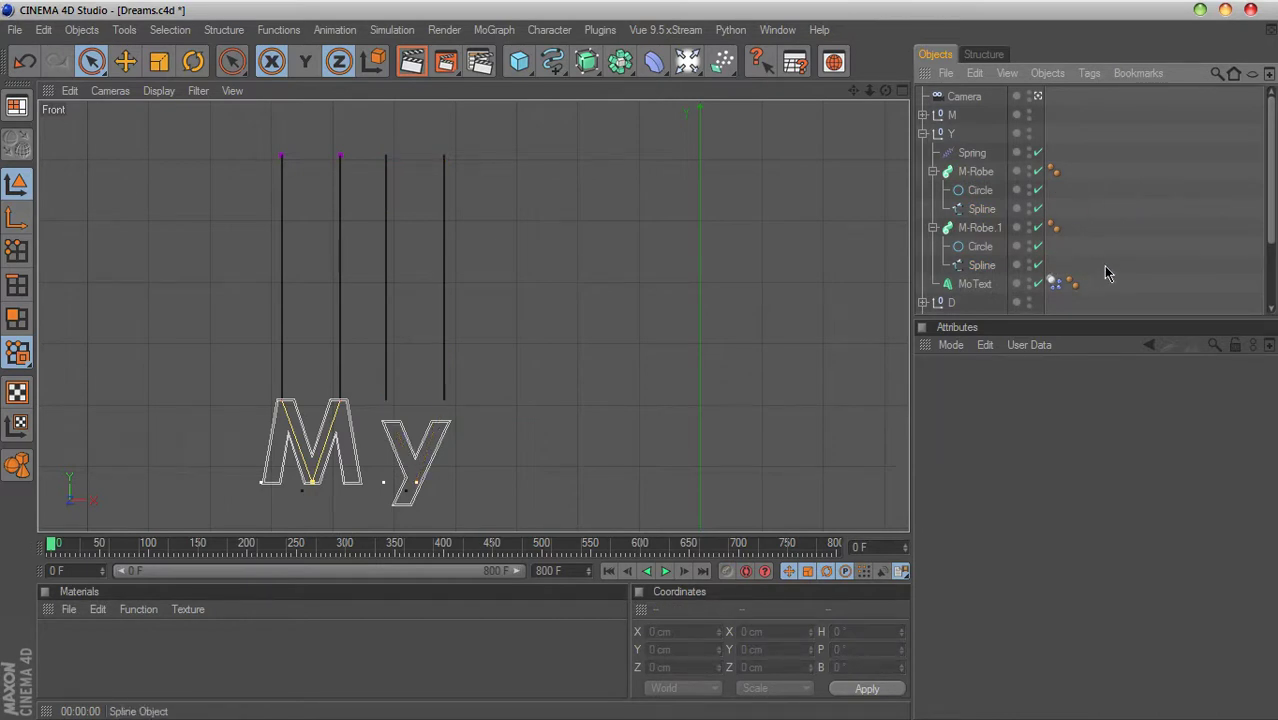
Step: Move both rope splines of the Y group down along Y together until they reach the top of the y letter
left_click(984, 267)
left_click(983, 210, "ctrl")
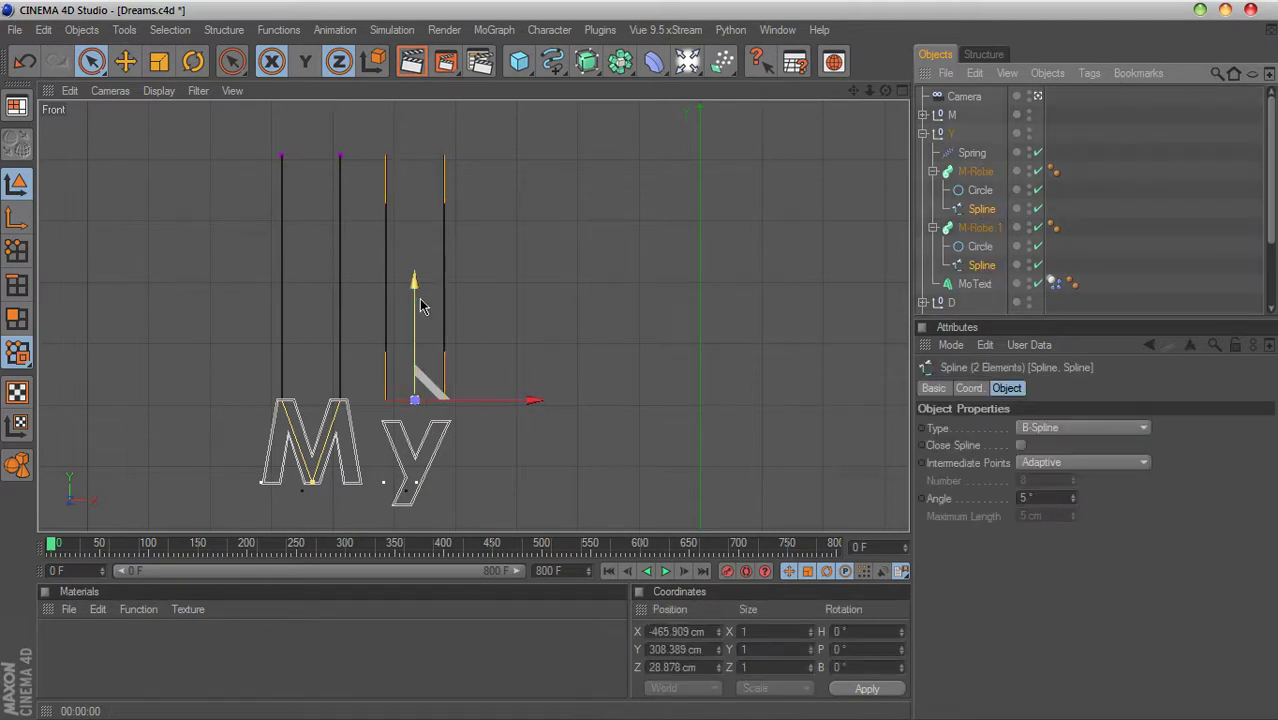
left_click_drag(414, 289, 414, 309)
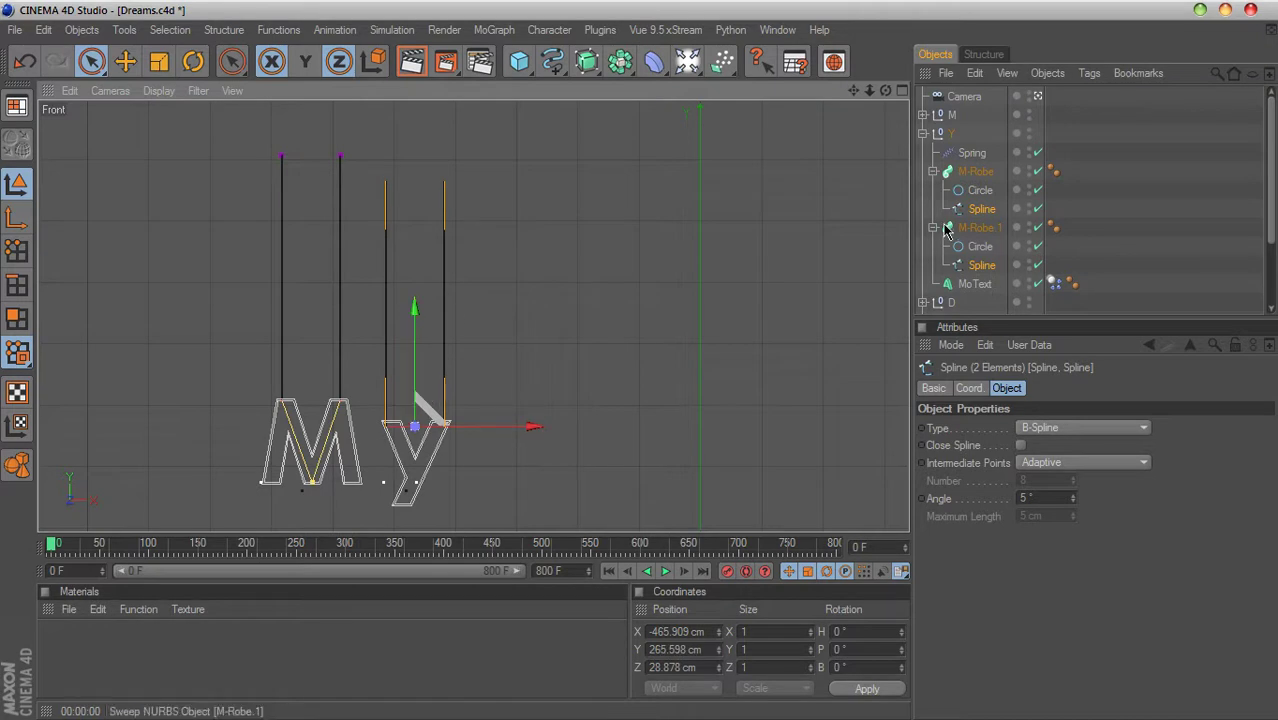
Step: Shift the M-Robe and M-Robe.1 splines inward along X one by one so each rope meets an arm of the y
left_click(981, 208)
left_click_drag(505, 427, 534, 440)
left_click(981, 265)
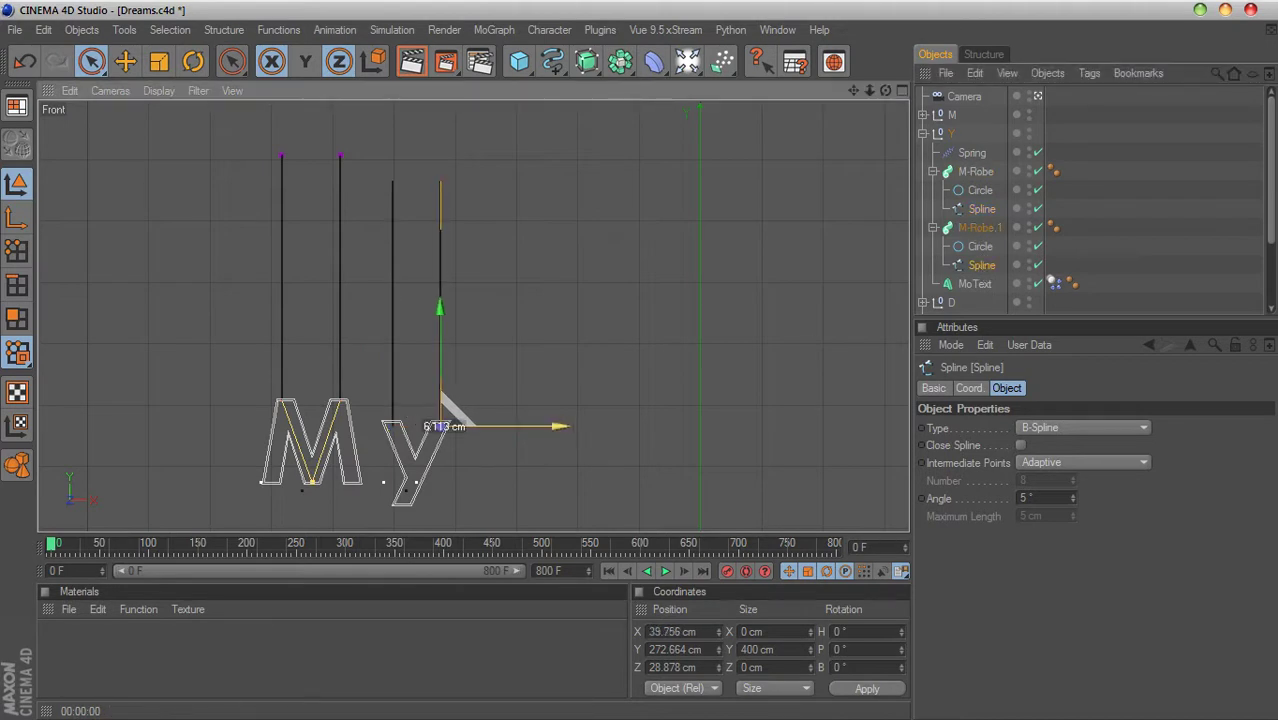
left_click(587, 374)
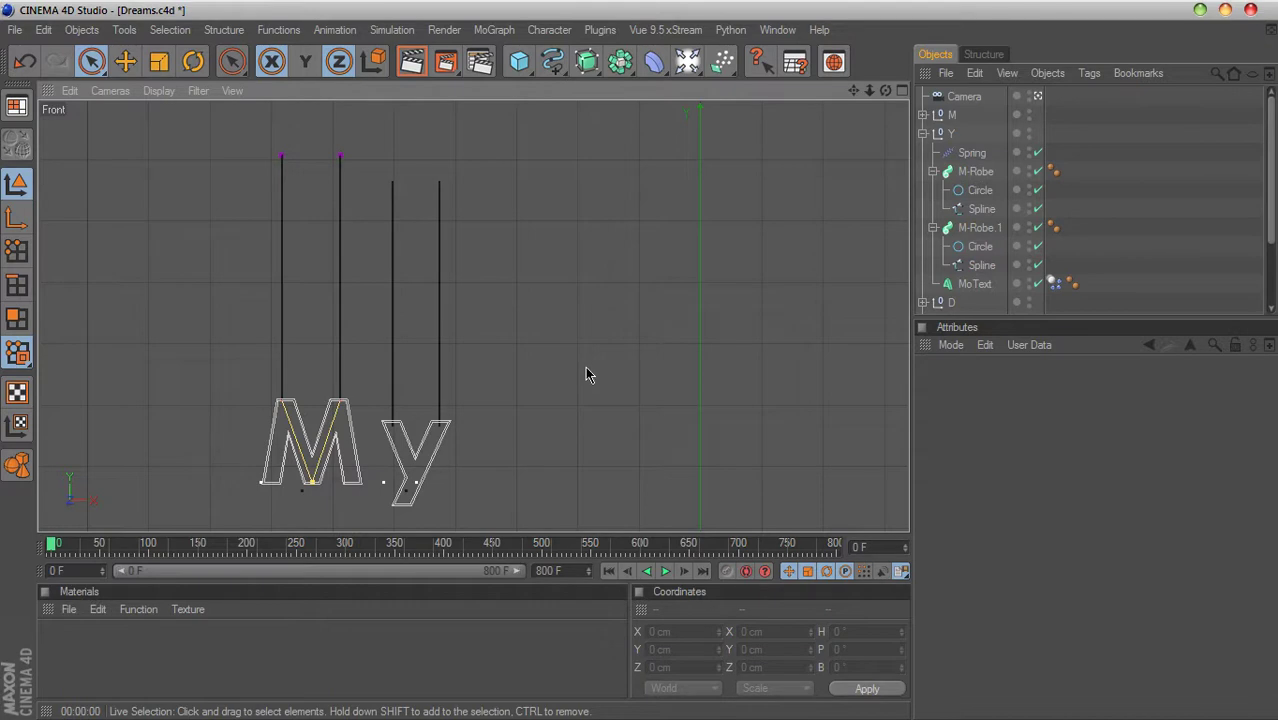
Step: Switch the M-Robe spline in the Y group to point editing and disable the M-Robe and M-Robe.1 sweeps
left_click(981, 209)
left_click(16, 250)
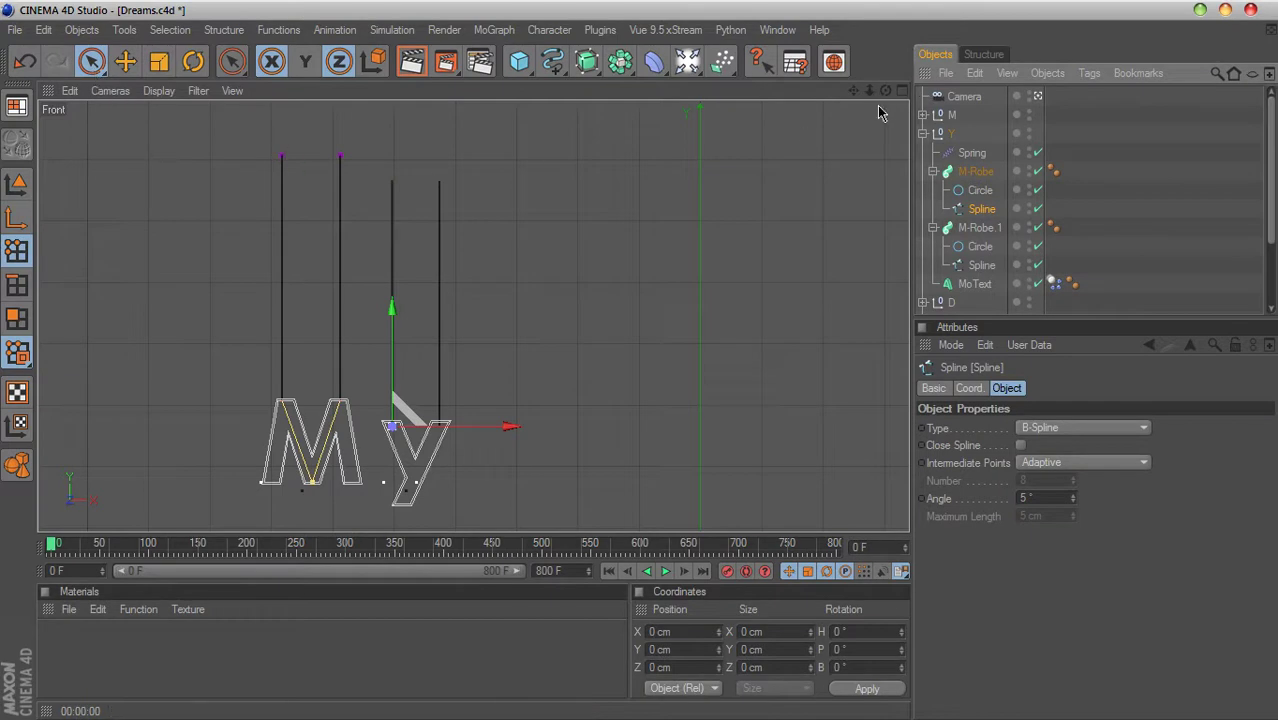
left_click(1037, 171)
left_click(1037, 227)
left_click_drag(869, 91, 901, 230)
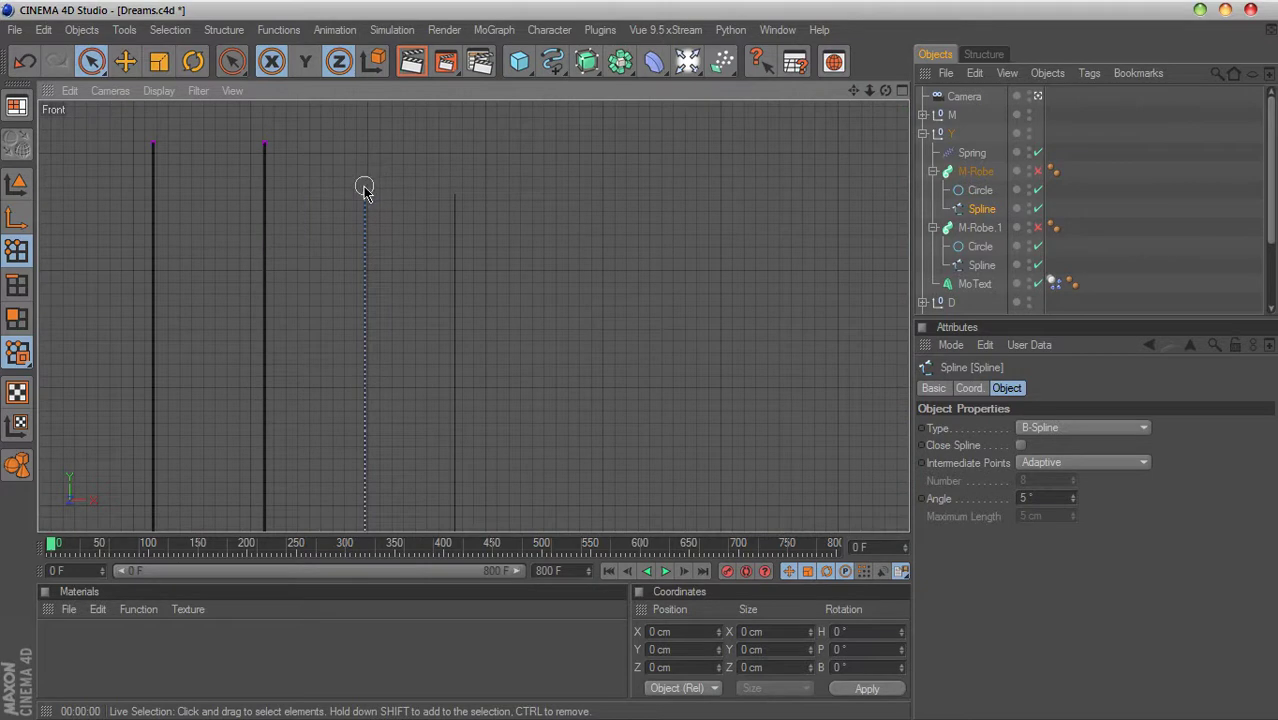
Step: Add a Spline Dynamics tag to the M-Robe spline and set its topmost point as fixed
left_click(366, 192)
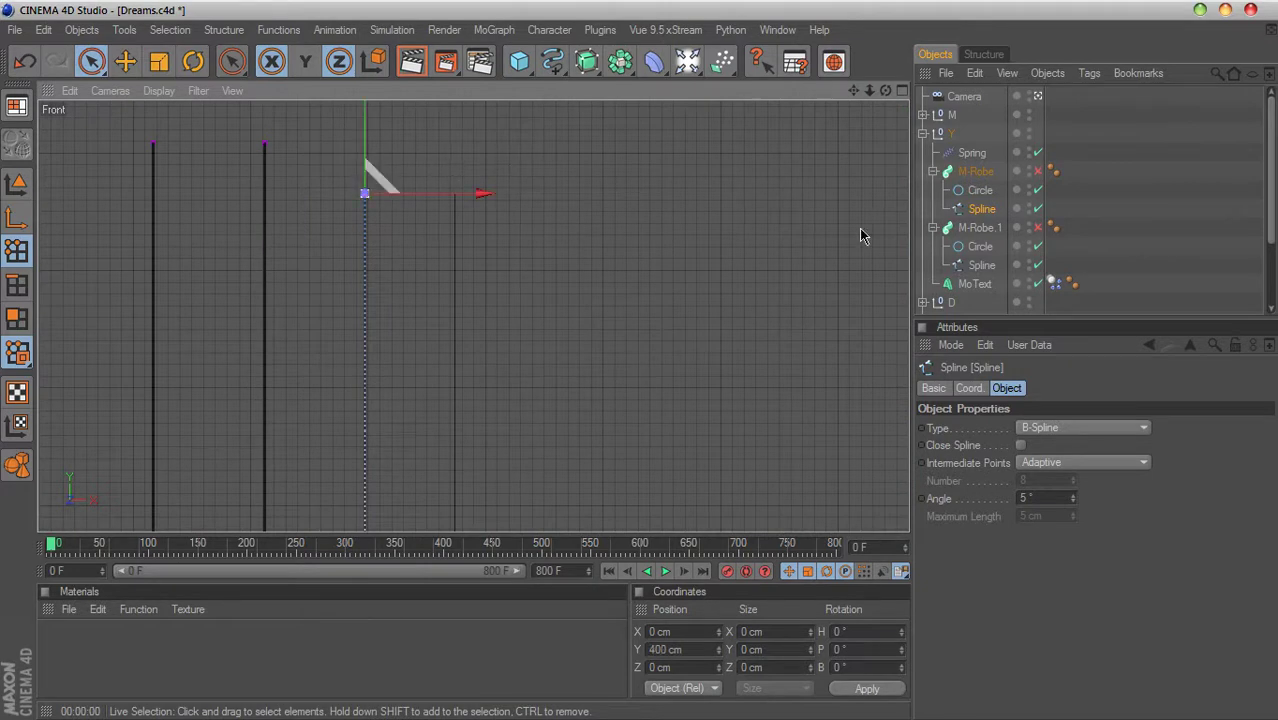
right_click(981, 212)
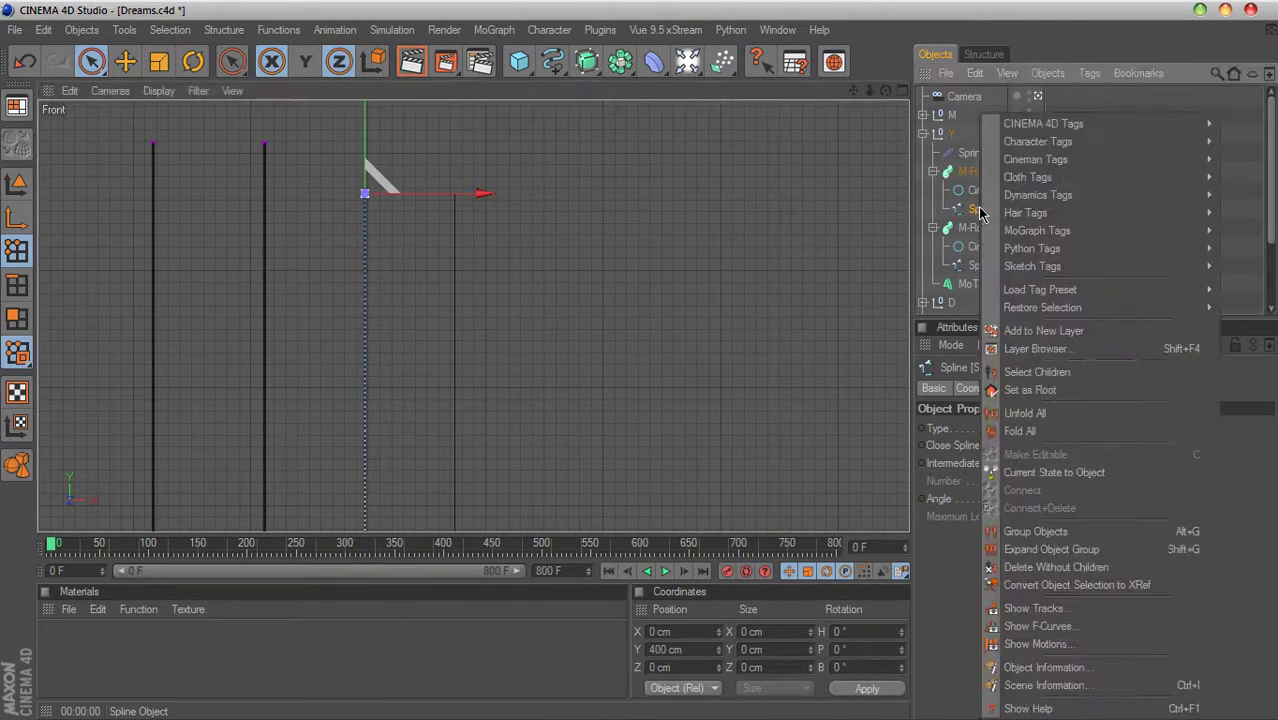
mouse_move(980, 213)
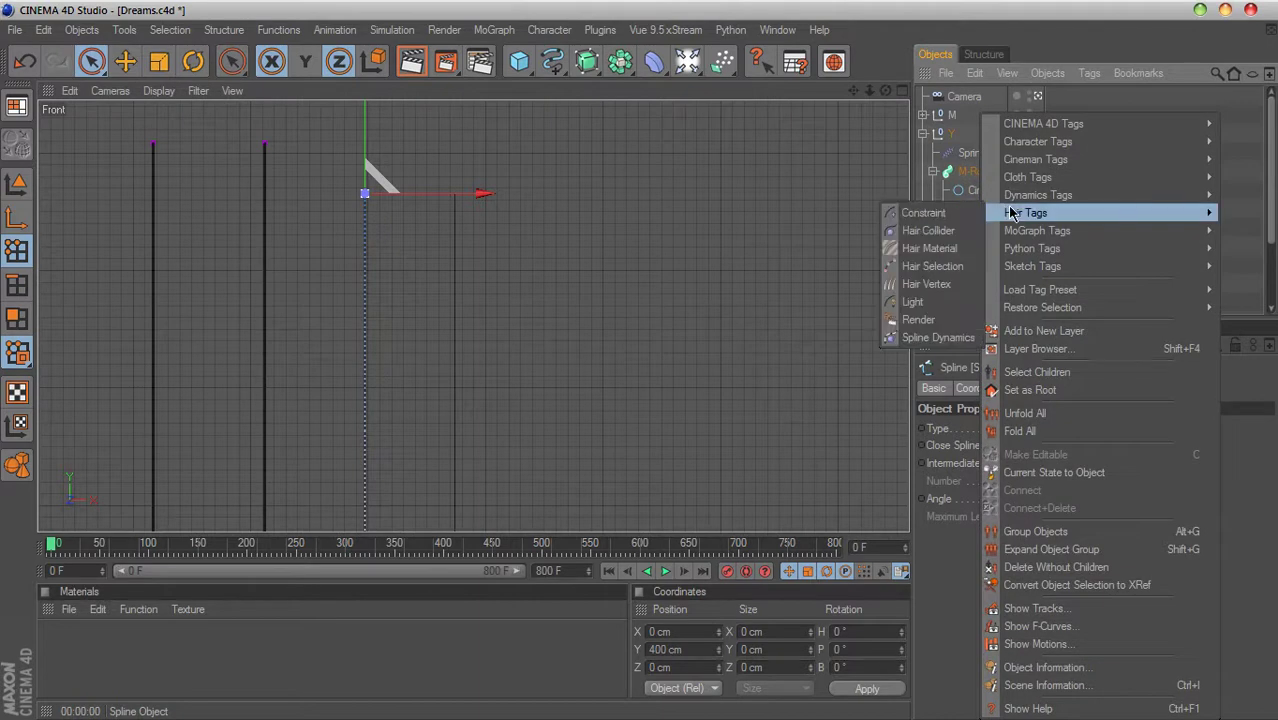
left_click(938, 338)
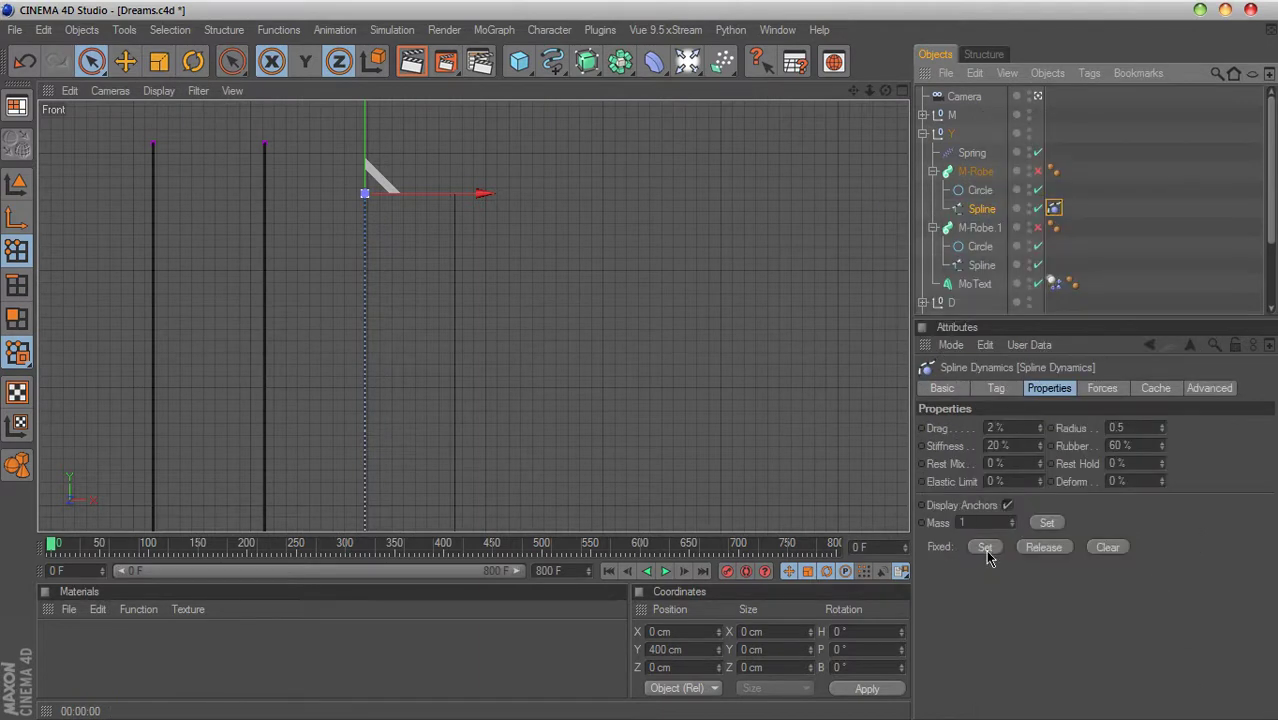
Step: Add a Spline Dynamics tag to the M-Robe.1 spline and set its topmost point as fixed
left_click(982, 266)
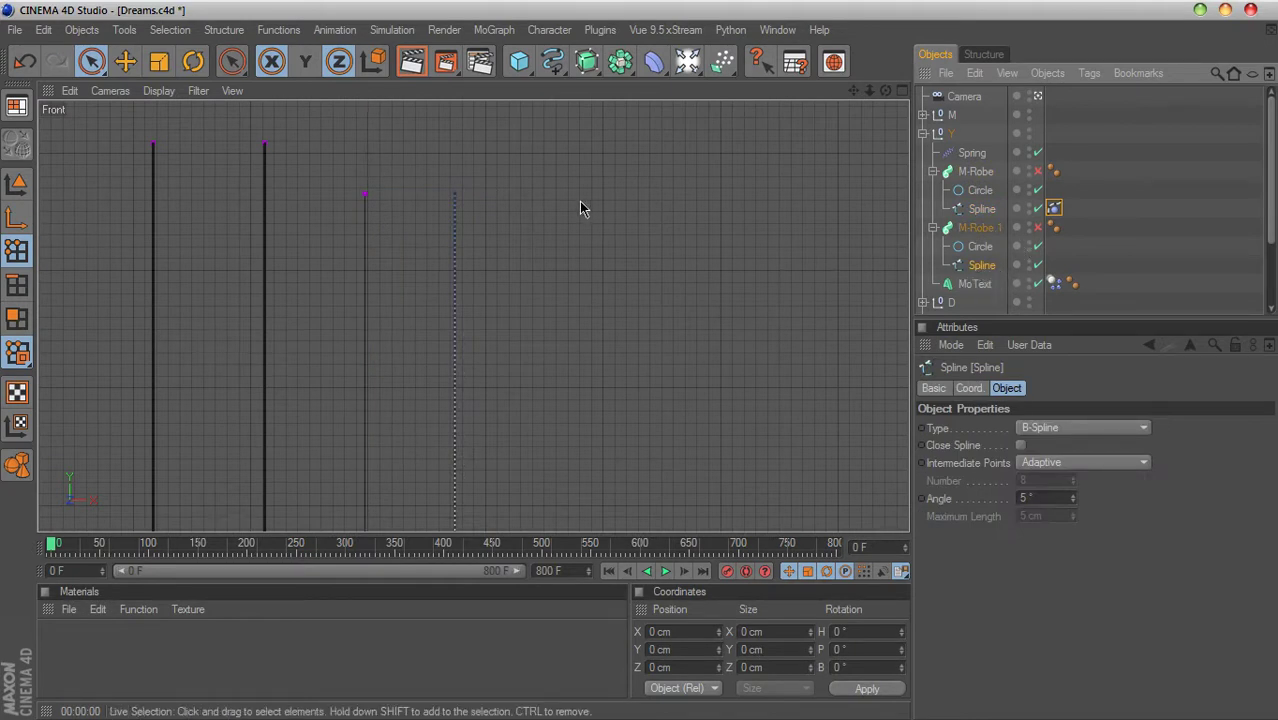
left_click(456, 194)
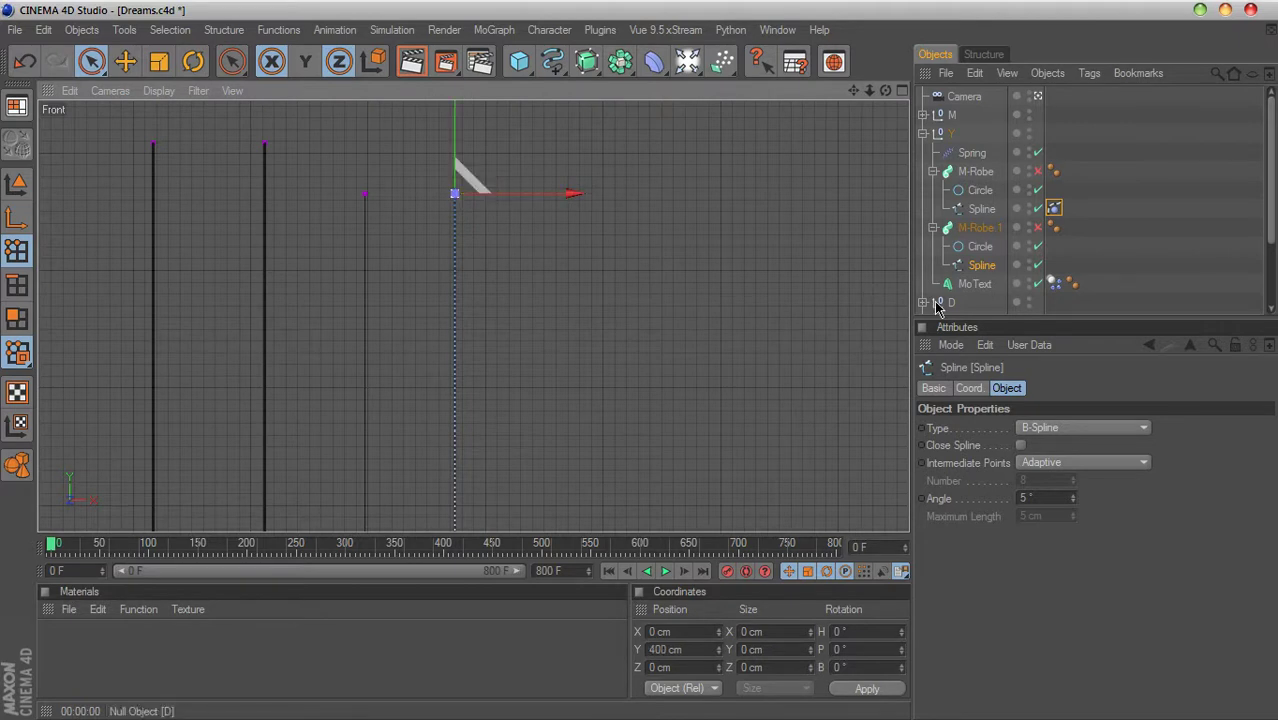
right_click(972, 267)
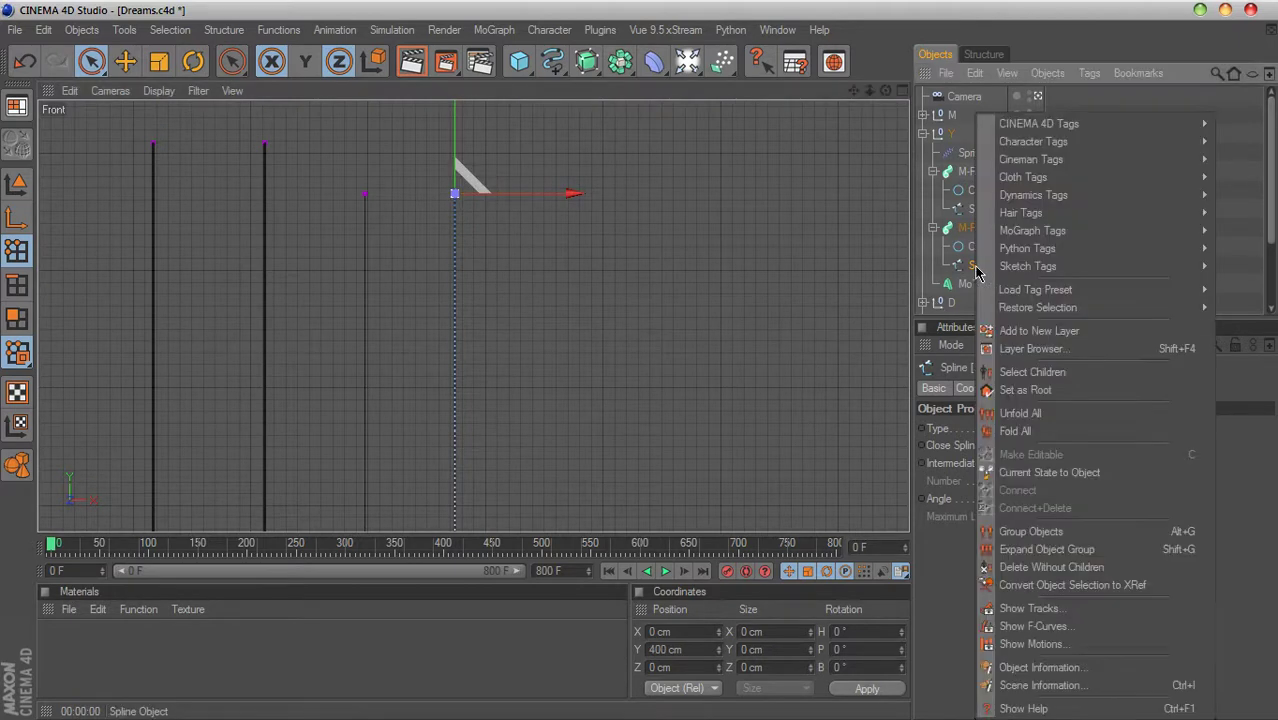
mouse_move(1001, 220)
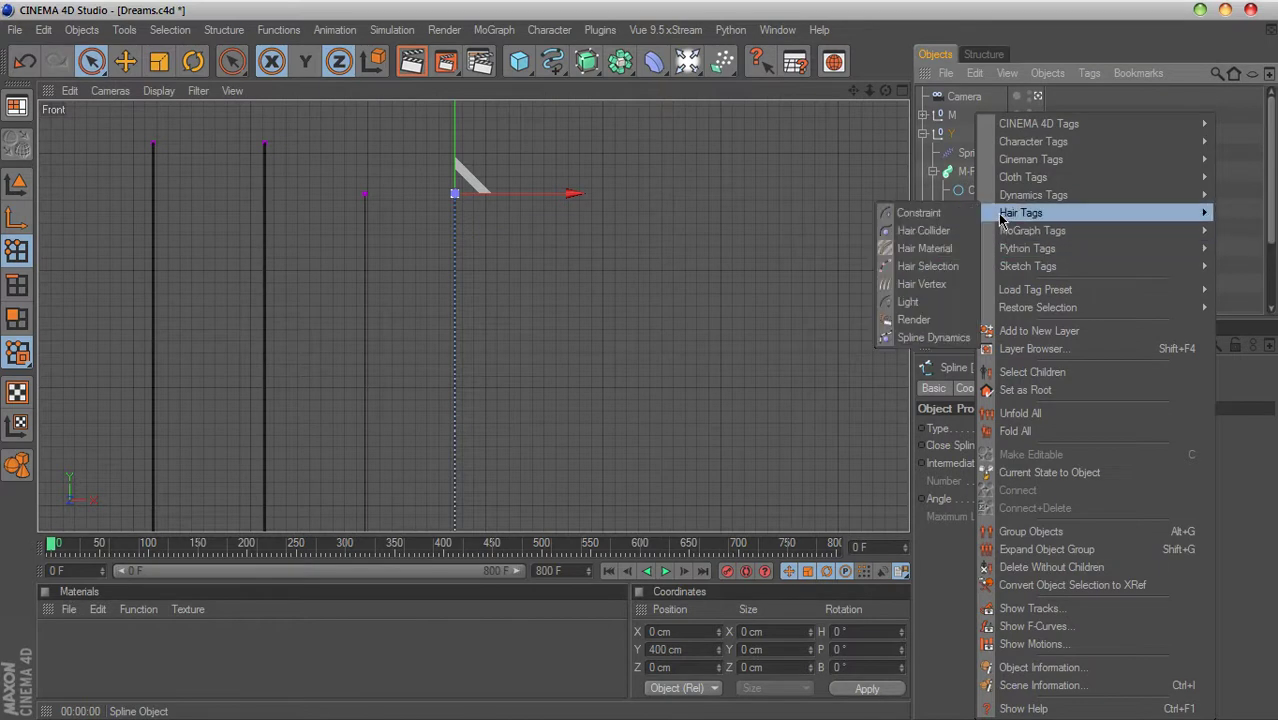
left_click(934, 338)
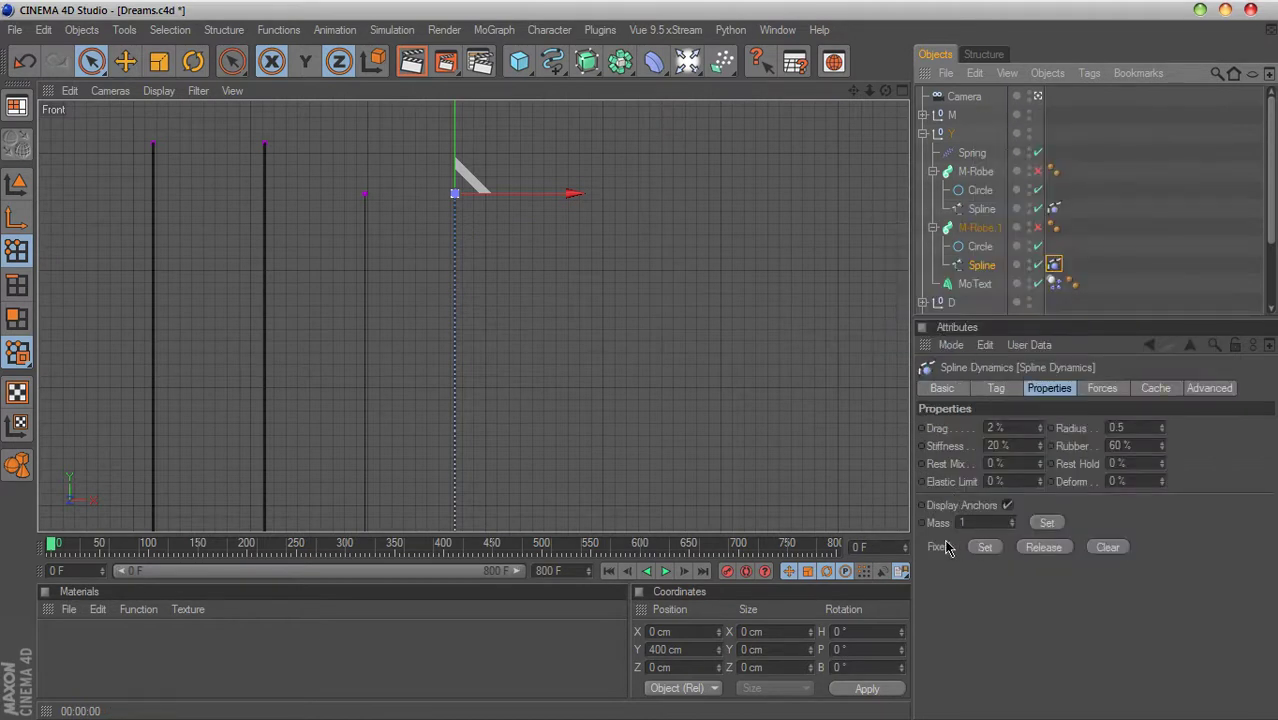
left_click(988, 551)
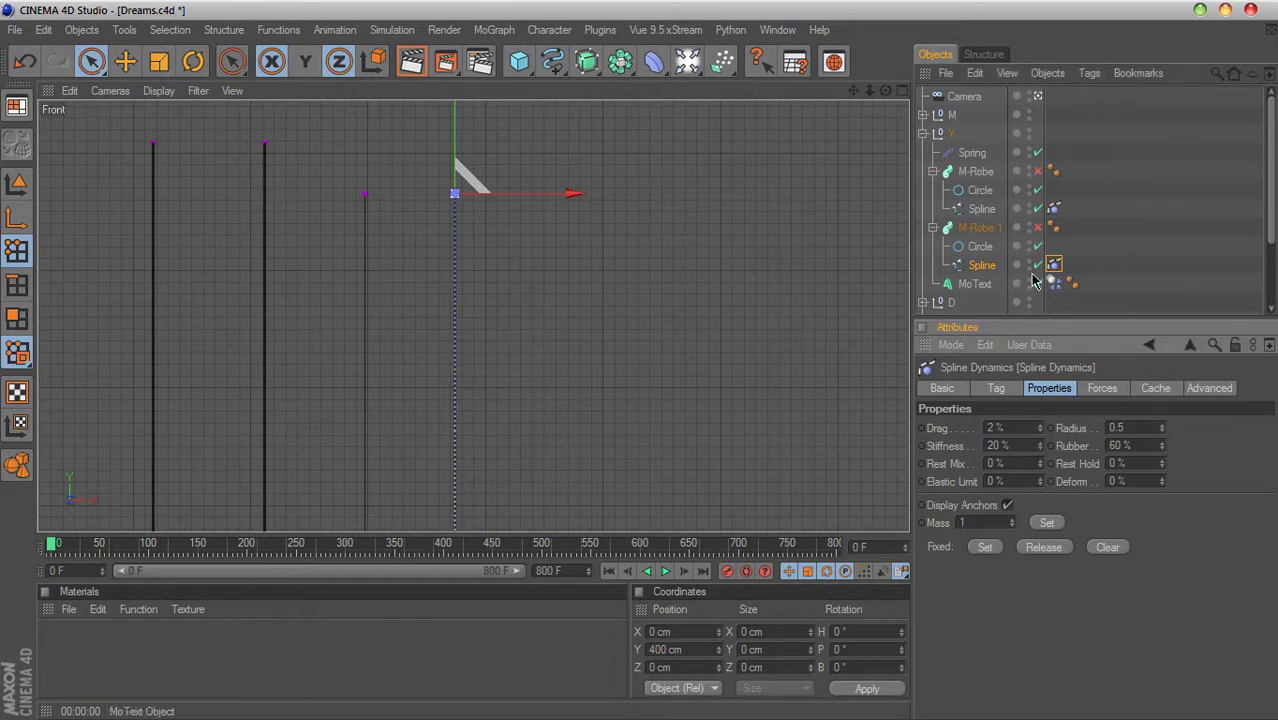
Step: Add a Constraint tag to the M-Robe spline in the Y group and constrain its lowest point to the group's MoText
left_click(1120, 258)
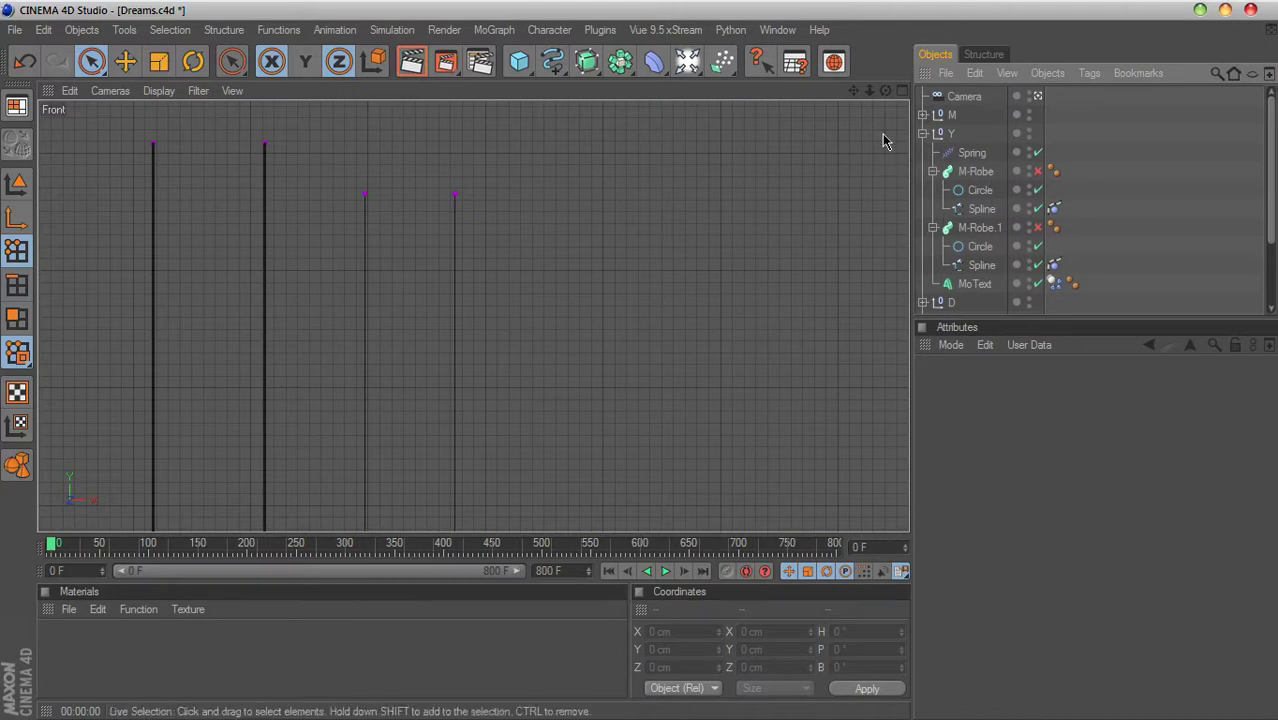
left_click_drag(855, 90, 979, 0)
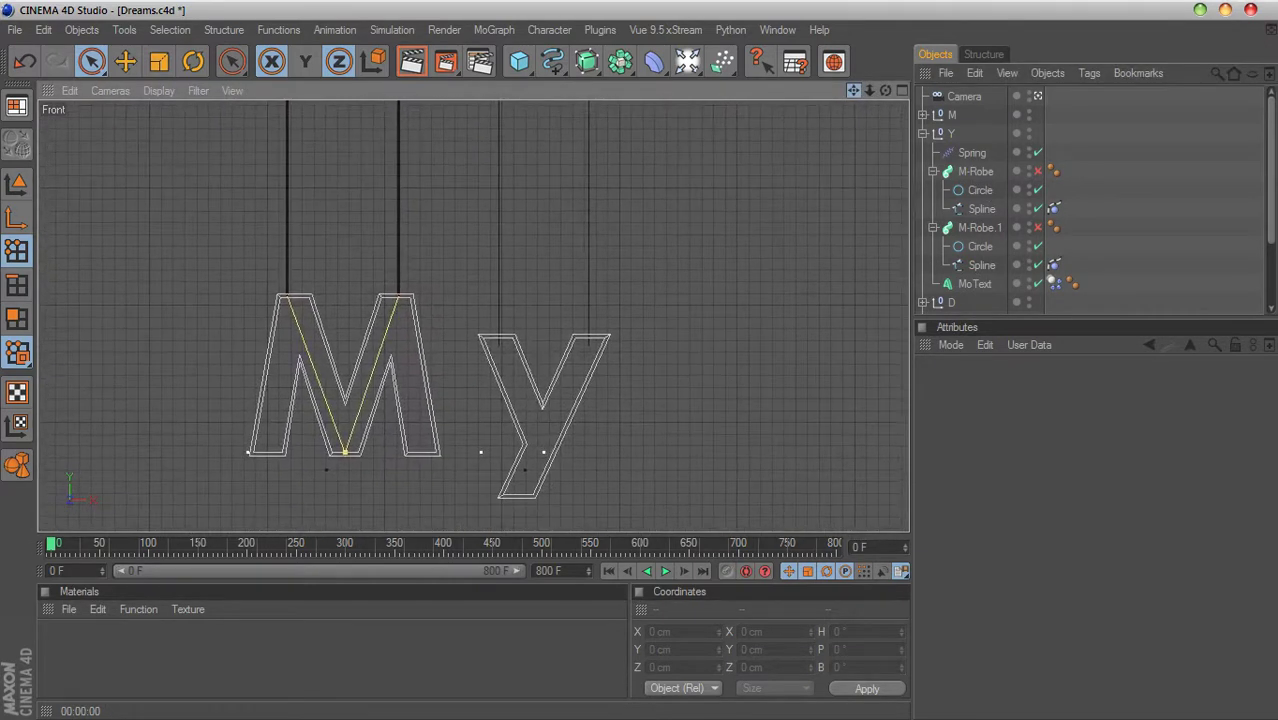
left_click(970, 214)
left_click(975, 210)
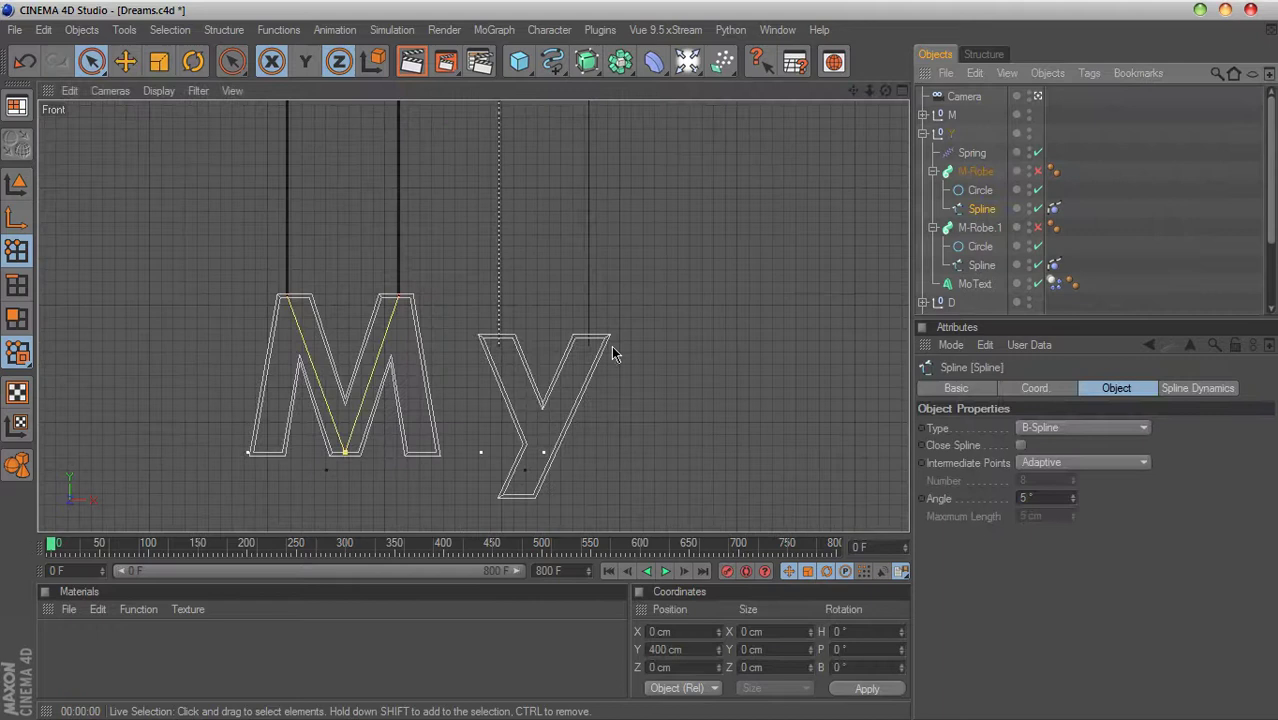
left_click(499, 348)
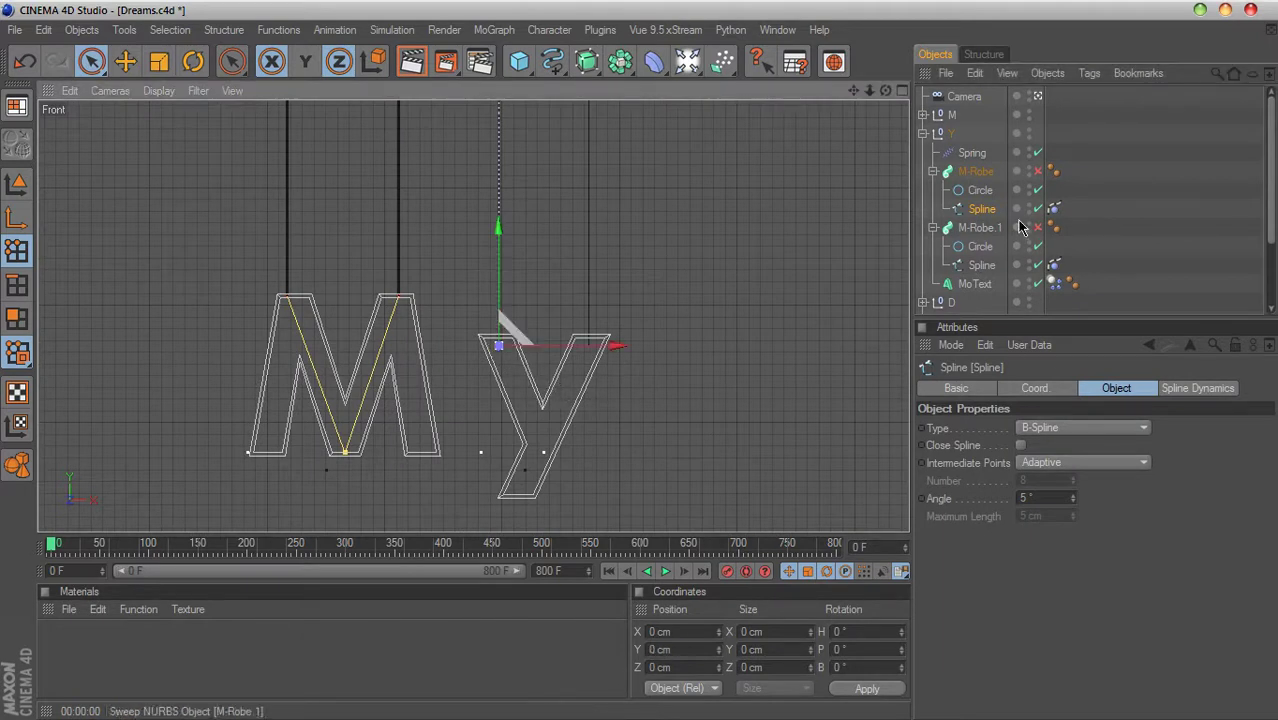
right_click(990, 211)
mouse_move(1022, 213)
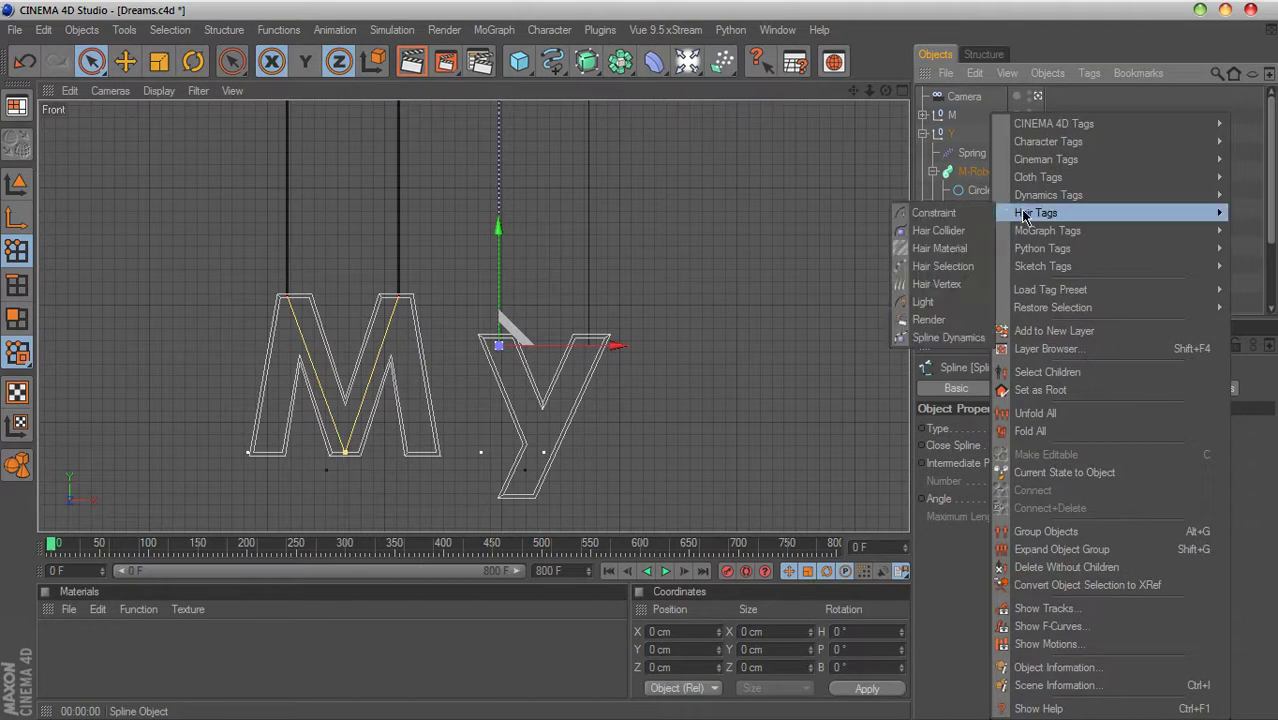
left_click(967, 213)
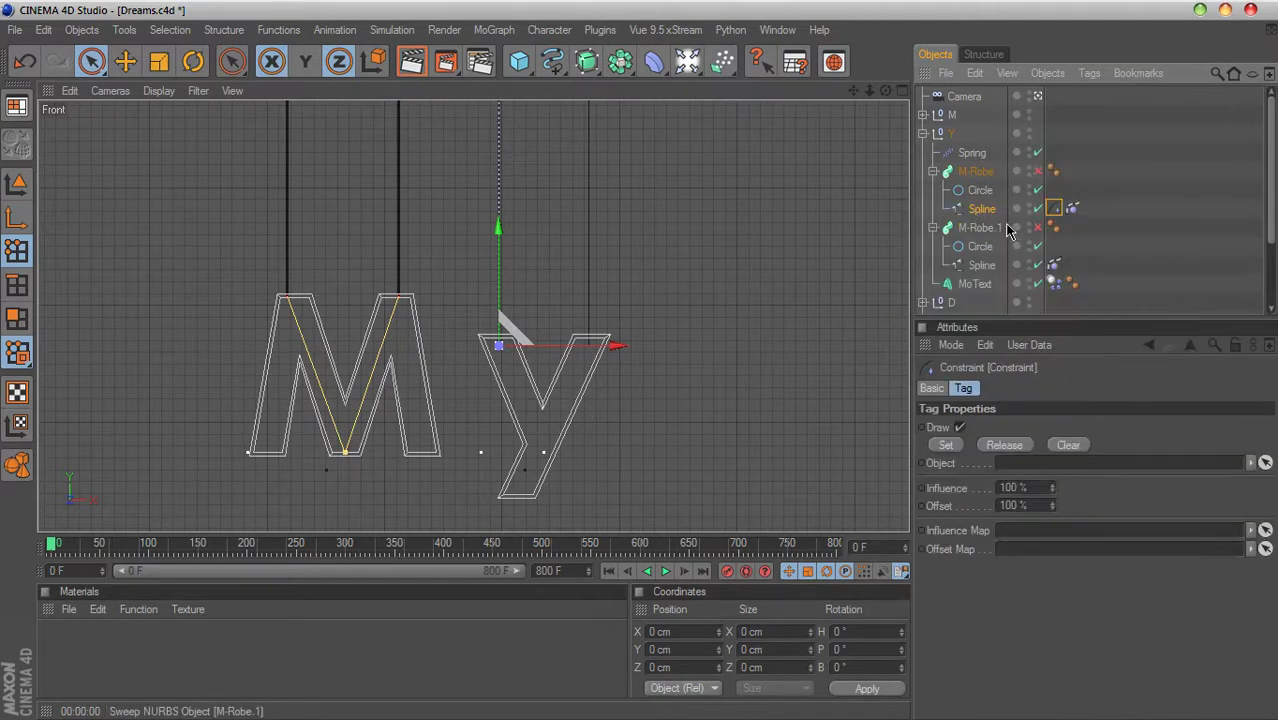
left_click_drag(978, 290, 1013, 471)
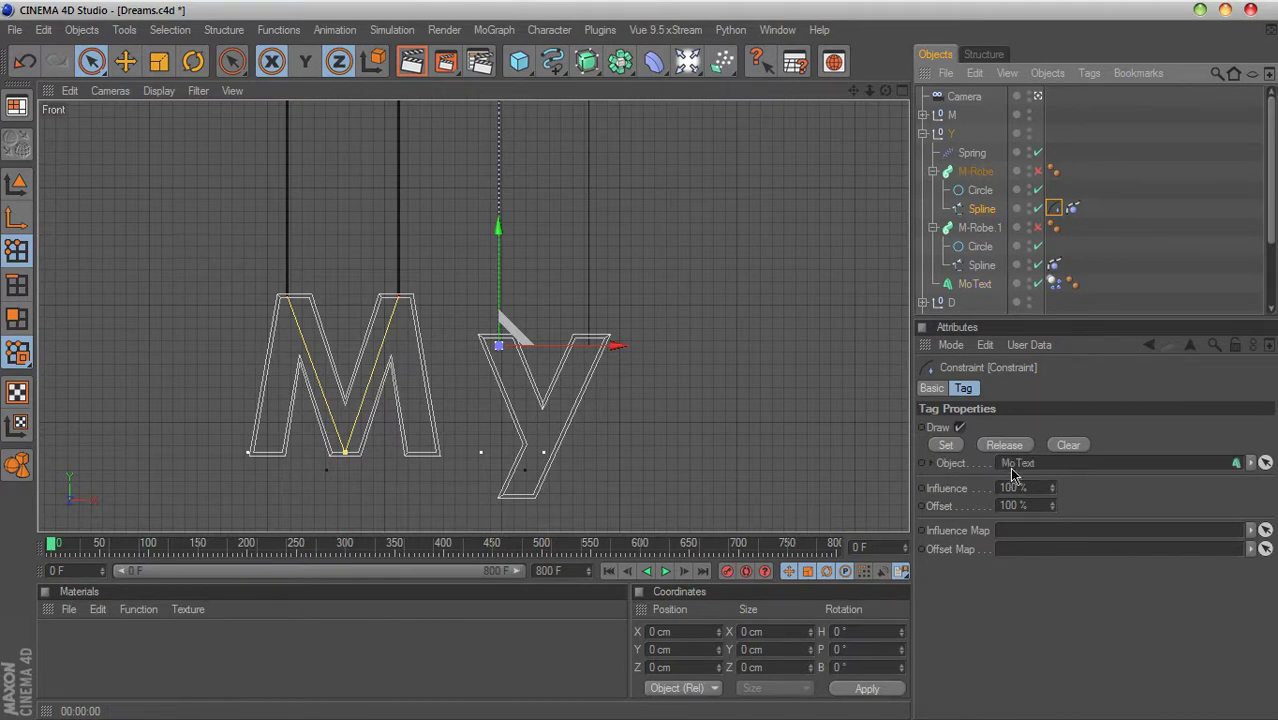
left_click(946, 445)
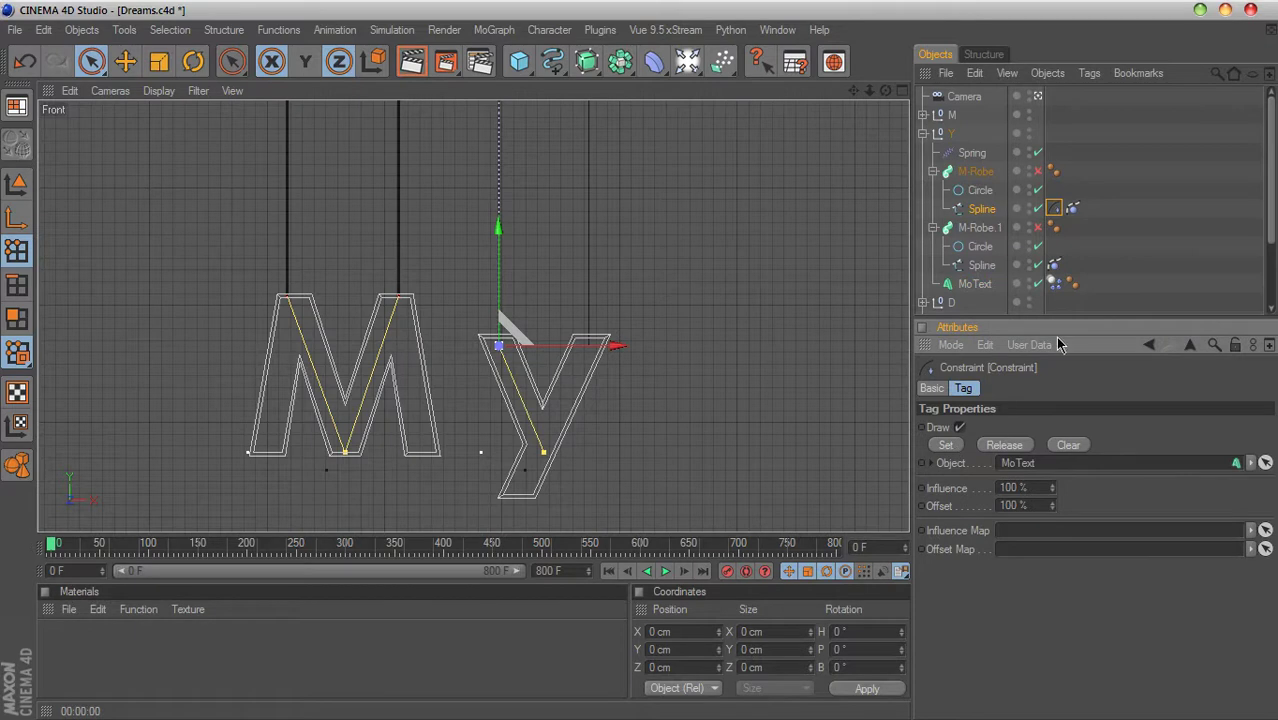
Step: Try to constrain the M-Robe.1 spline to the Y group's MoText with a Constraint tag
left_click(981, 267)
right_click(981, 273)
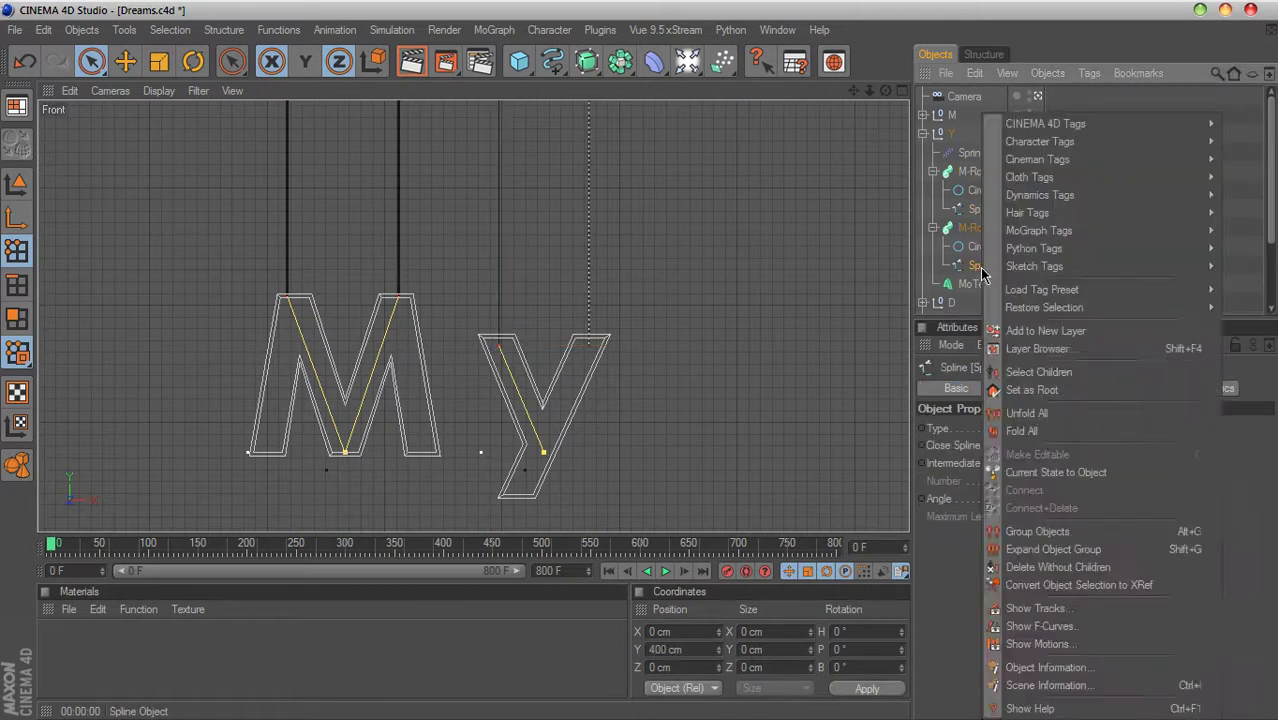
mouse_move(977, 216)
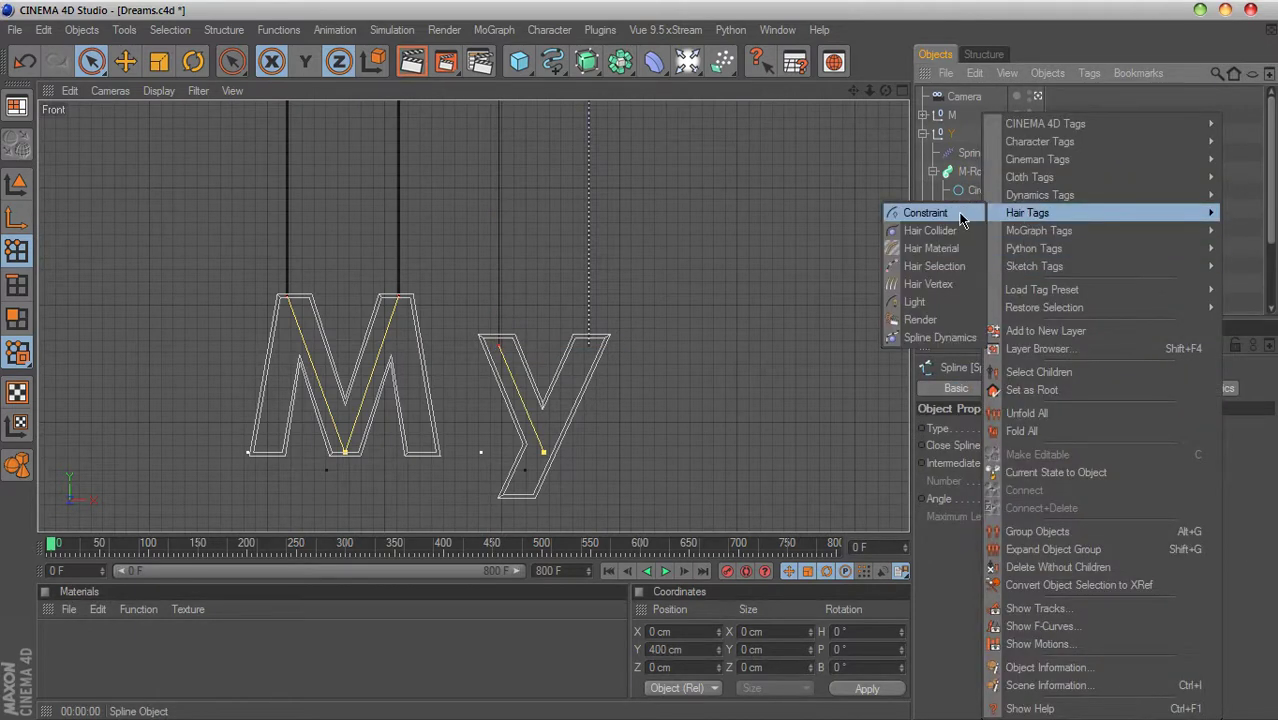
left_click(925, 213)
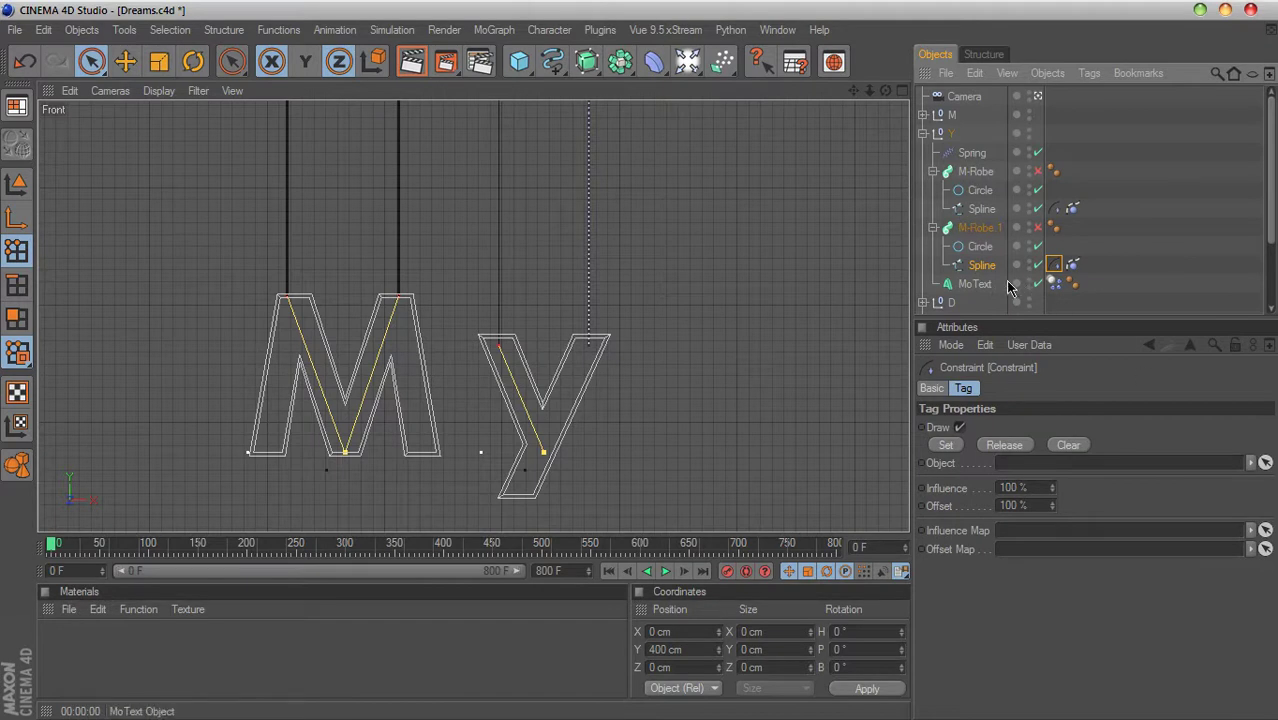
left_click_drag(981, 288, 1014, 466)
left_click(946, 446)
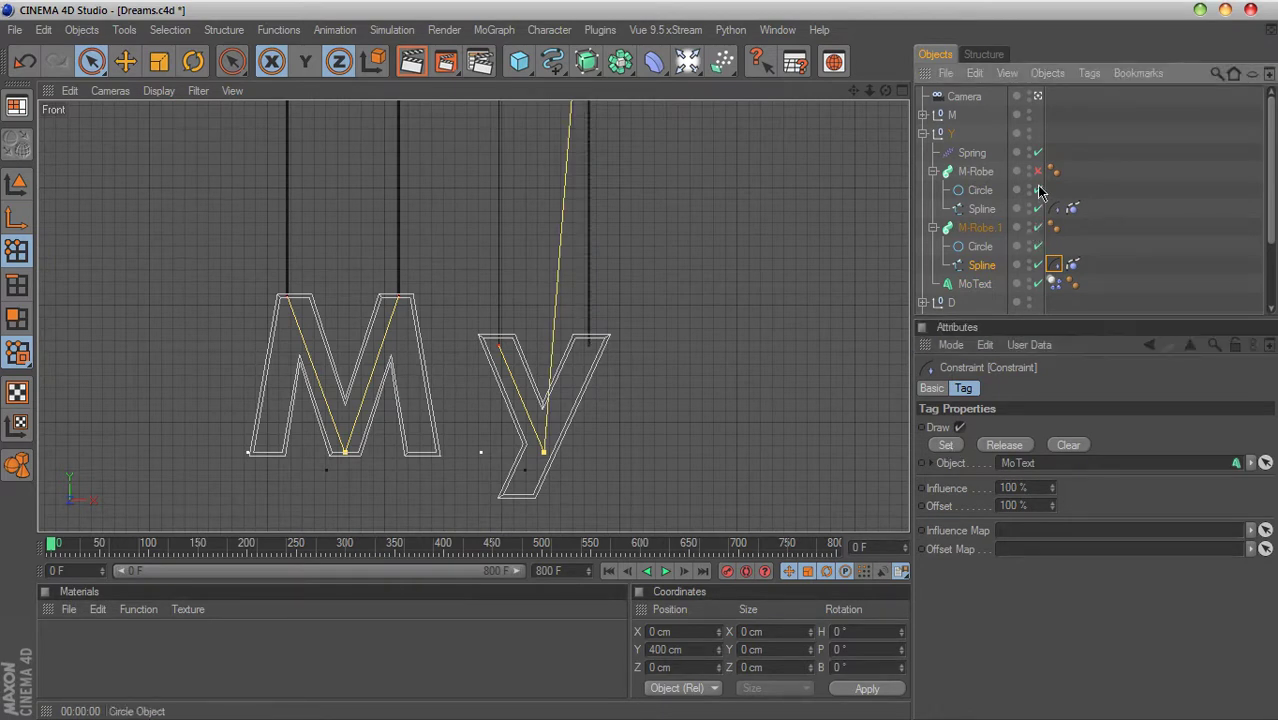
Step: Re-enable the M-Robe and M-Robe.1 sweeps, test the dynamics in the Perspective view and return to the first frame
left_click(1128, 224)
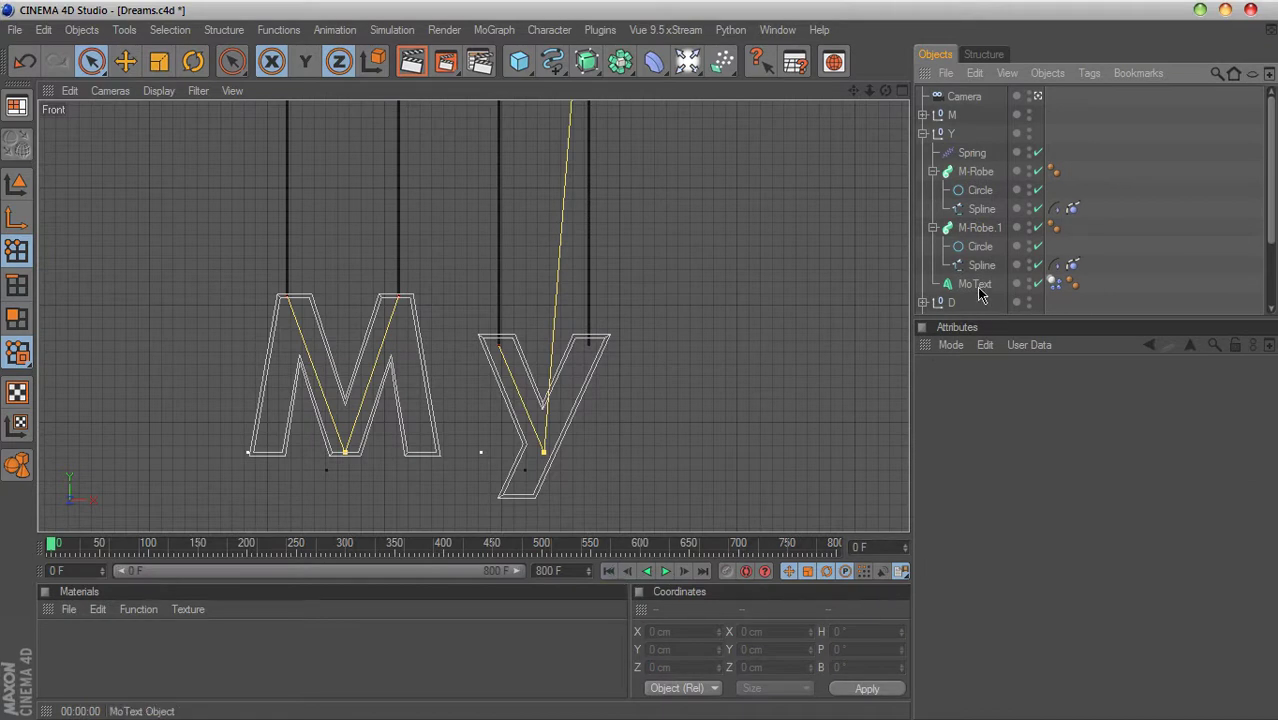
left_click(901, 91)
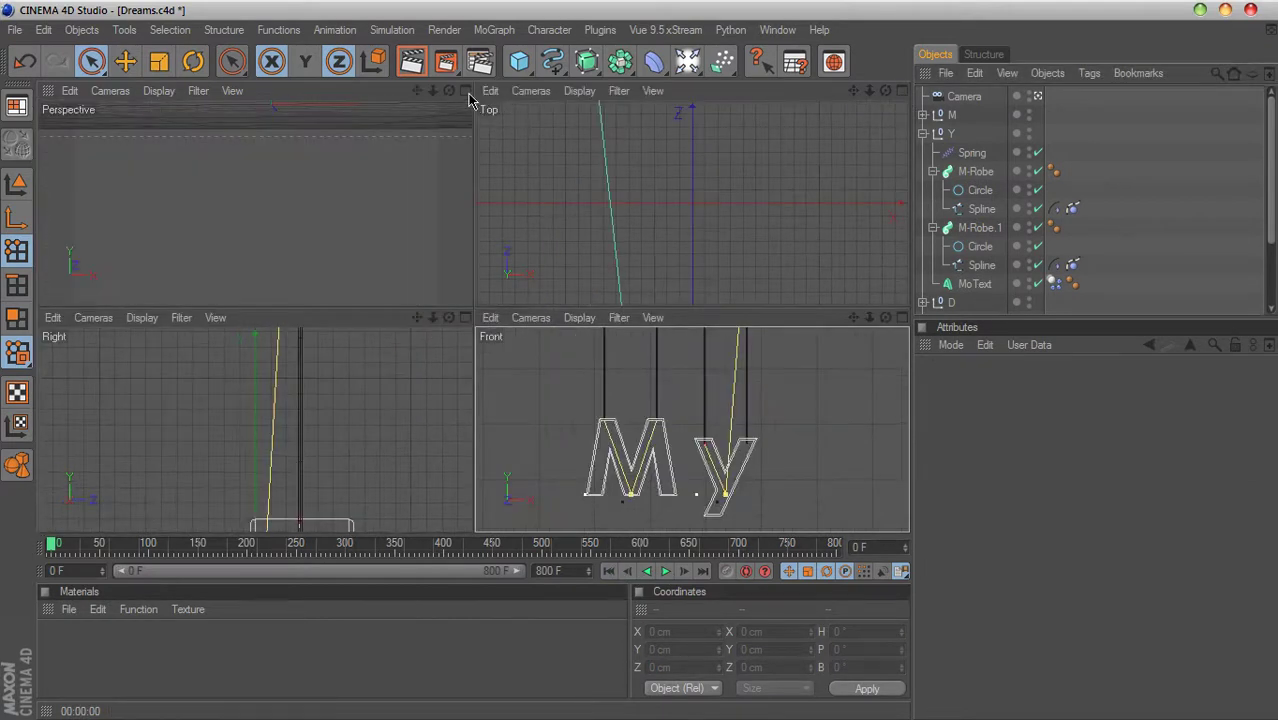
left_click(465, 91)
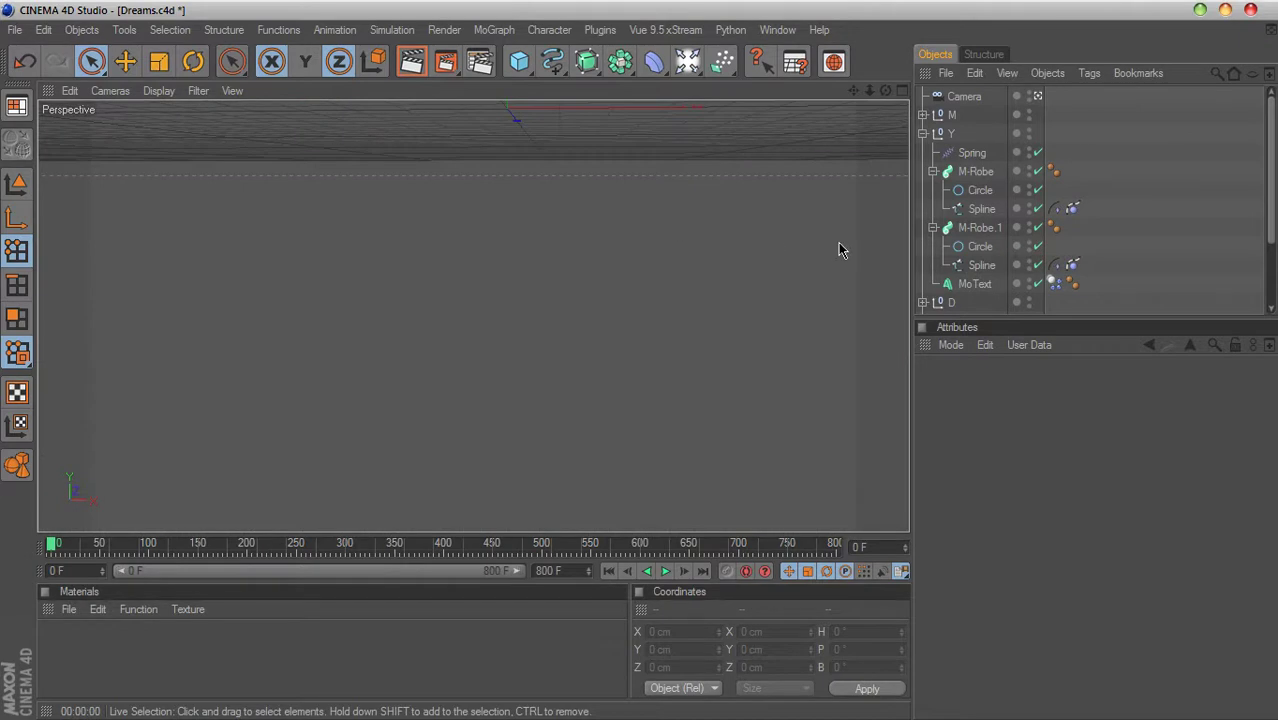
left_click(665, 576)
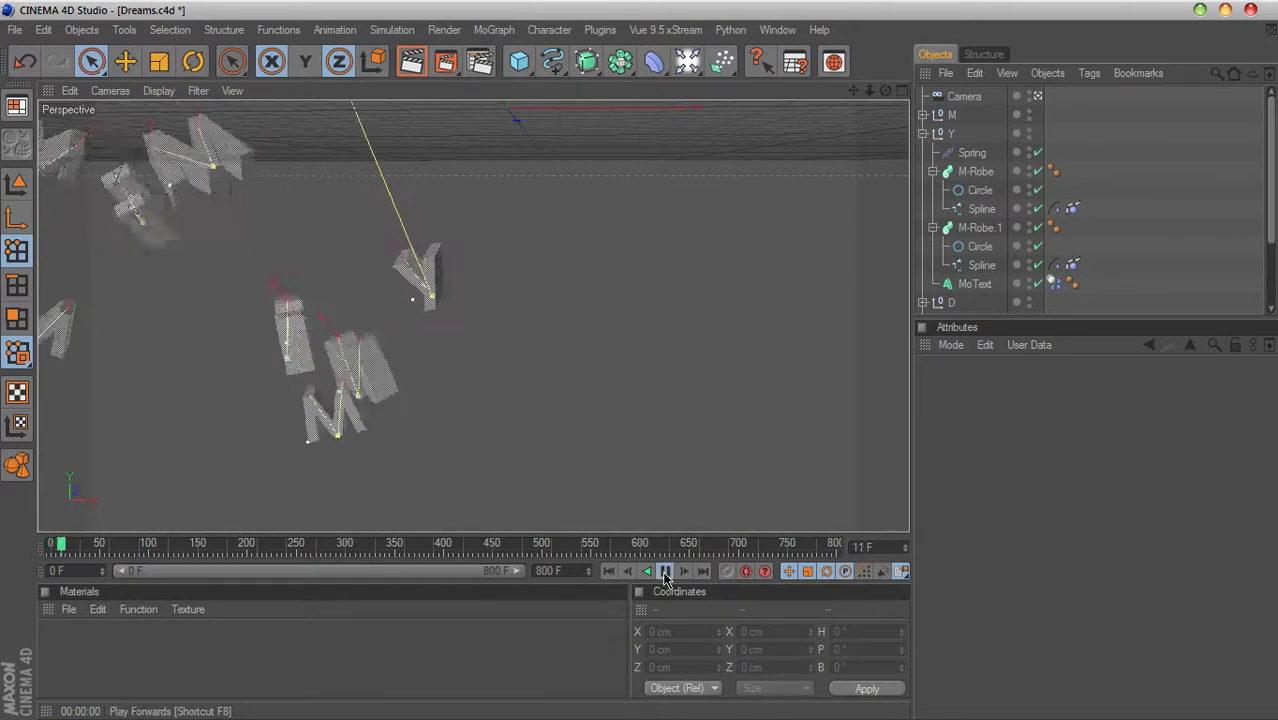
left_click(665, 572)
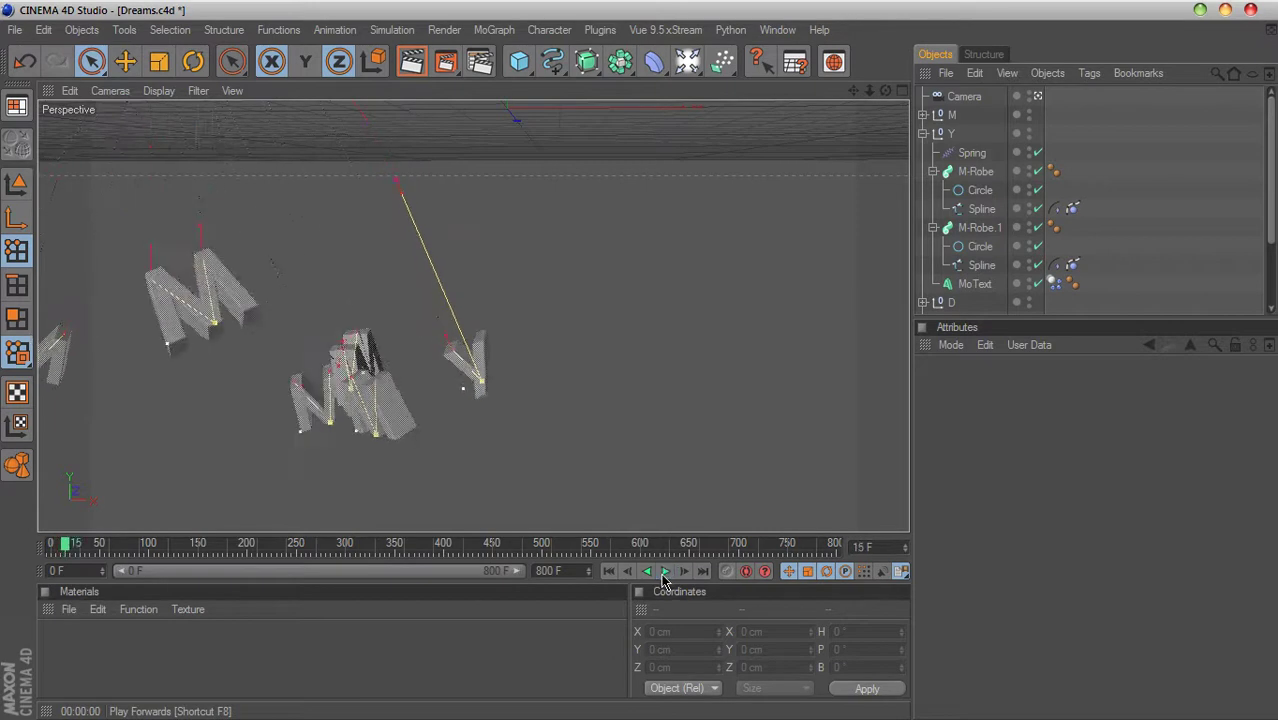
left_click(609, 571)
Step: Hide the D, R, e, a, m and s groups, play the simulation again and rewind to the start
left_click(922, 133)
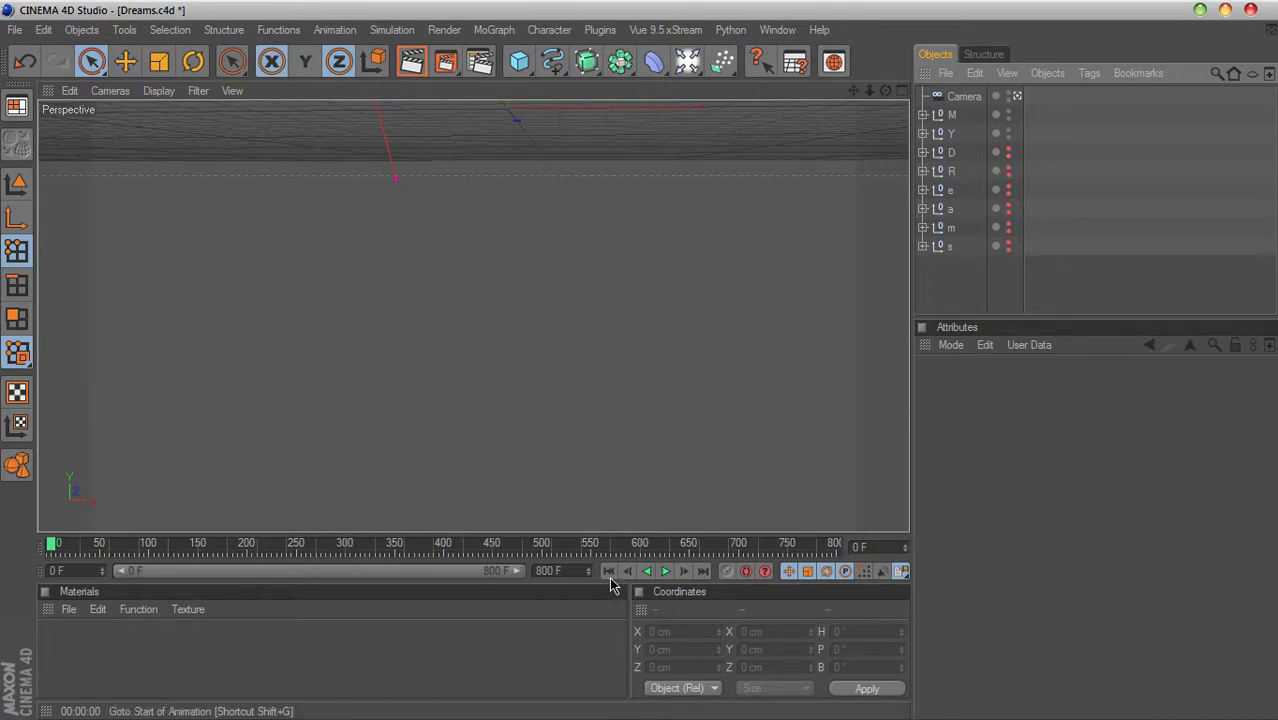
left_click(665, 572)
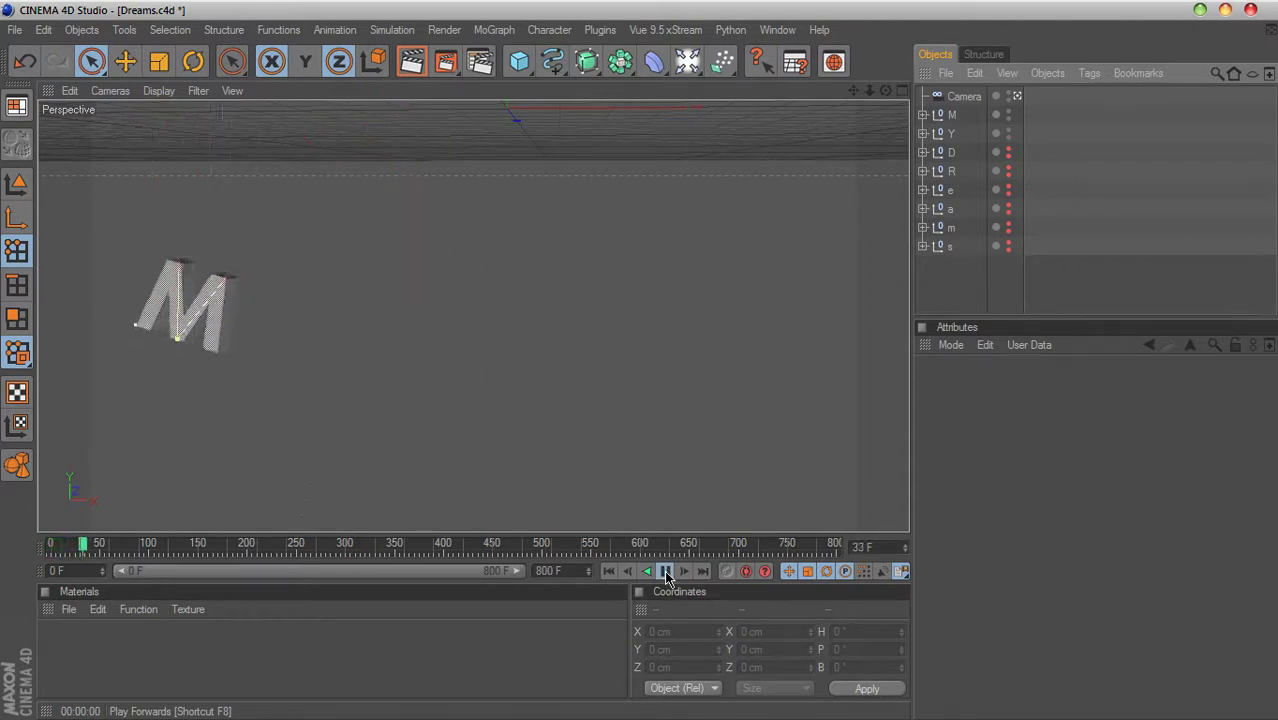
left_click(665, 572)
left_click(609, 571)
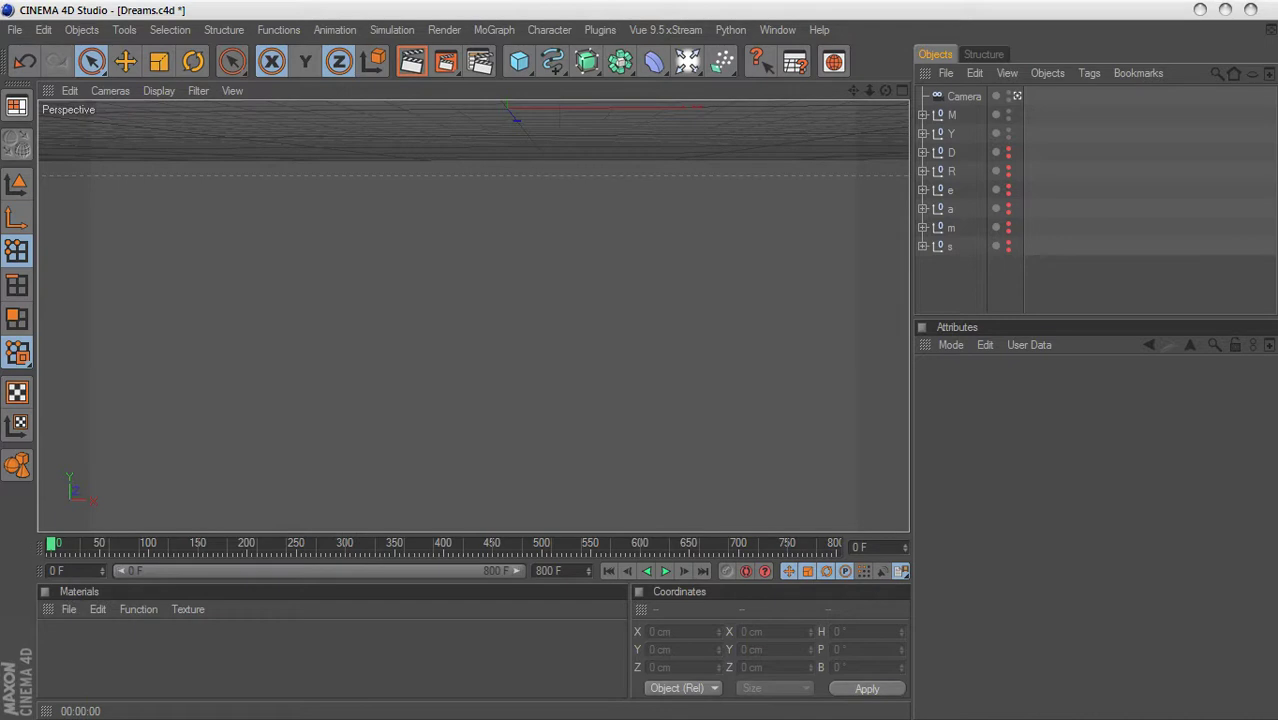
Step: Delete the Constraint and Spline Dynamics tags from the Y group's M-Robe.1 spline in the Front view
left_click(922, 133)
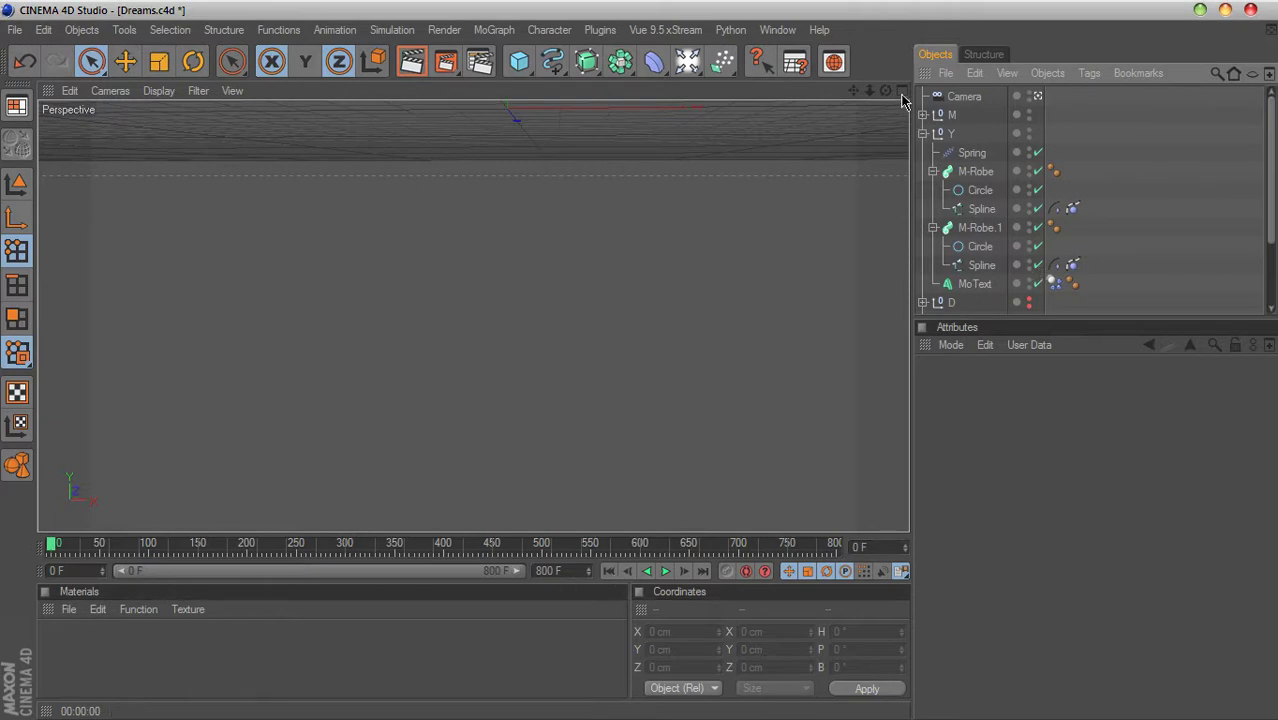
middle_click(893, 214)
middle_click(628, 425)
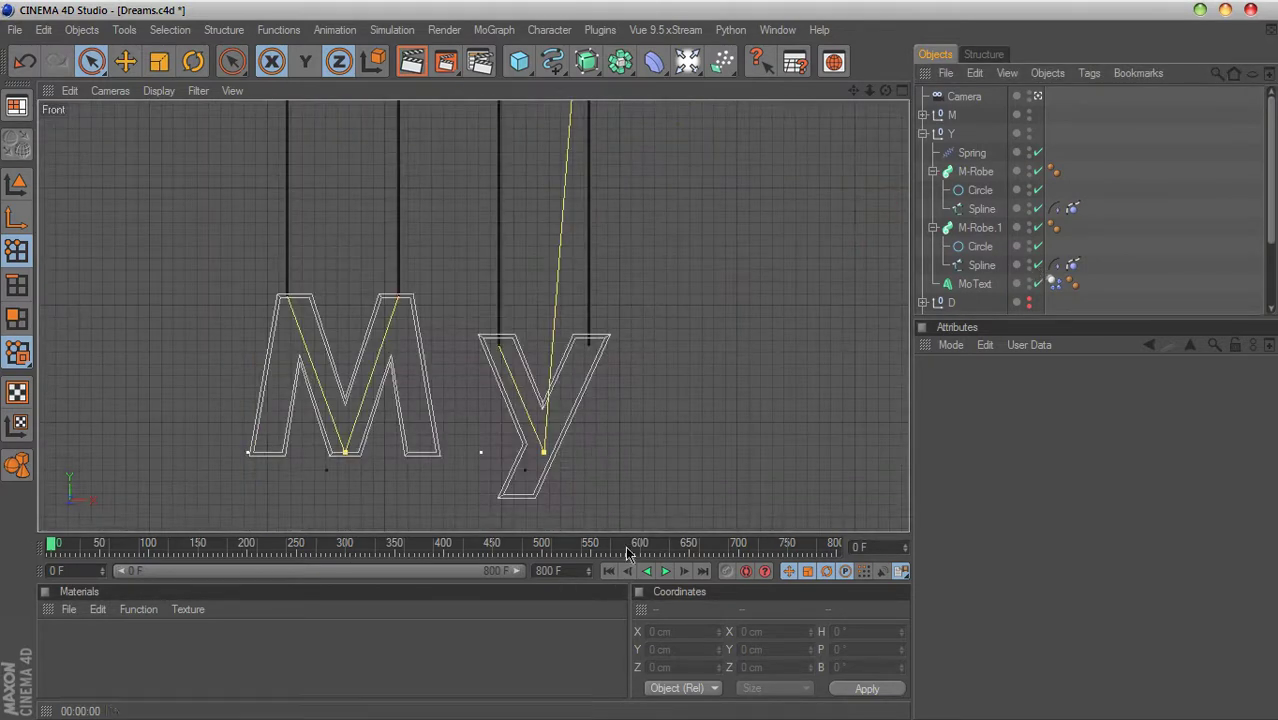
left_click_drag(853, 90, 885, 94)
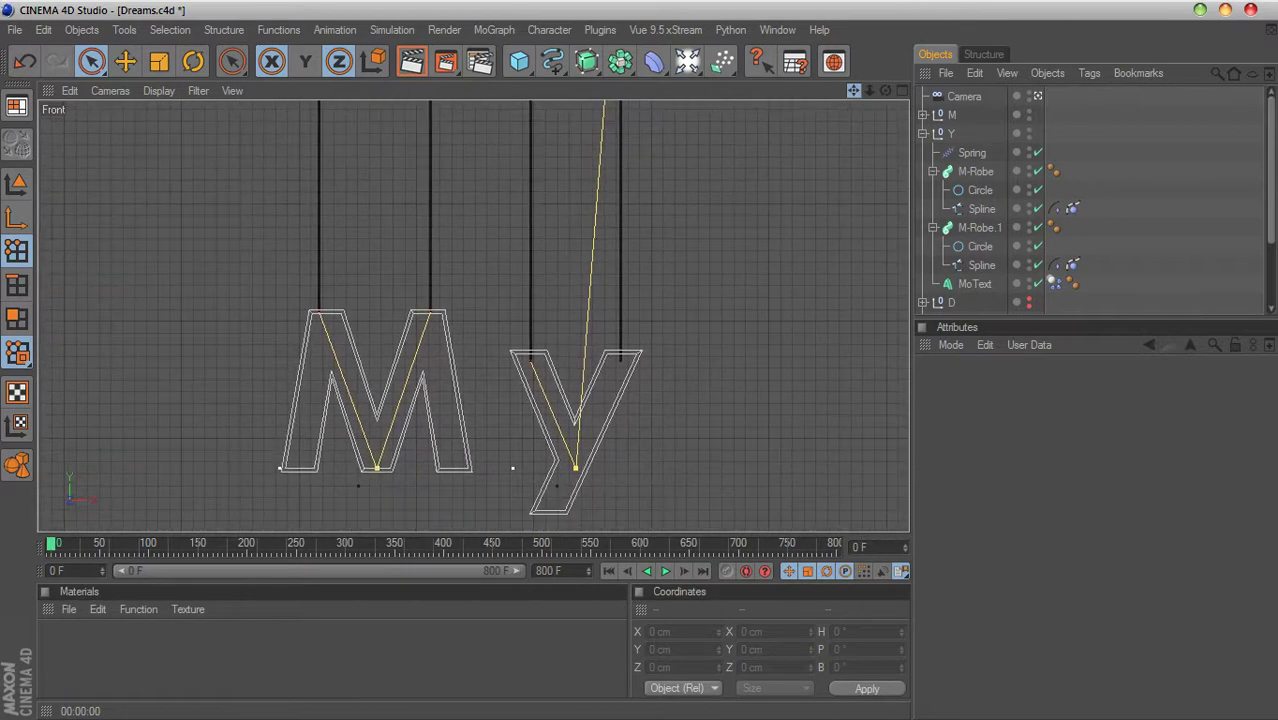
left_click(989, 267)
left_click(982, 266)
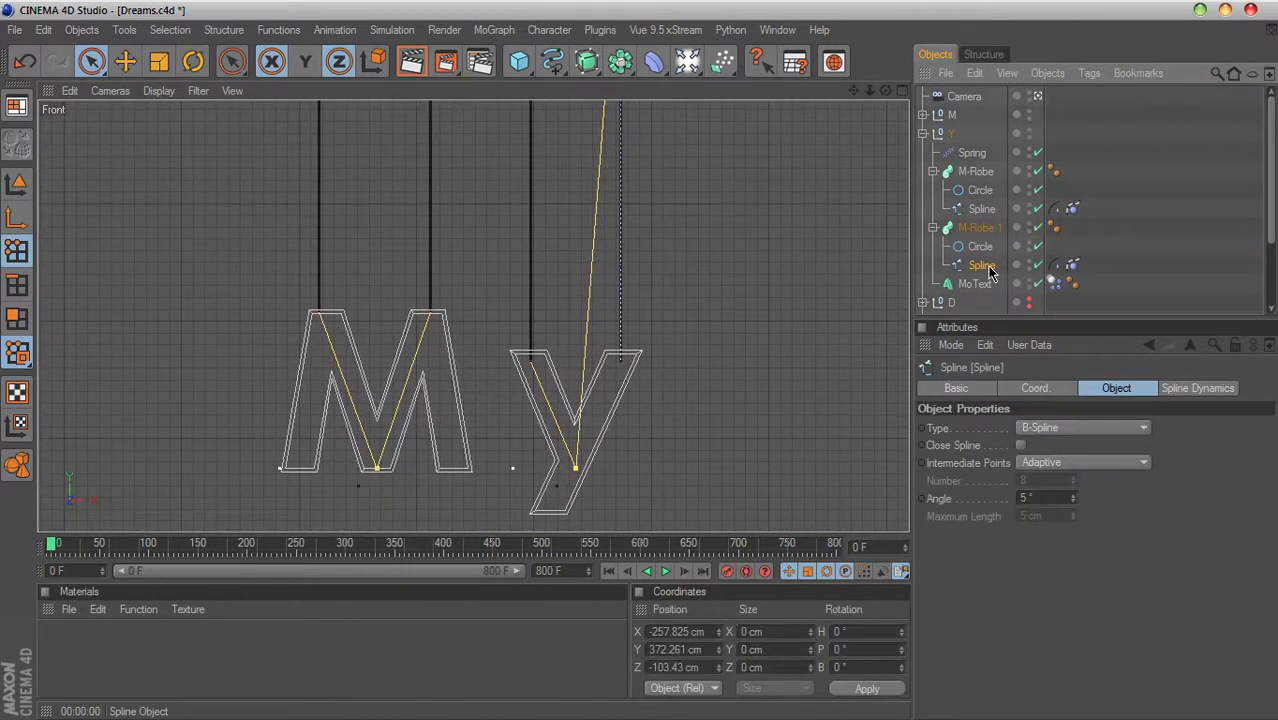
left_click(1055, 266)
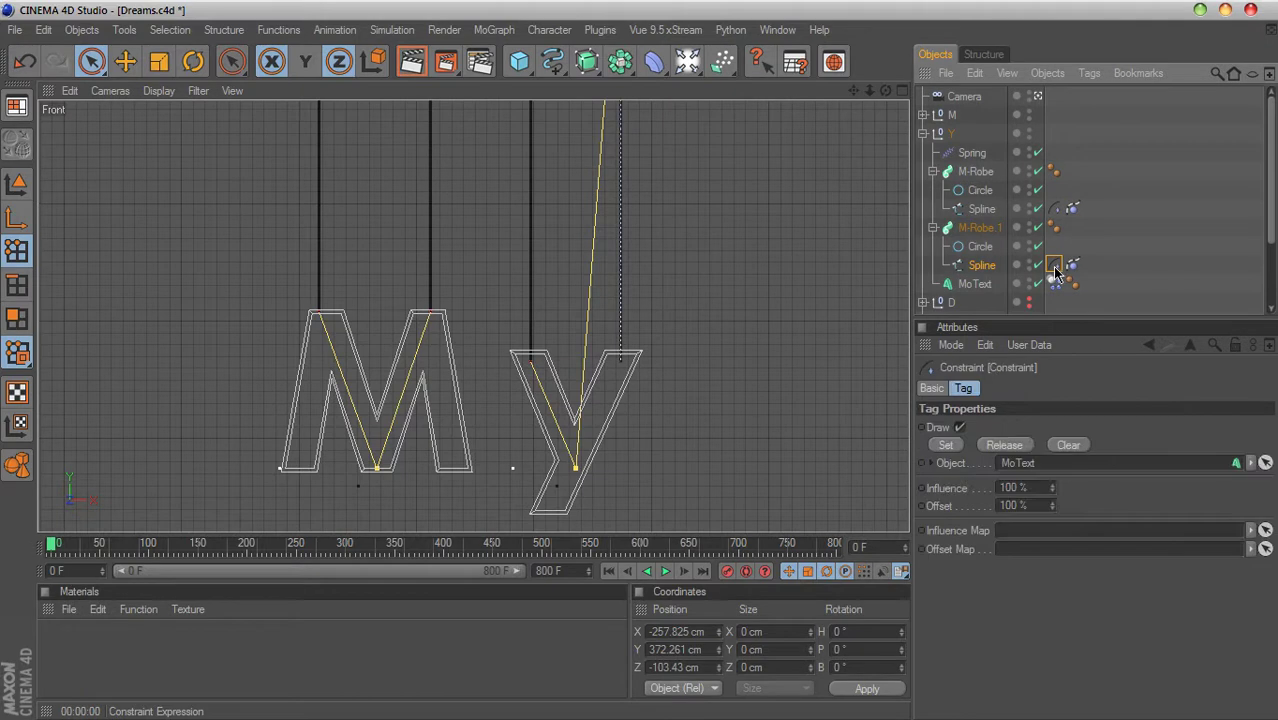
key("Delete")
left_click(1055, 267)
key("Delete")
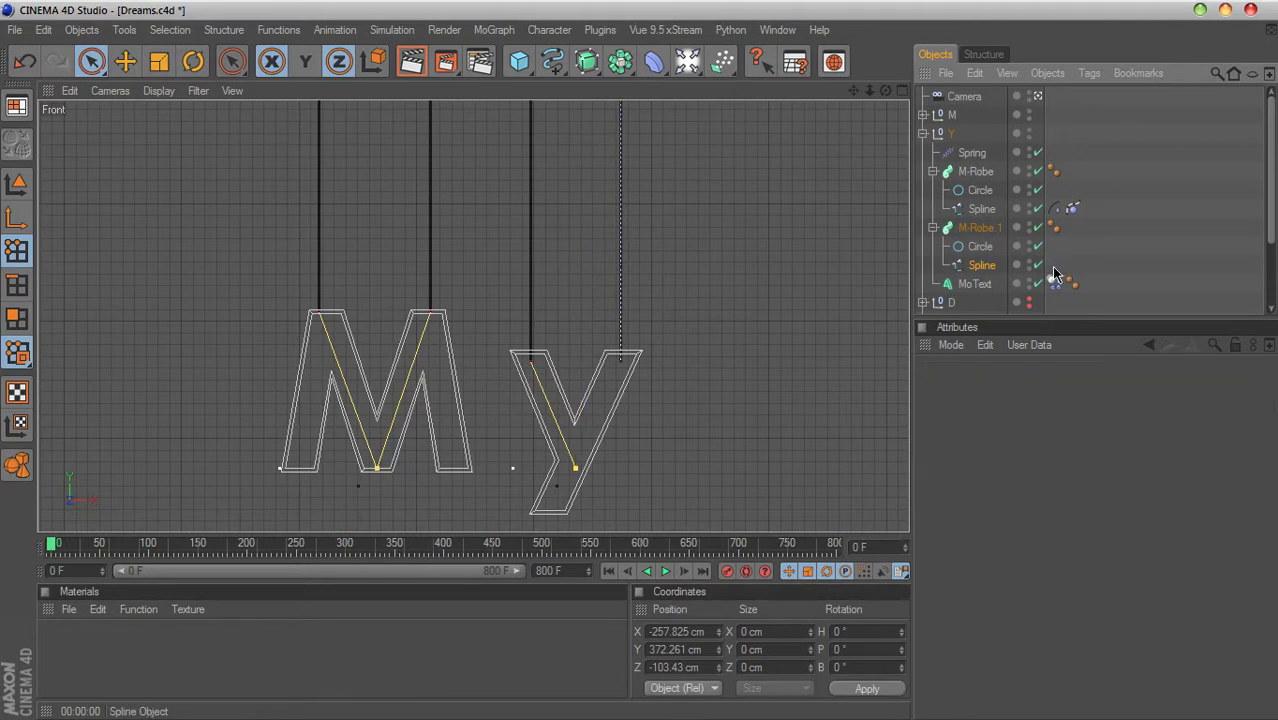
Step: Delete the Constraint and Spline Dynamics tags from the Y group's M-Robe spline
left_click_drag(854, 91, 868, 349)
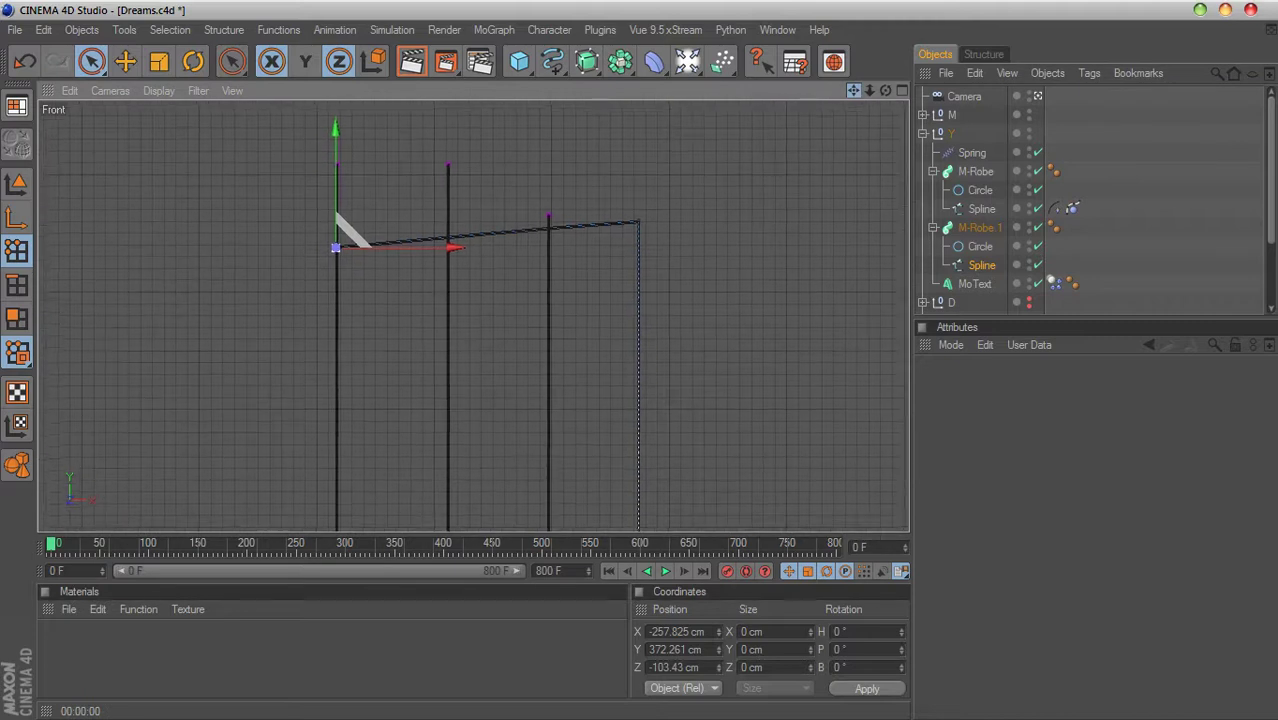
left_click(1058, 210)
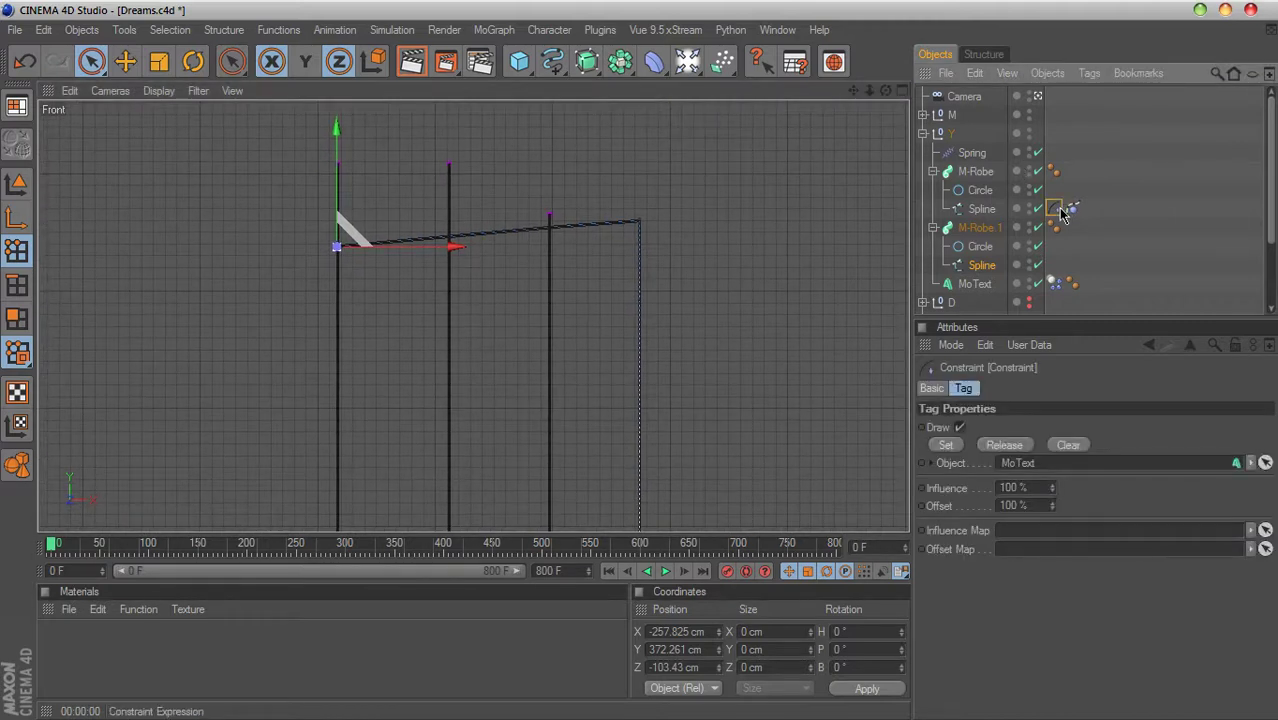
key("Delete")
left_click(1055, 210)
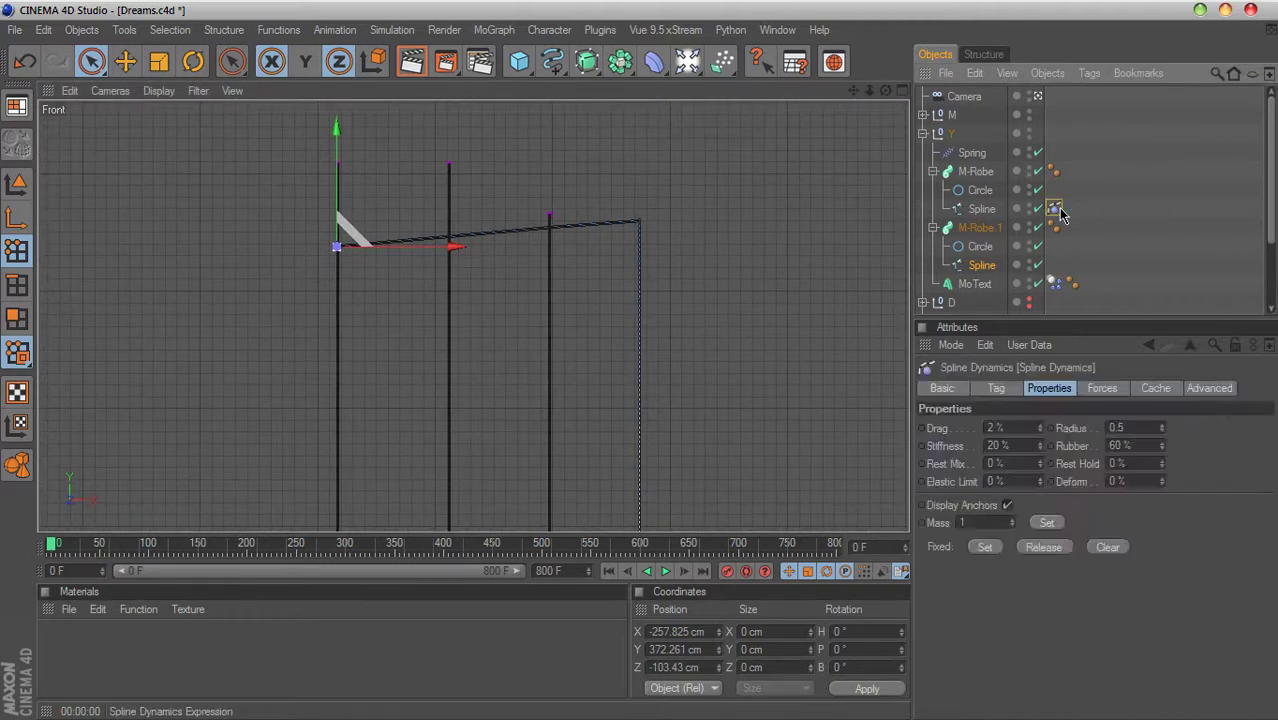
key("Delete")
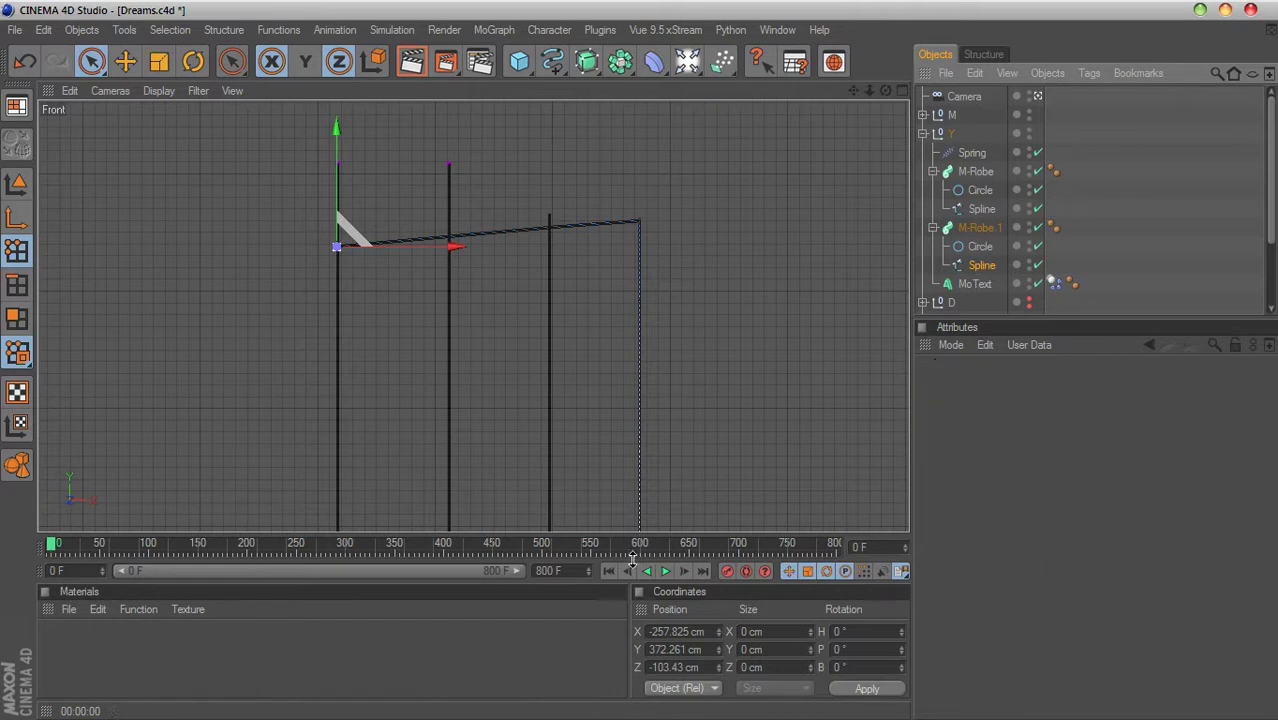
Step: Play the animation with the Y ropes' tags removed and return to the first frame
left_click(666, 574)
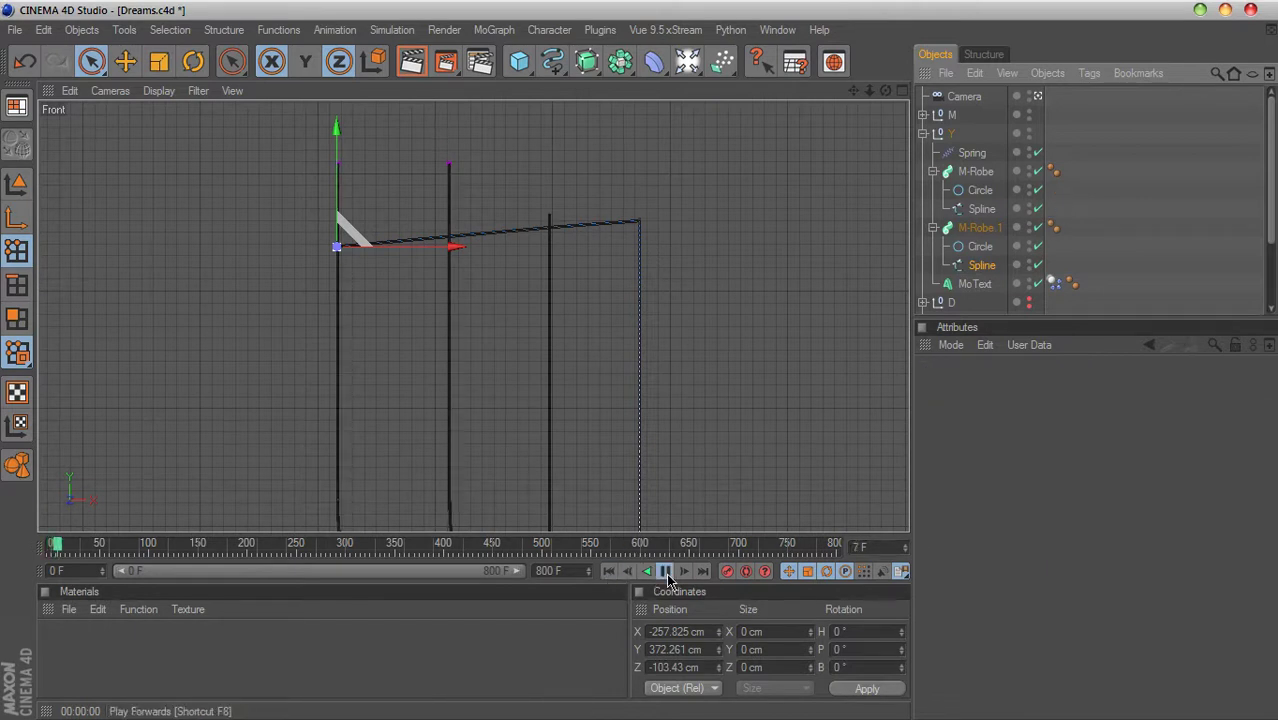
left_click(667, 575)
left_click(609, 572)
Step: Undo the changes back to the point where only the M-Robe spline of the Y group is constrained to MoText
key("ctrl+z")
key("ctrl+z")
key("ctrl+z")
key("ctrl+z")
key("ctrl+z")
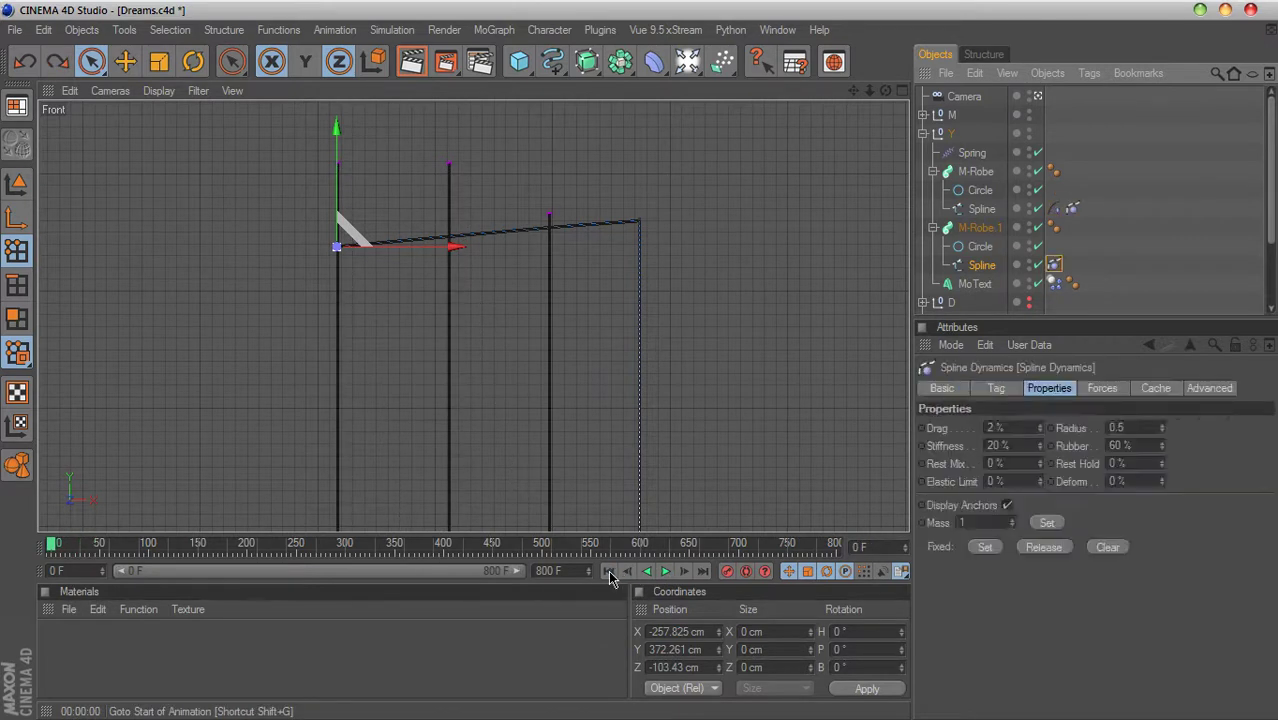
key("ctrl+z")
key("ctrl+z")
key("ctrl+z")
key("ctrl+z")
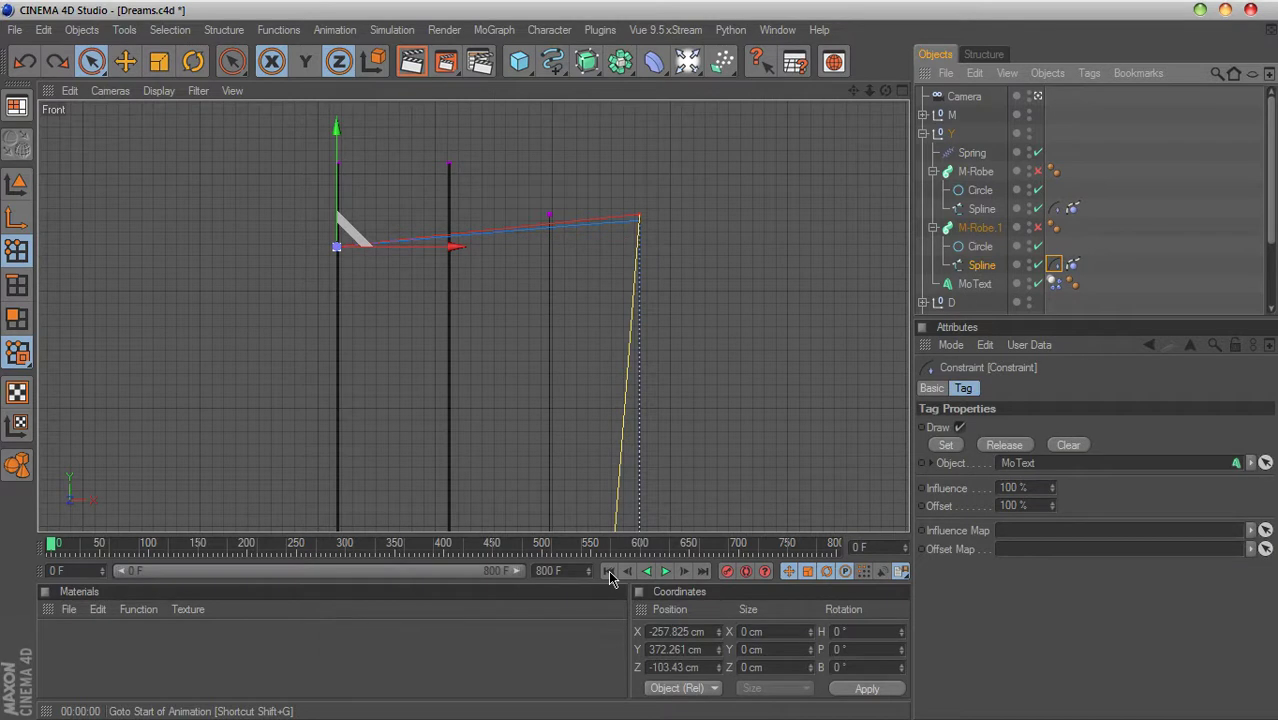
key("ctrl+z")
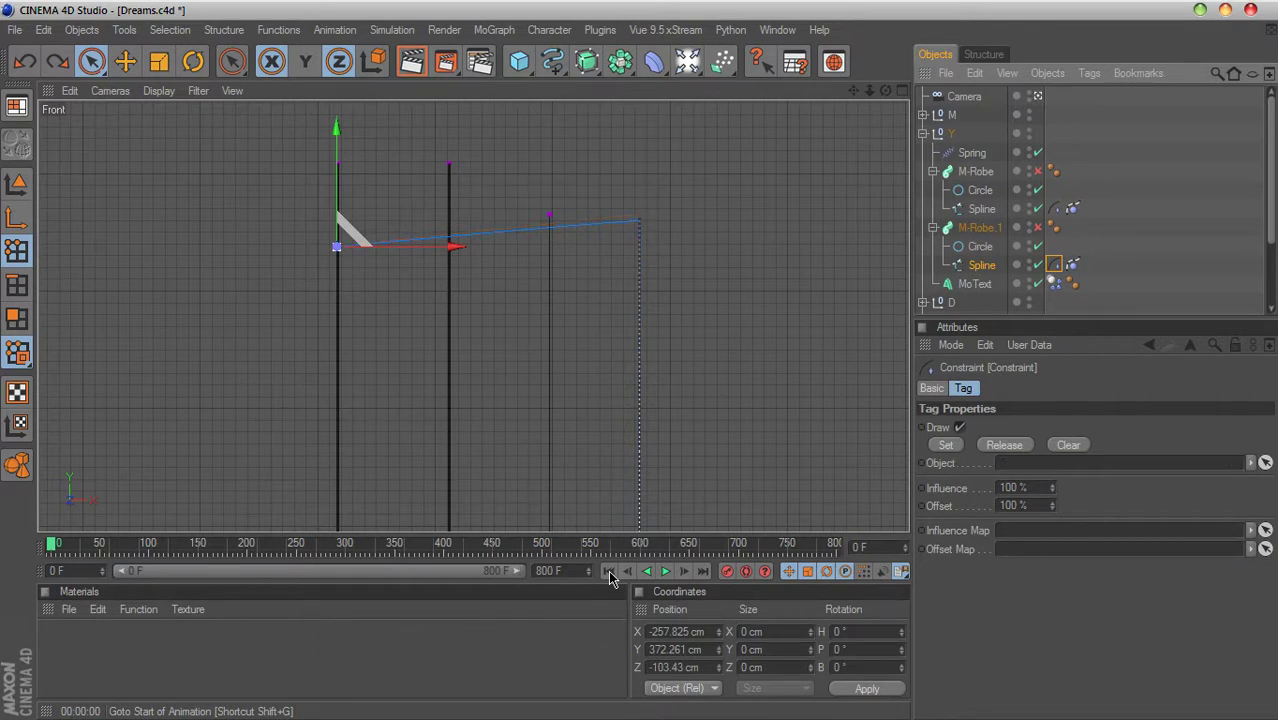
key("ctrl+y")
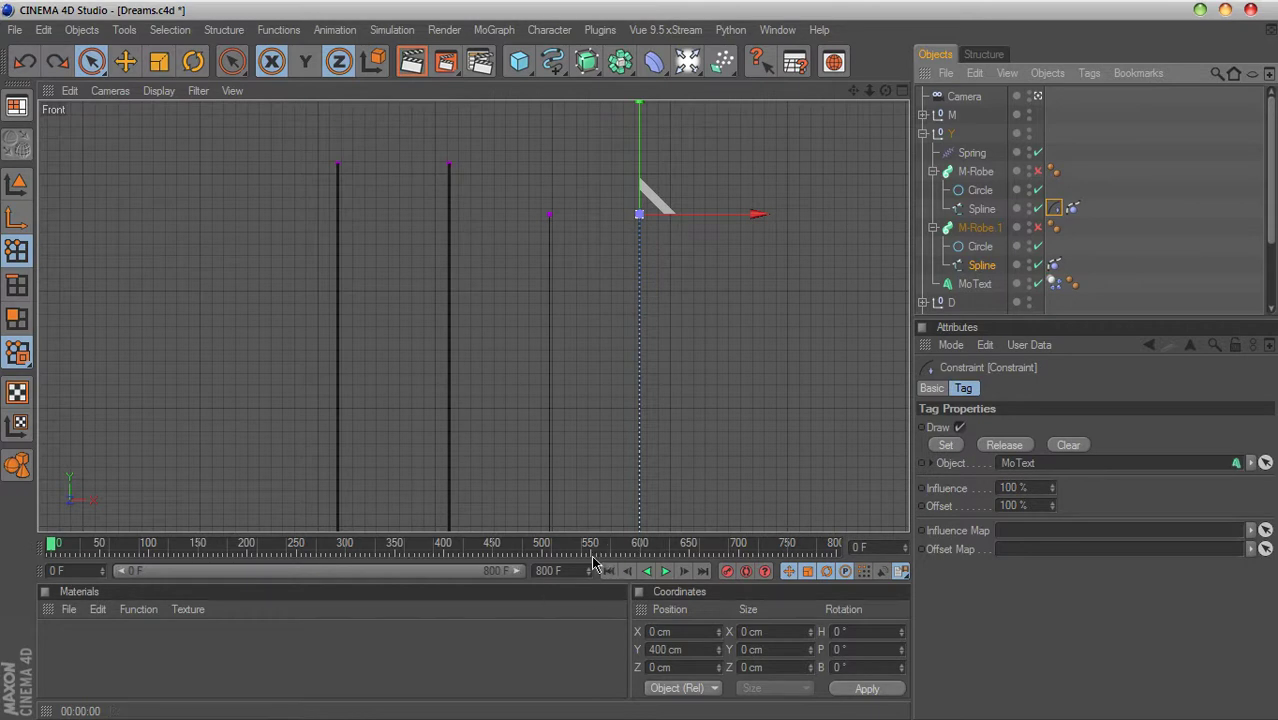
Step: Play the animation in the Front view with nothing selected, stop it and return to the first frame
left_click(1112, 256)
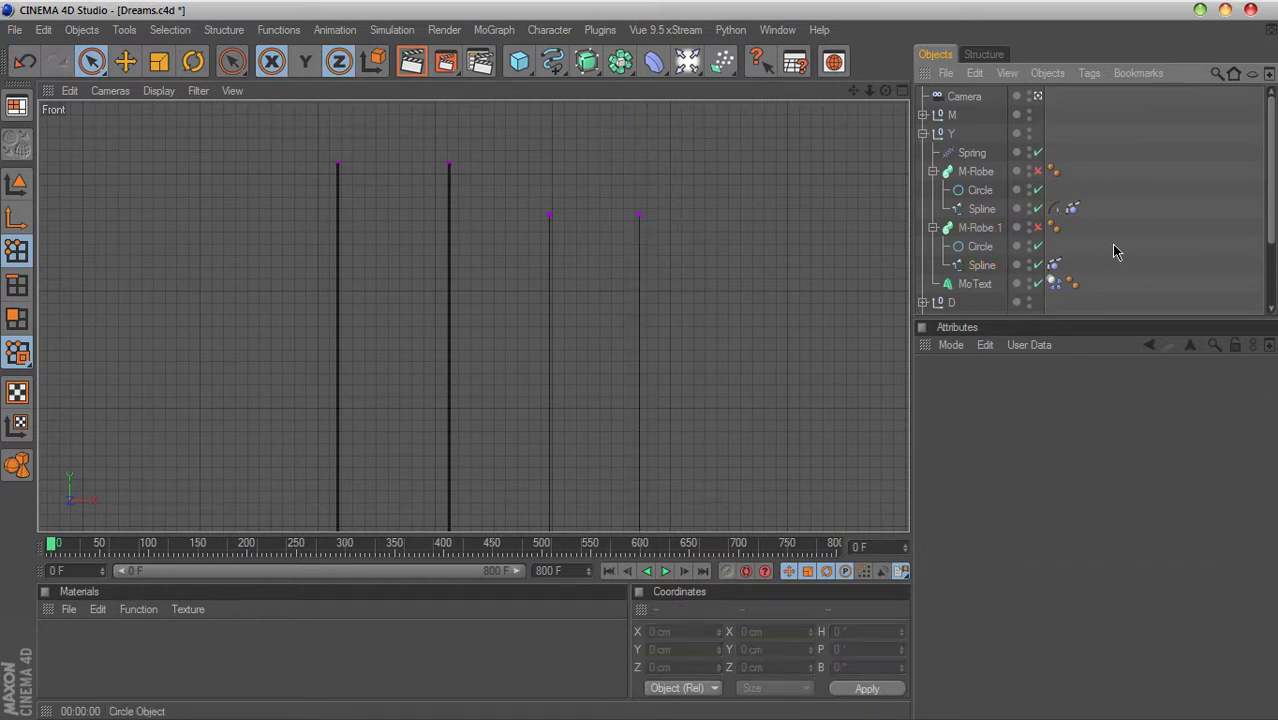
left_click_drag(853, 91, 838, 1)
left_click(665, 572)
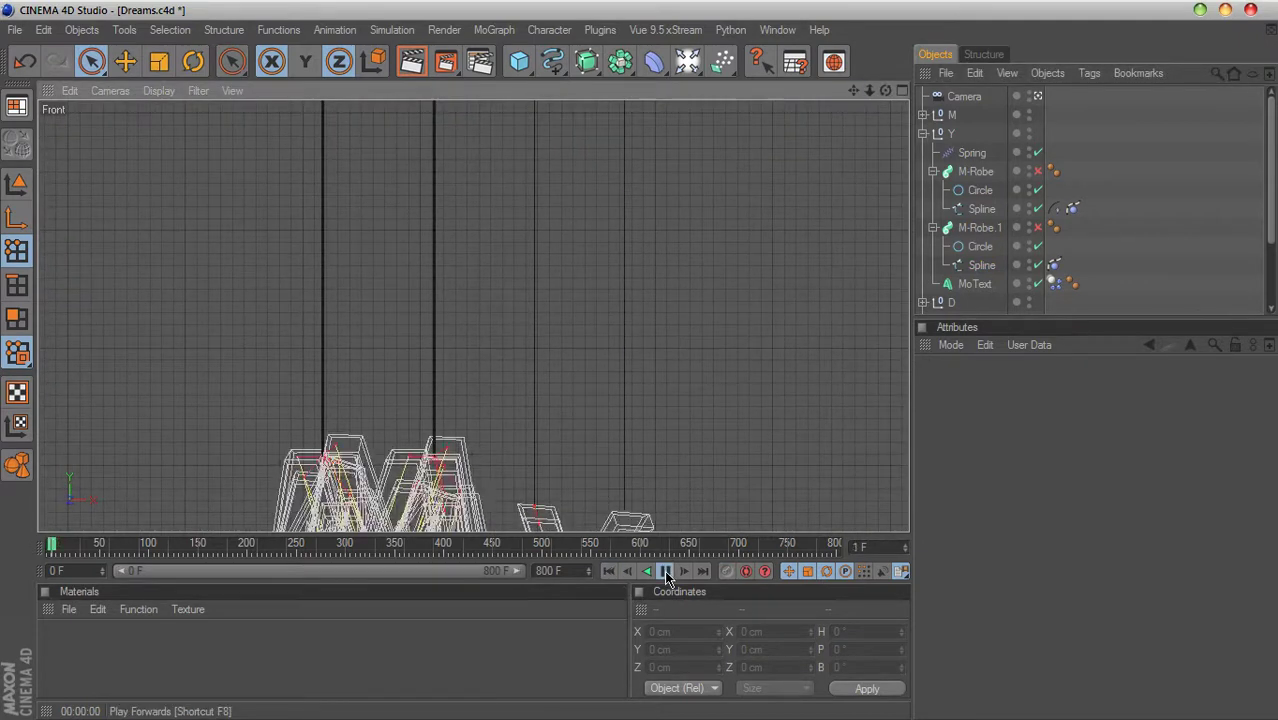
left_click(665, 571)
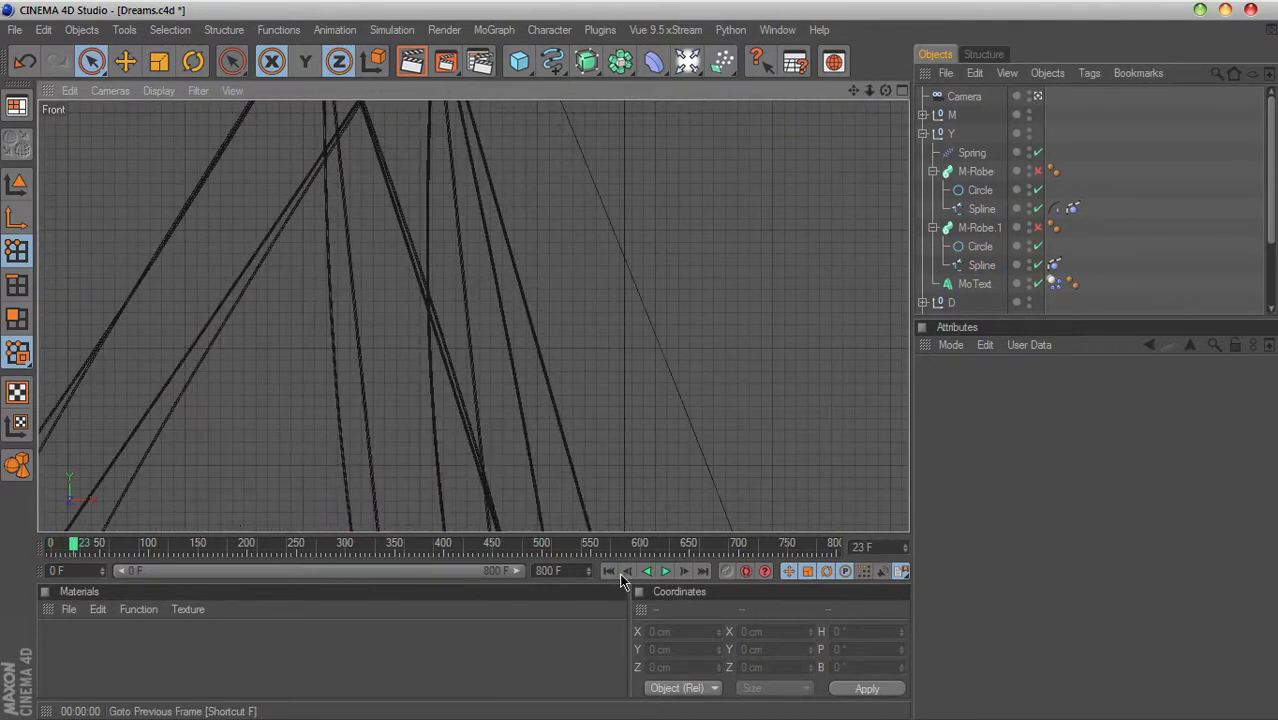
left_click(609, 571)
Step: Hide the D, R, e, a, m and s groups in both the editor and the renderer
left_click(922, 133)
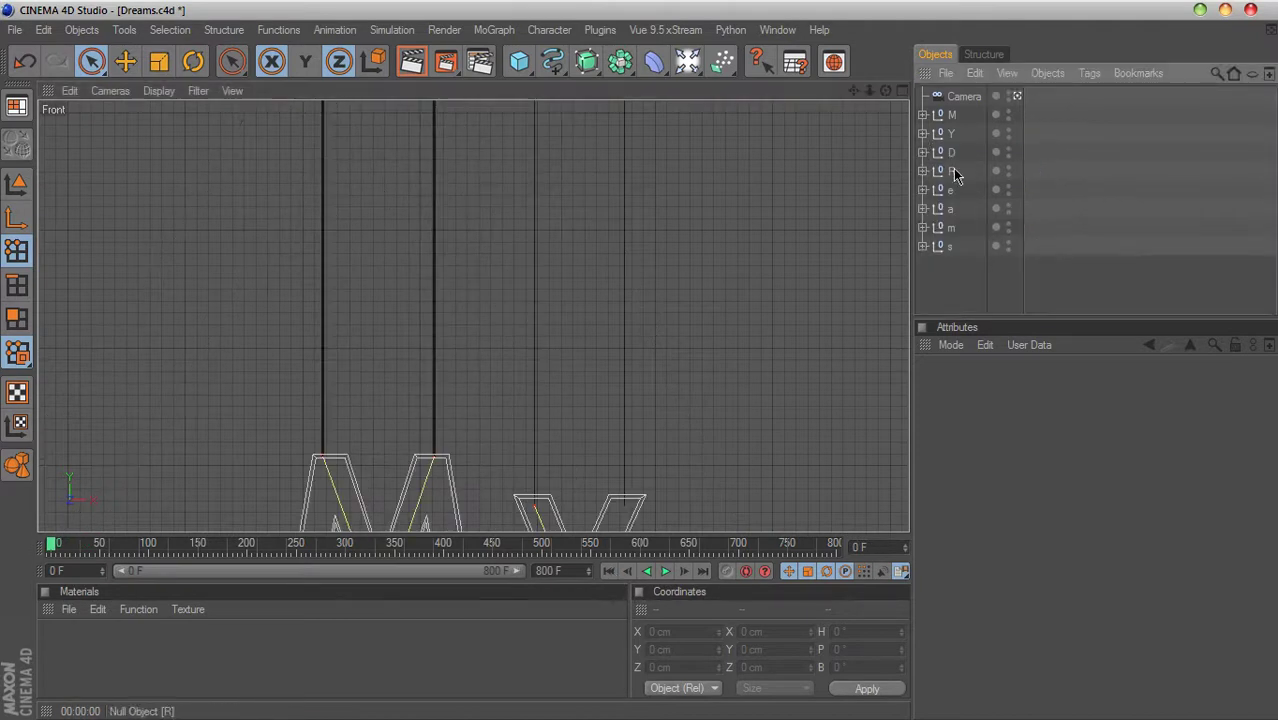
left_click_drag(1018, 225, 1008, 243)
left_click_drag(1008, 157, 1008, 250)
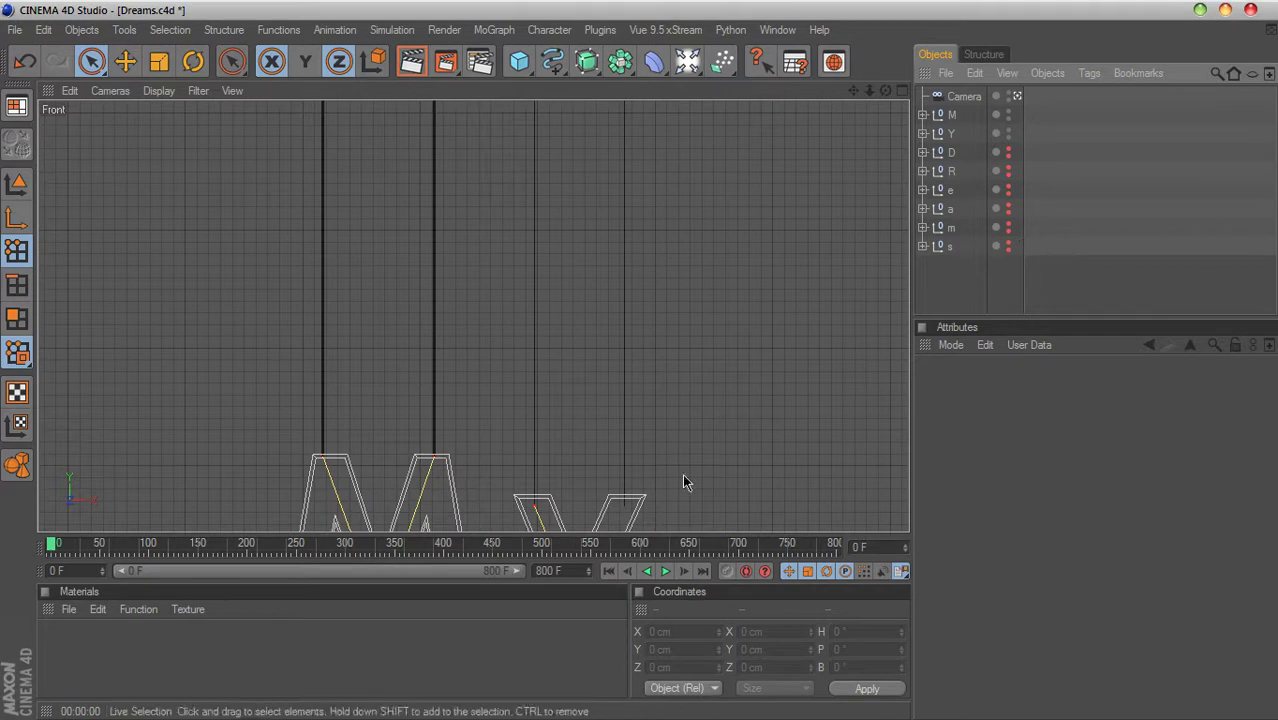
Step: Play the animation with only the M and Y groups shown and return to the first frame
left_click(666, 572)
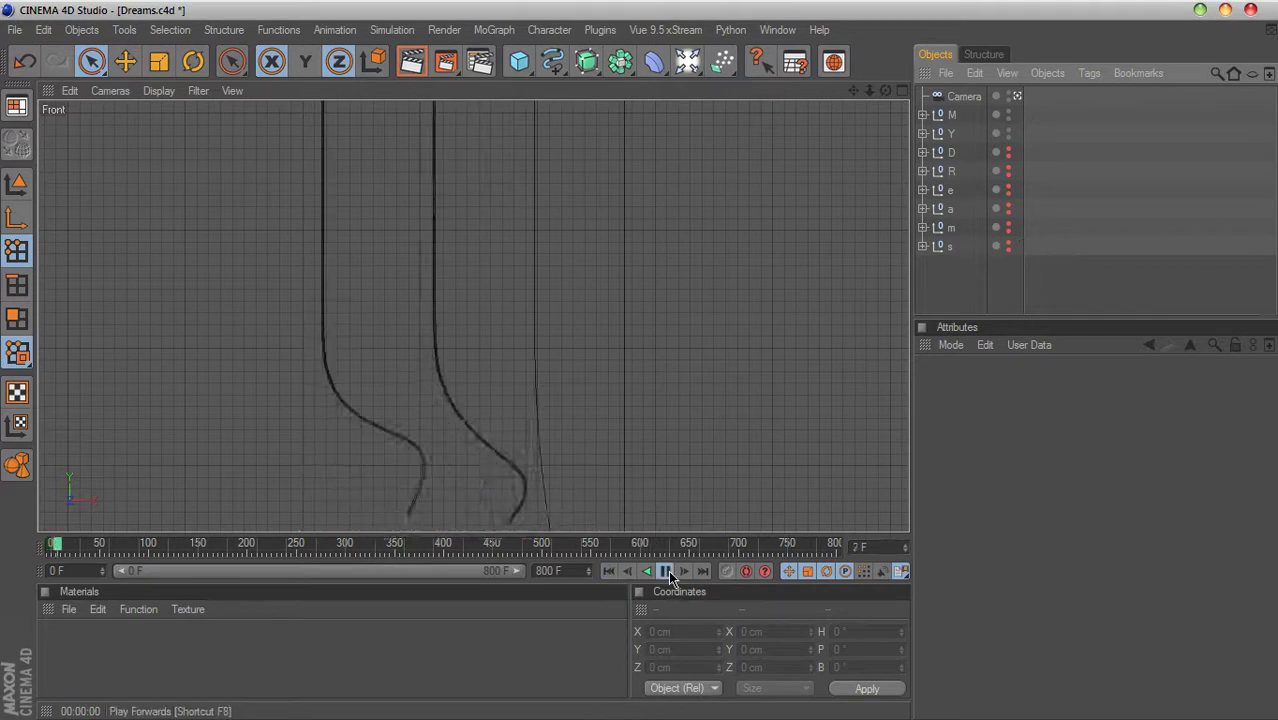
left_click(668, 572)
left_click_drag(854, 91, 702, 719)
left_click(608, 571)
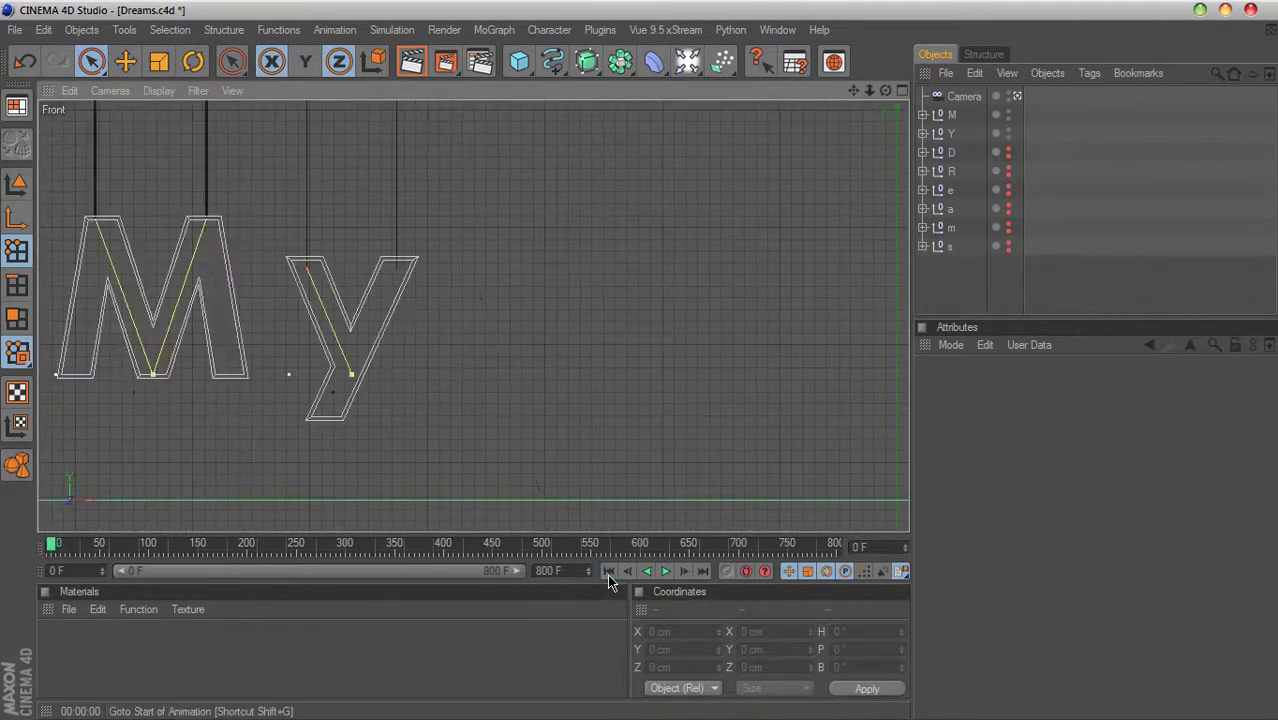
left_click_drag(853, 90, 915, 204)
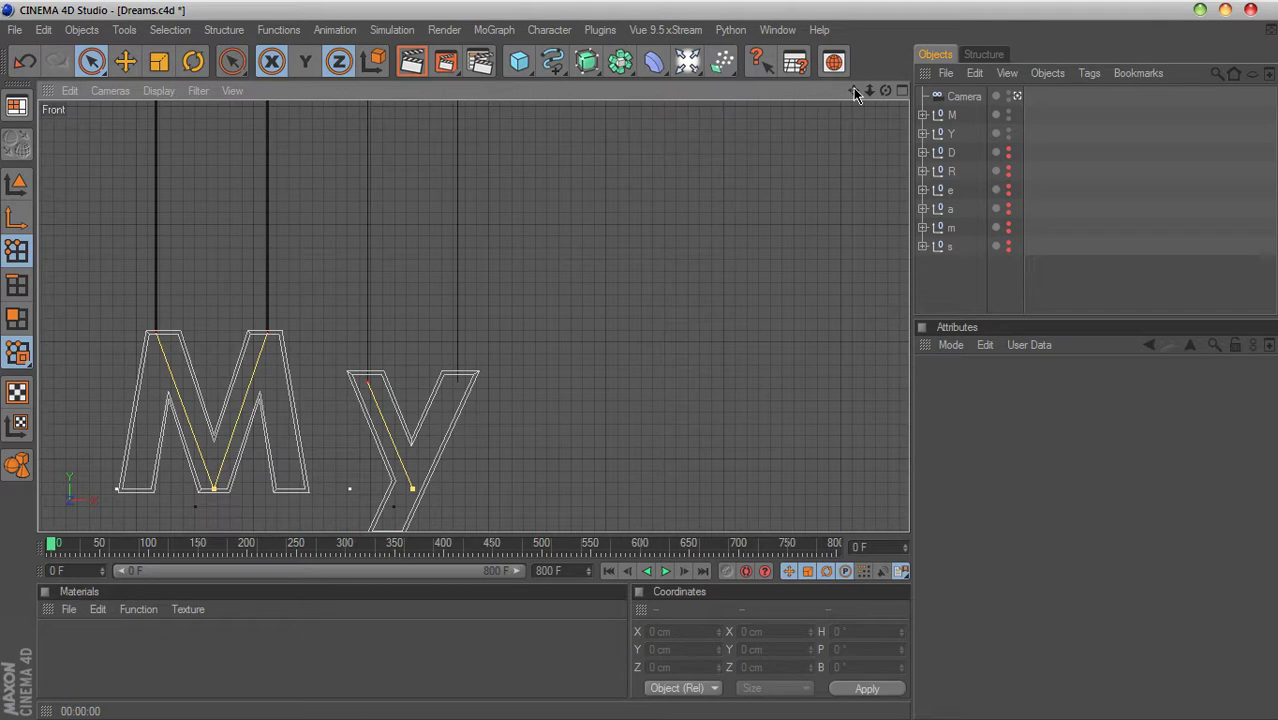
Step: Delete the Spline Dynamics tag from the spline of the Y group's M-Robe.1
left_click(922, 133)
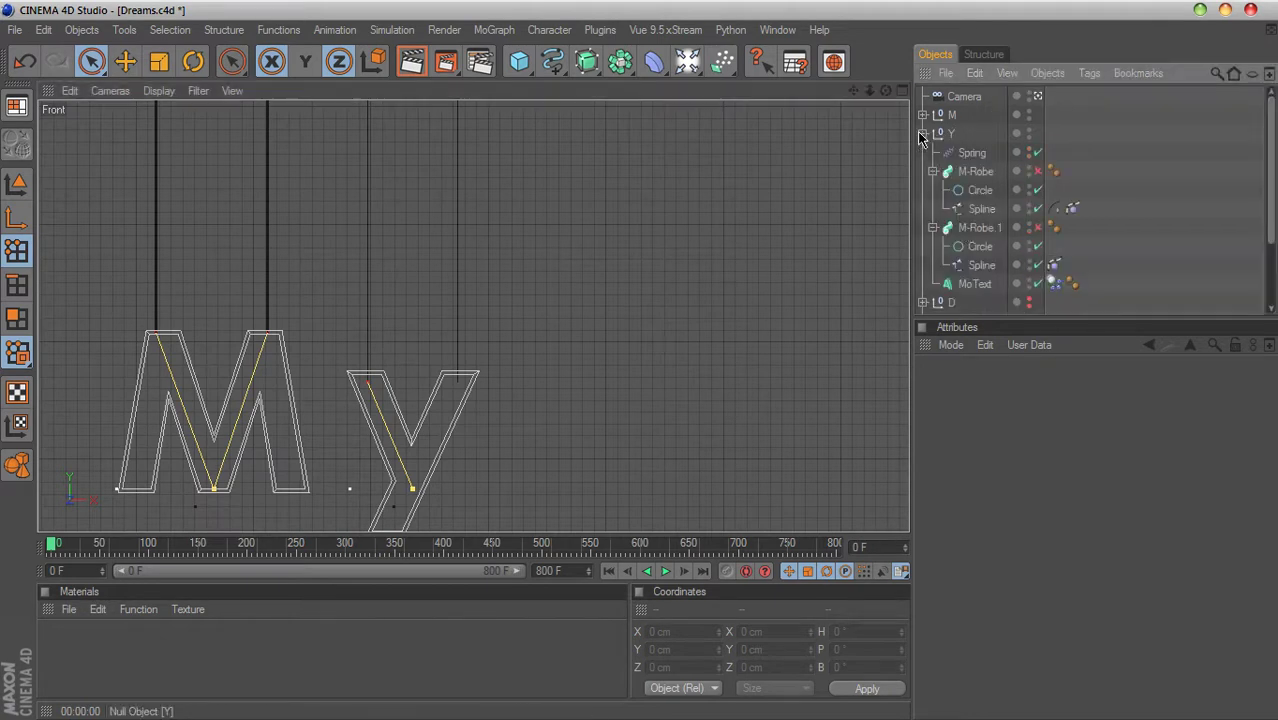
left_click(977, 247)
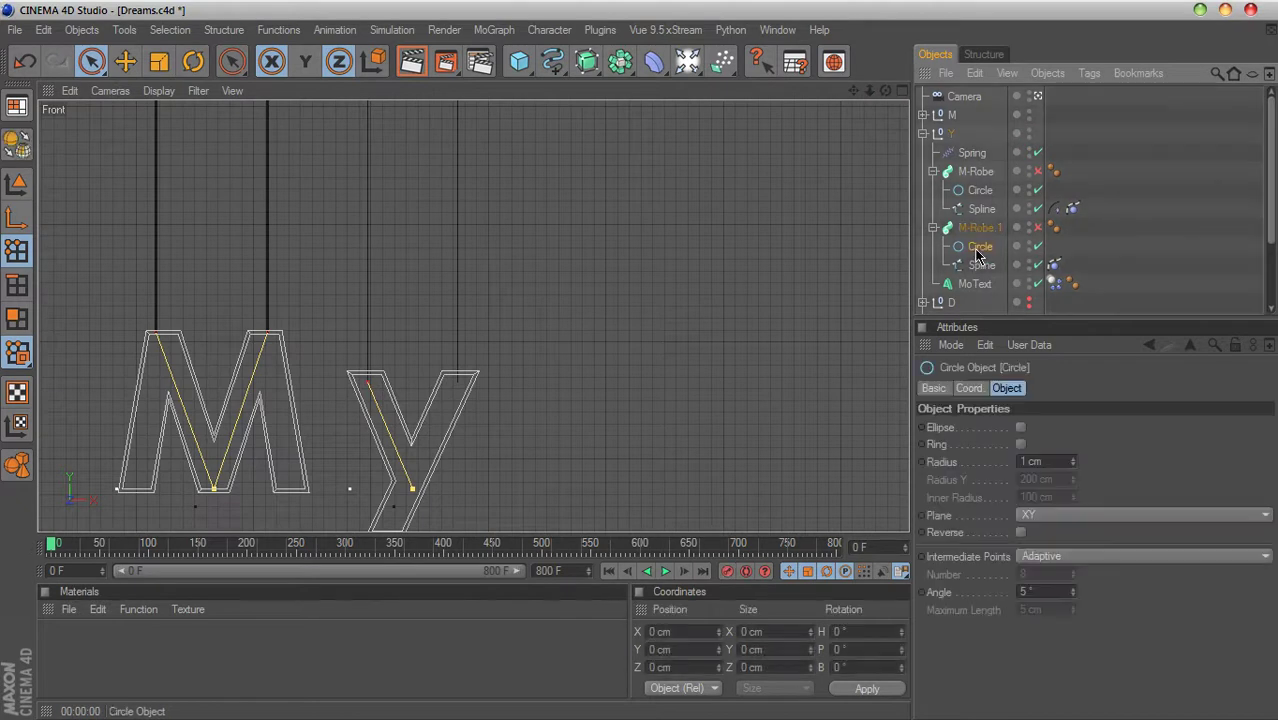
left_click(977, 266)
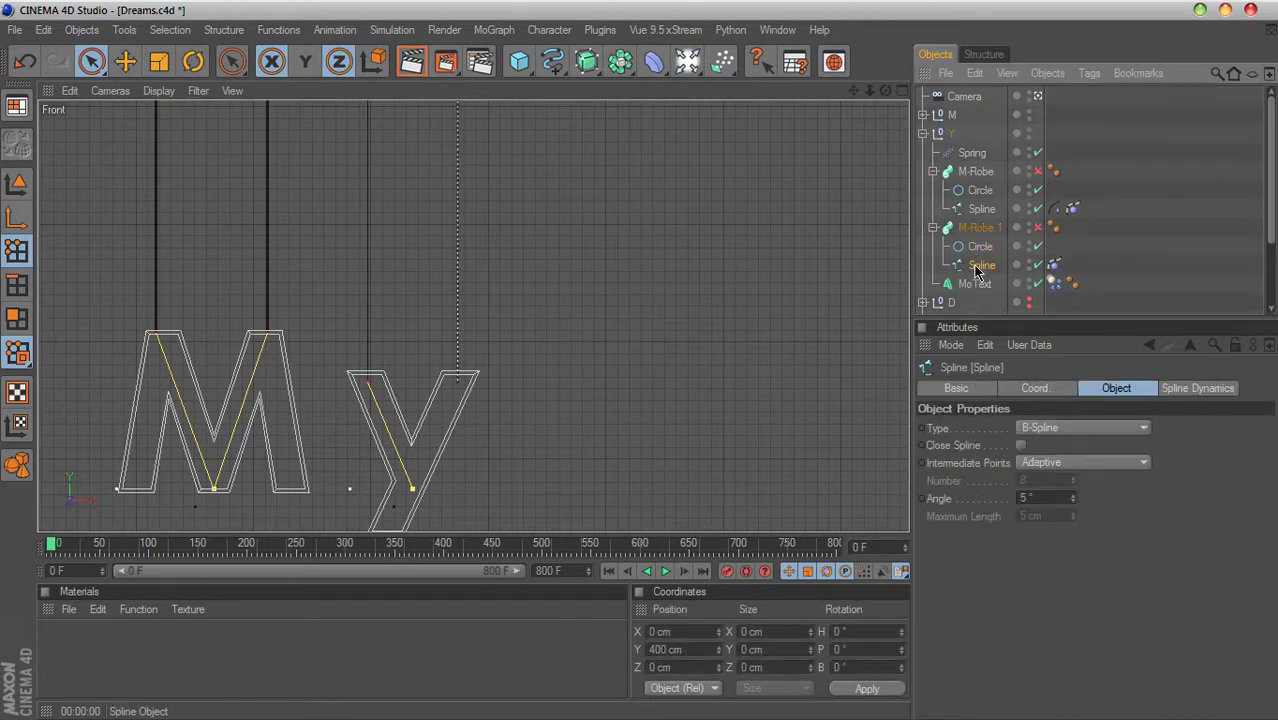
left_click(1053, 268)
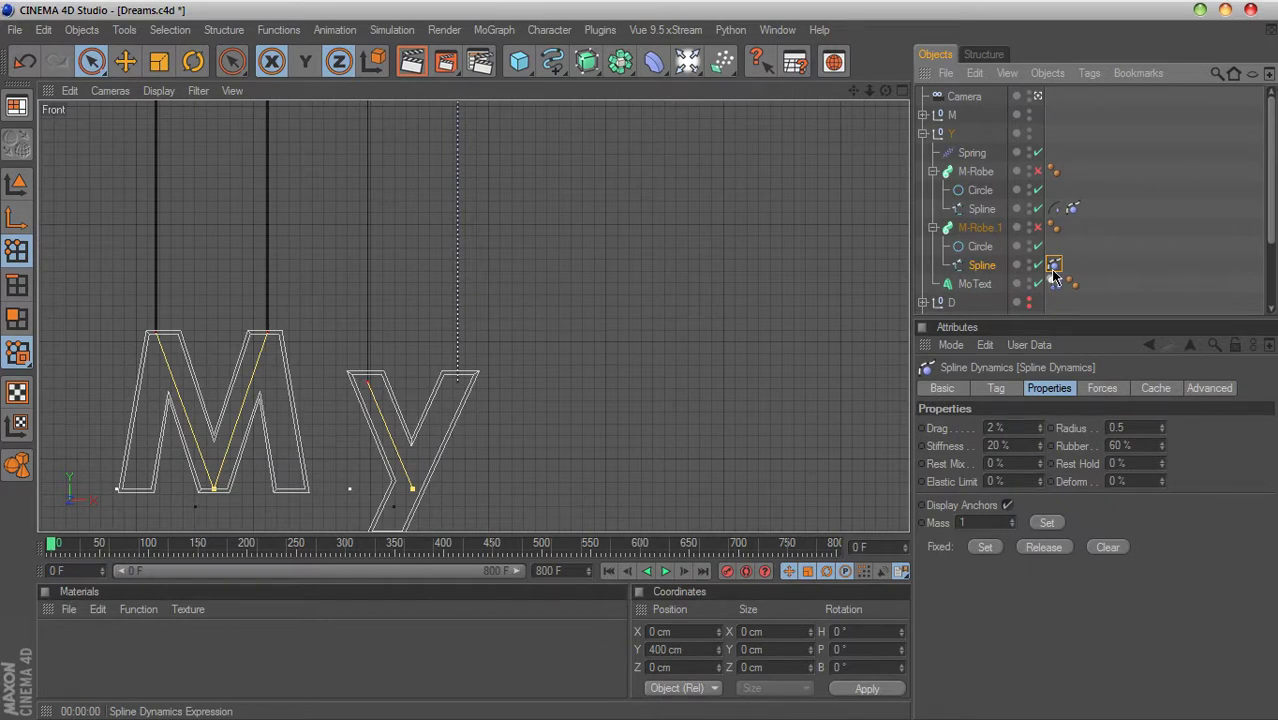
left_click_drag(853, 91, 907, 446)
left_click_drag(853, 90, 830, 5)
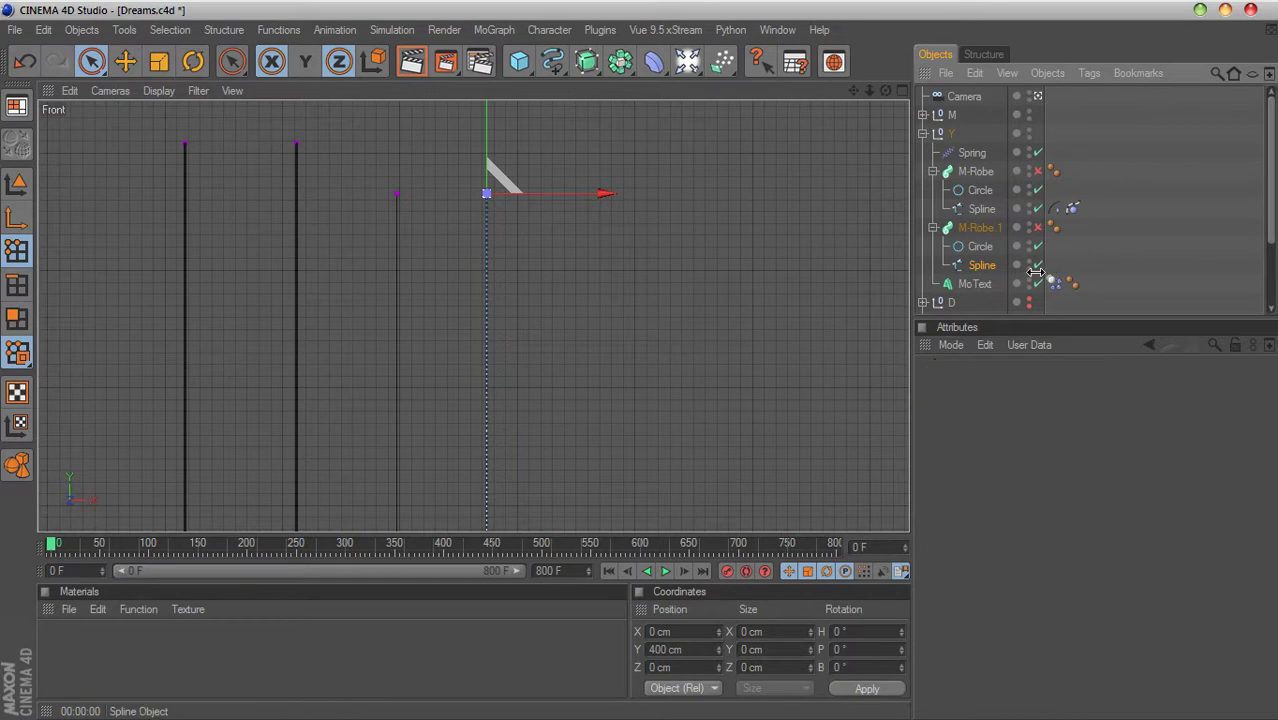
key("Delete")
Step: Add a new Spline Dynamics tag to the M-Robe.1 spline in the Y group and fix its top point
left_click(981, 268)
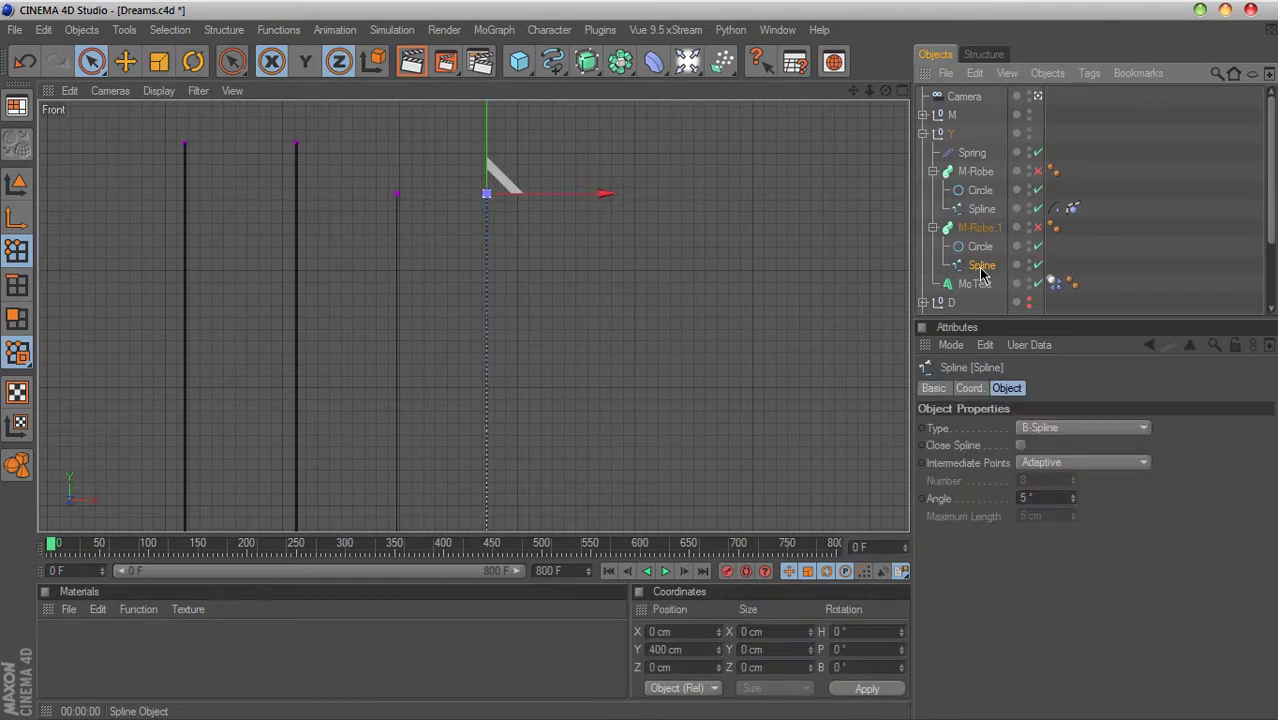
right_click(986, 276)
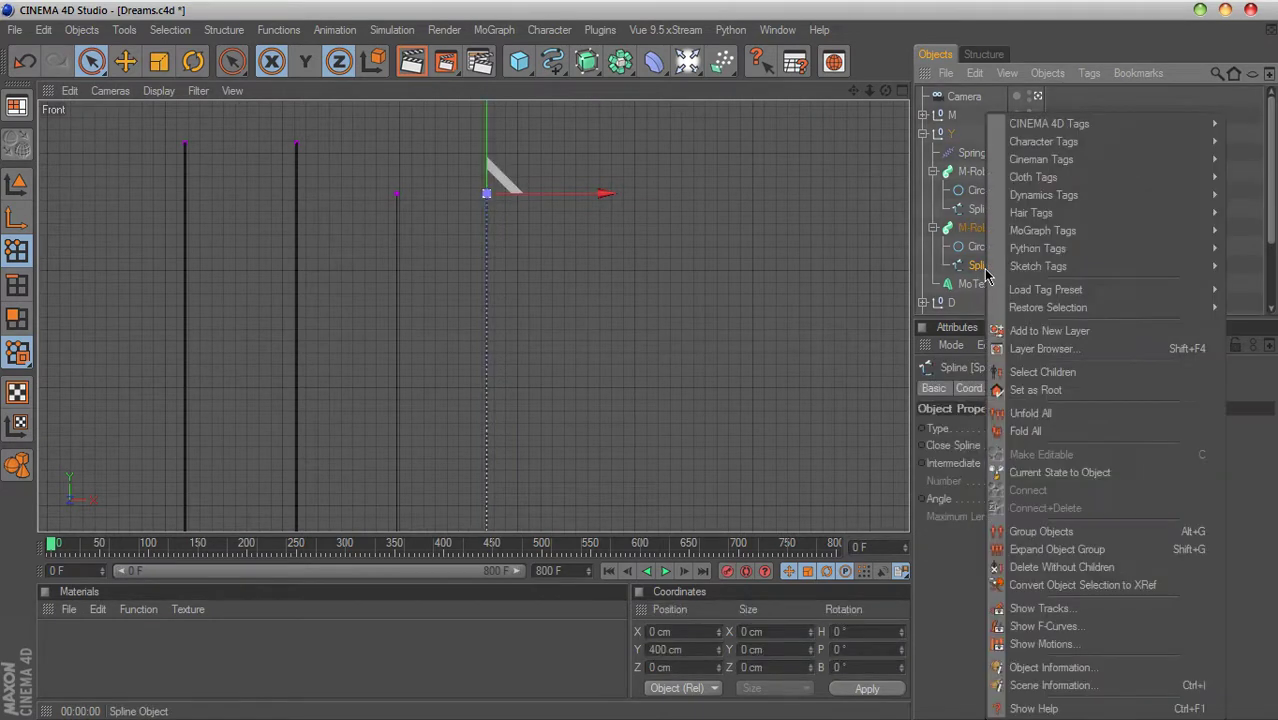
mouse_move(1024, 224)
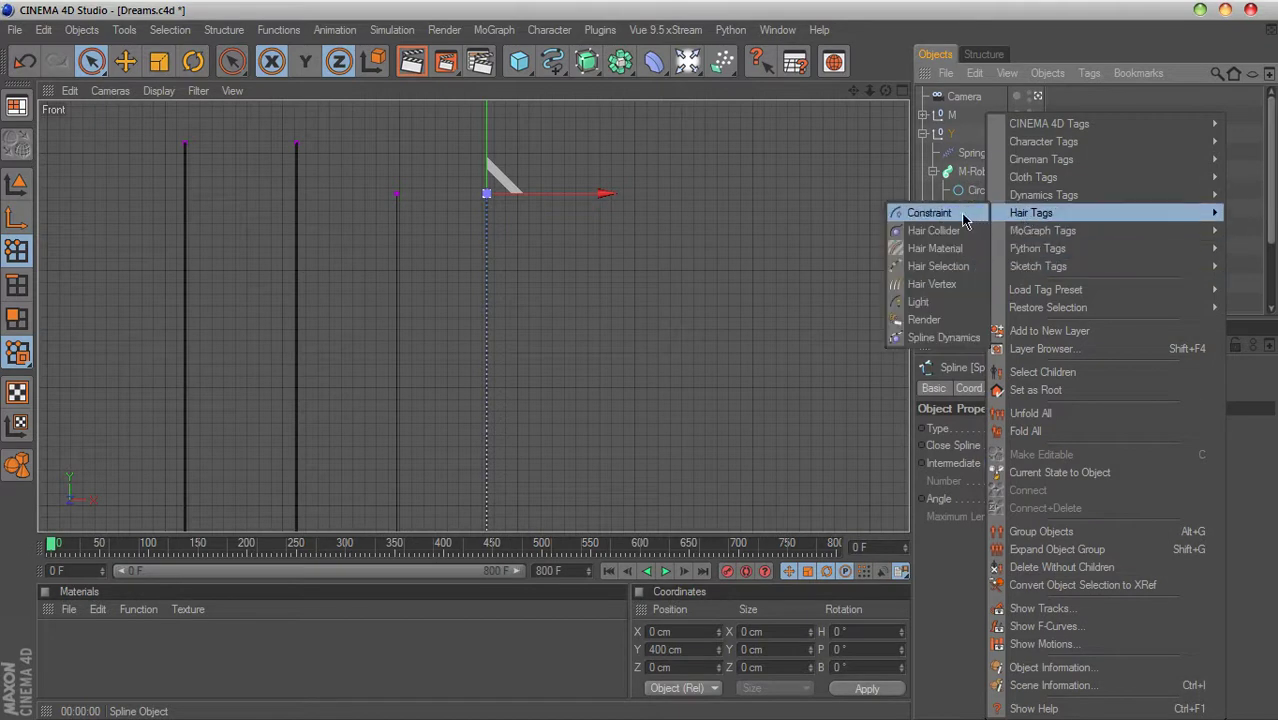
left_click(941, 338)
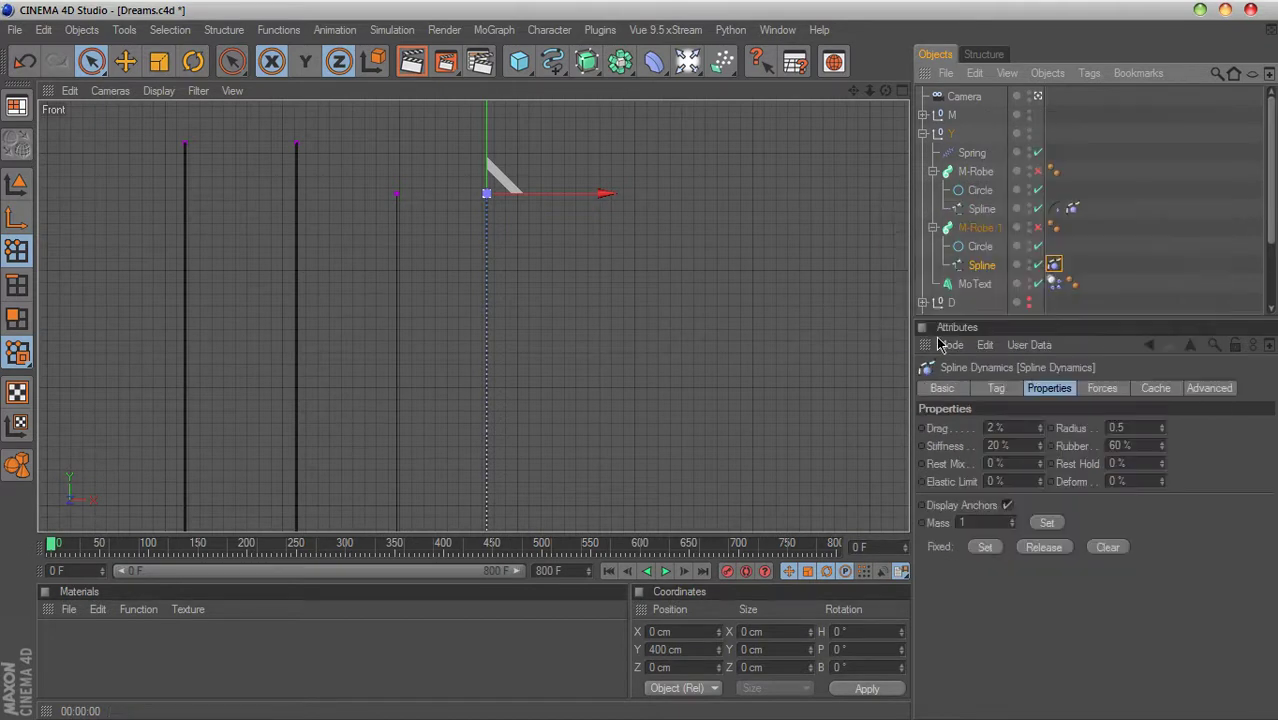
left_click_drag(870, 92, 897, 90)
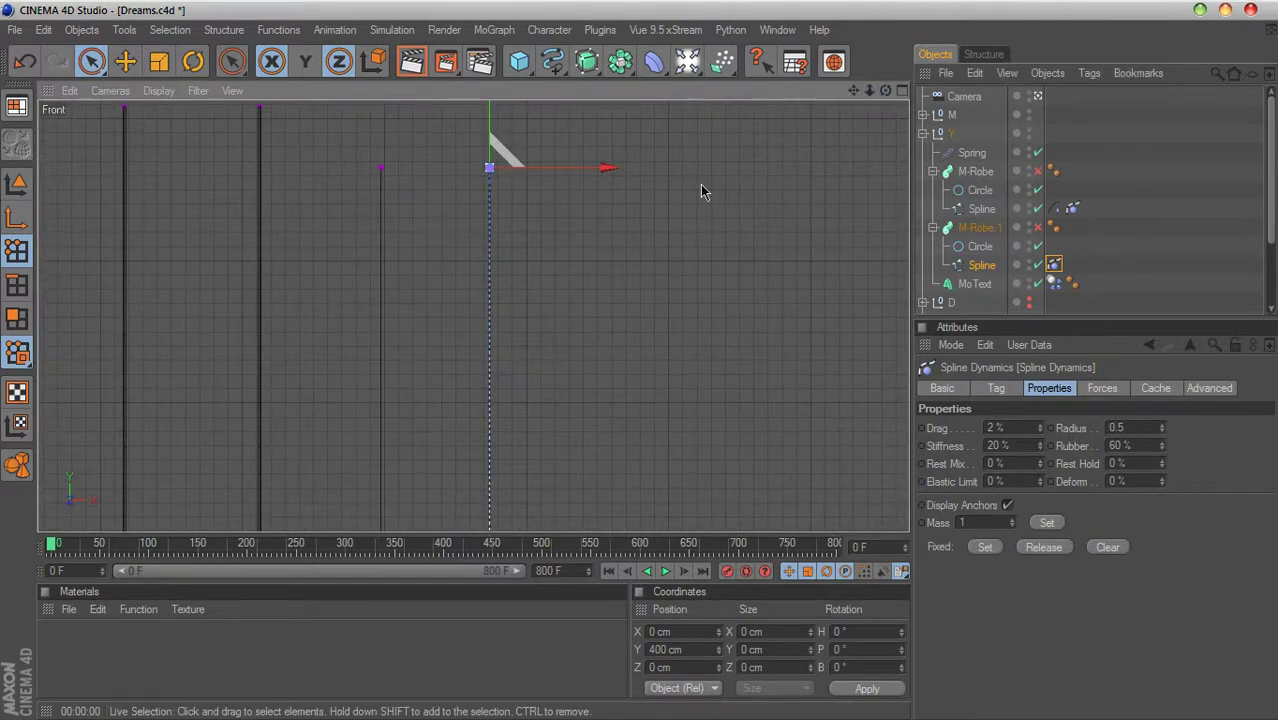
left_click(984, 548)
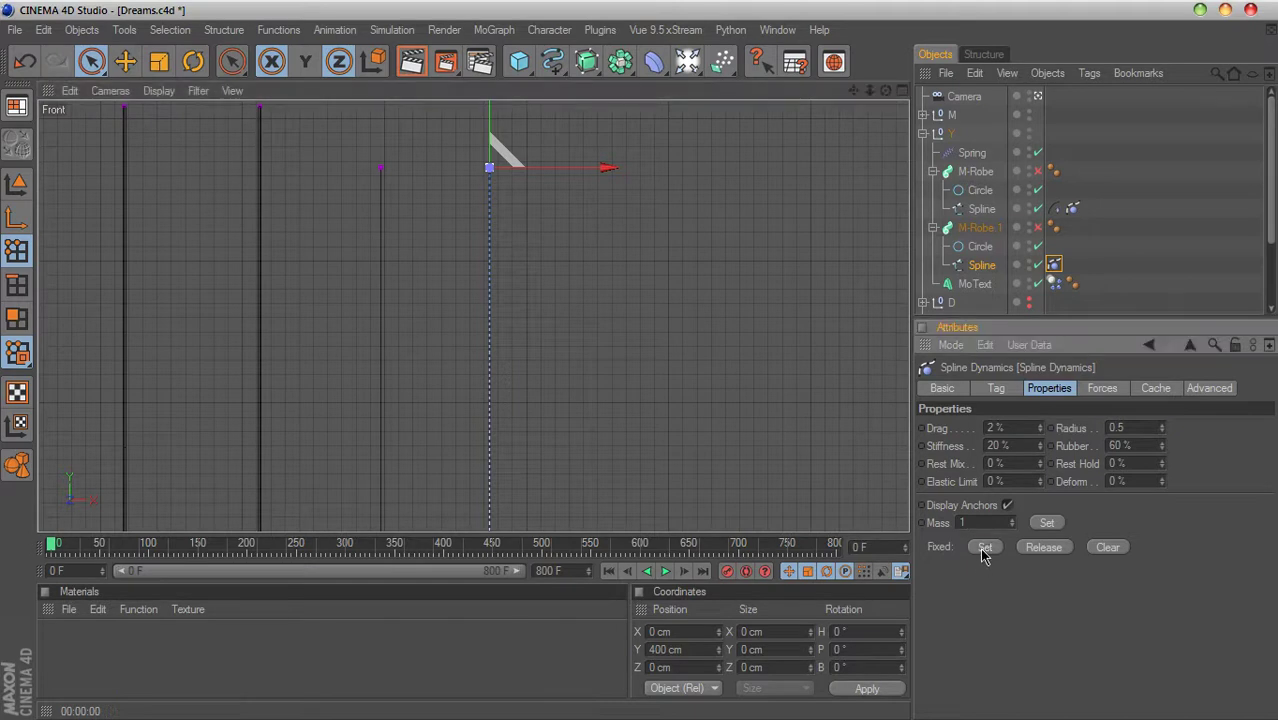
left_click(1112, 251)
left_click_drag(853, 91, 971, 1)
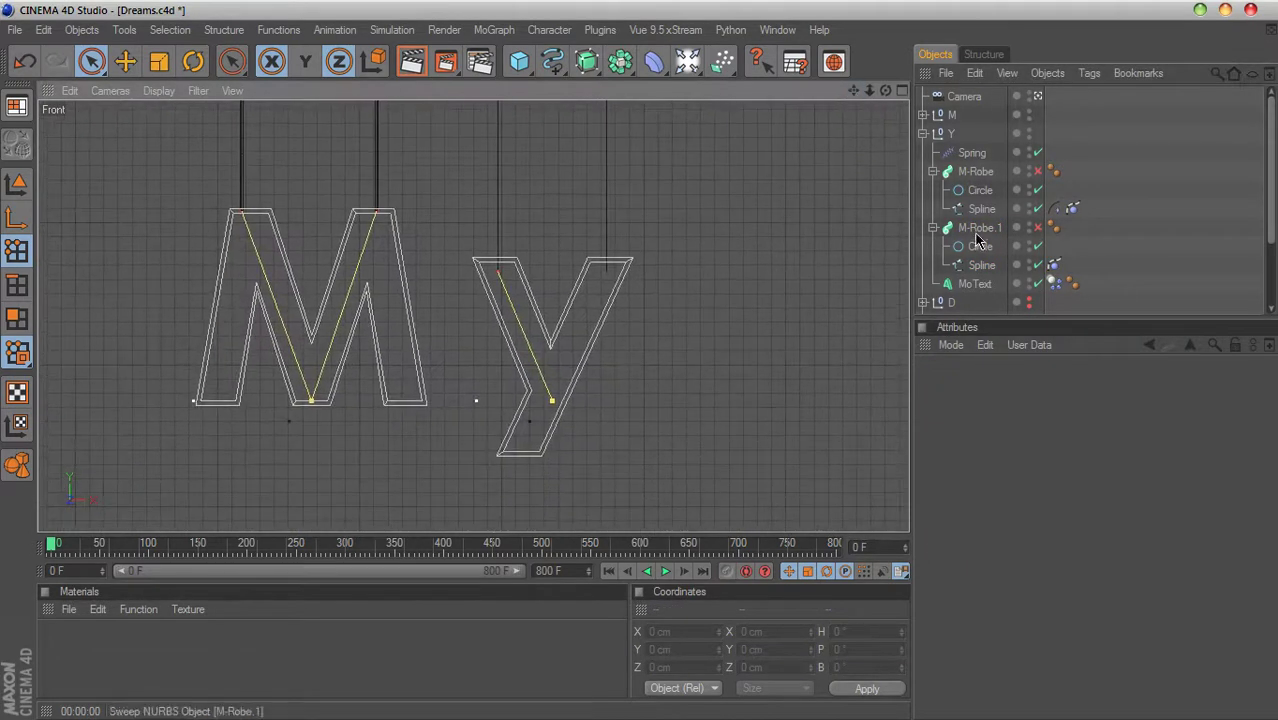
Step: Add a Constraint tag to the M-Robe.1 spline and constrain its bottom point to the Y group's MoText
left_click(981, 265)
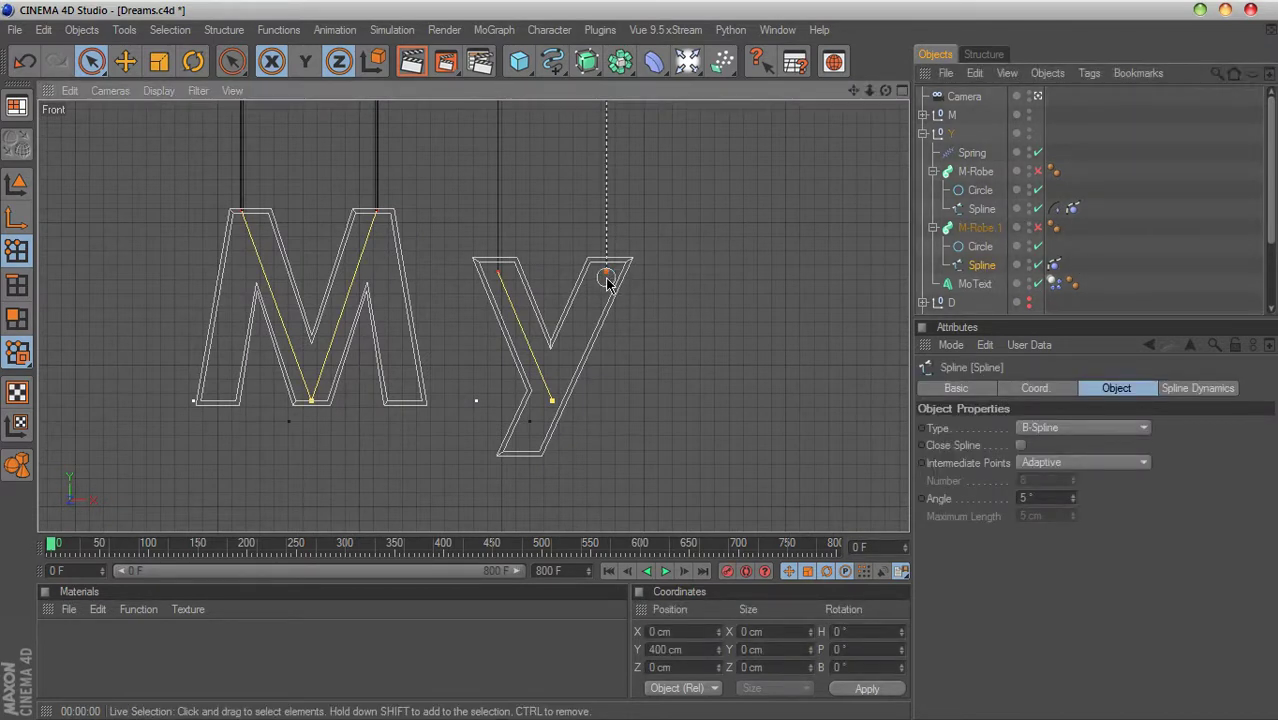
right_click(984, 274)
mouse_move(1029, 213)
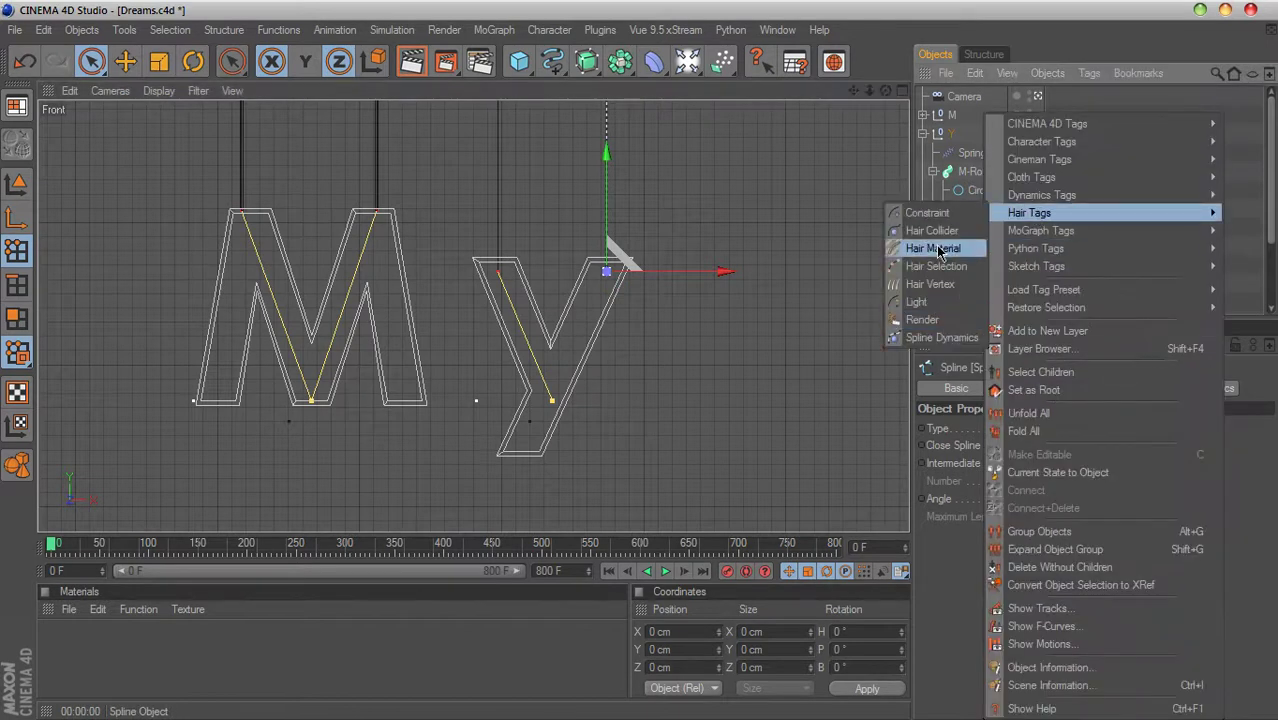
left_click(926, 213)
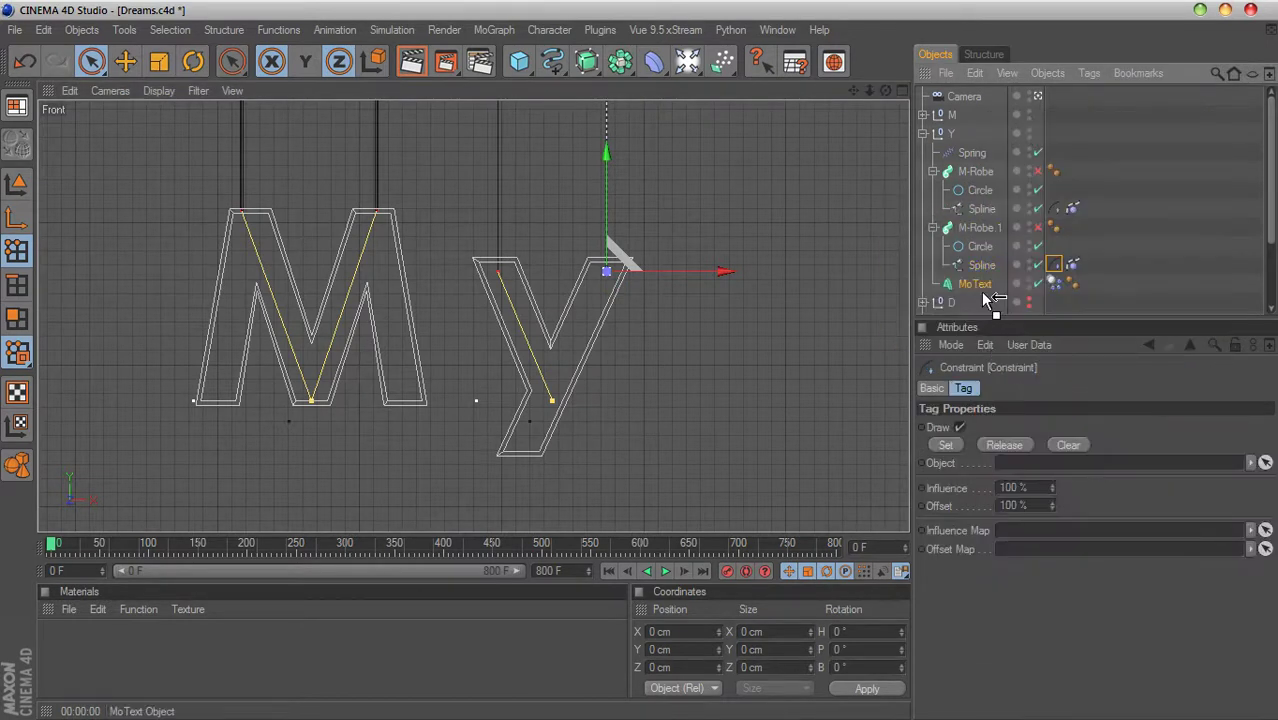
left_click(946, 446)
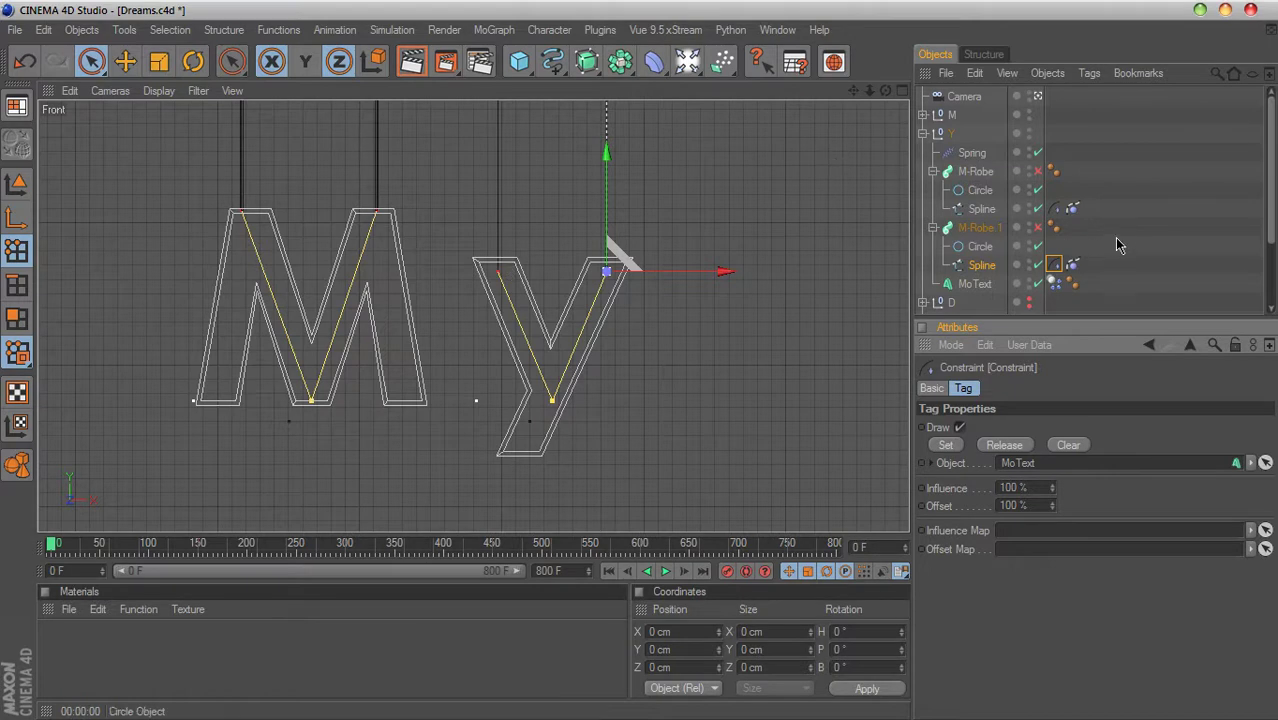
Step: Enable the Y group's M-Robe and M-Robe.1 sweeps and play the animation in the Perspective view
left_click(1038, 228)
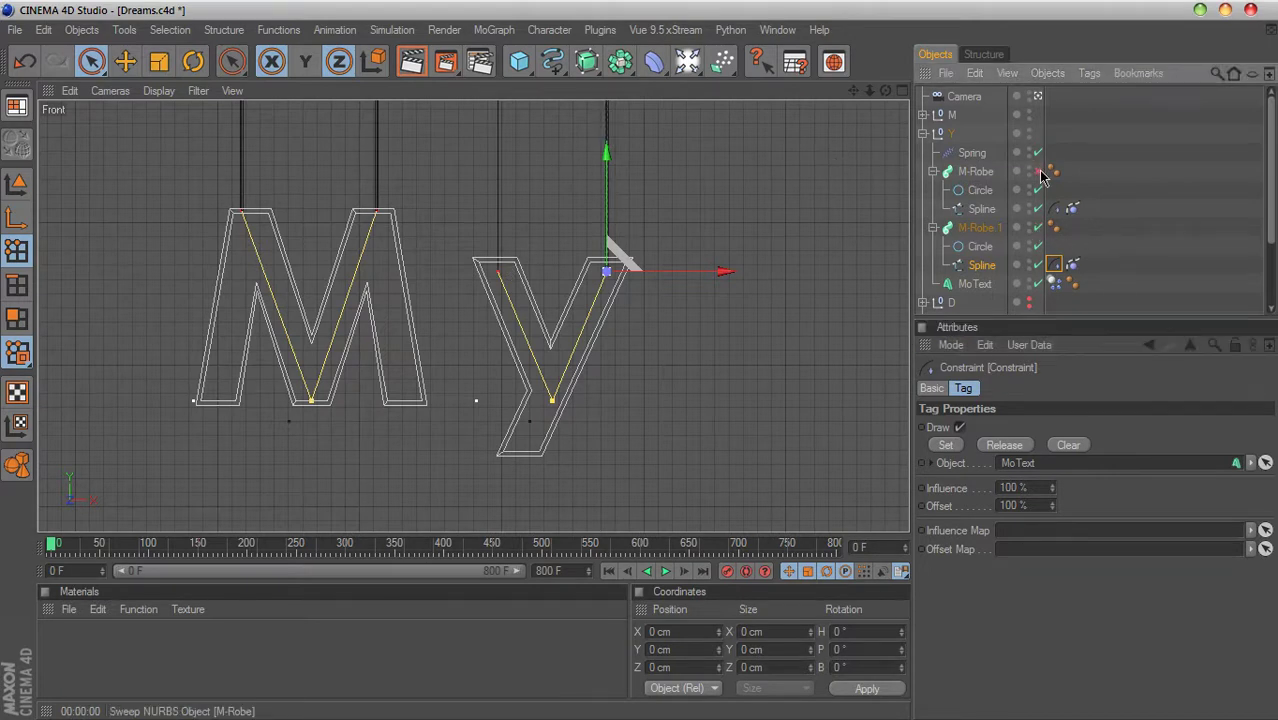
left_click(903, 91)
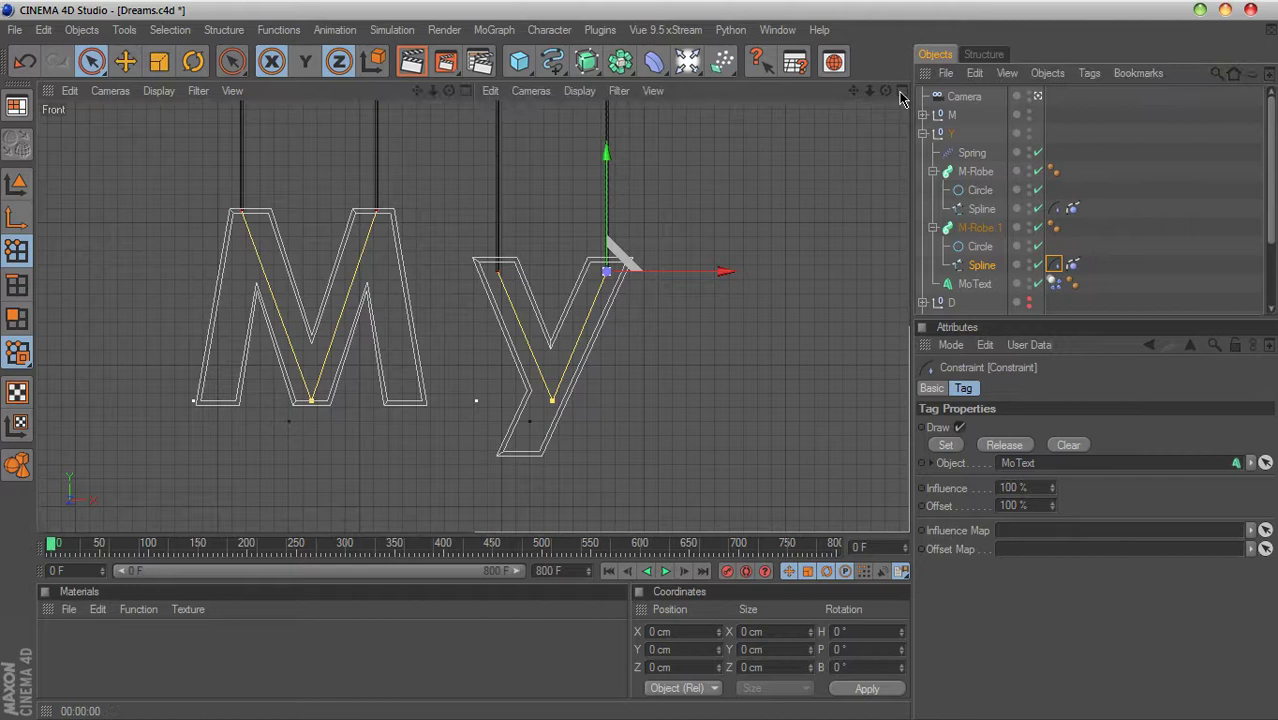
left_click(464, 91)
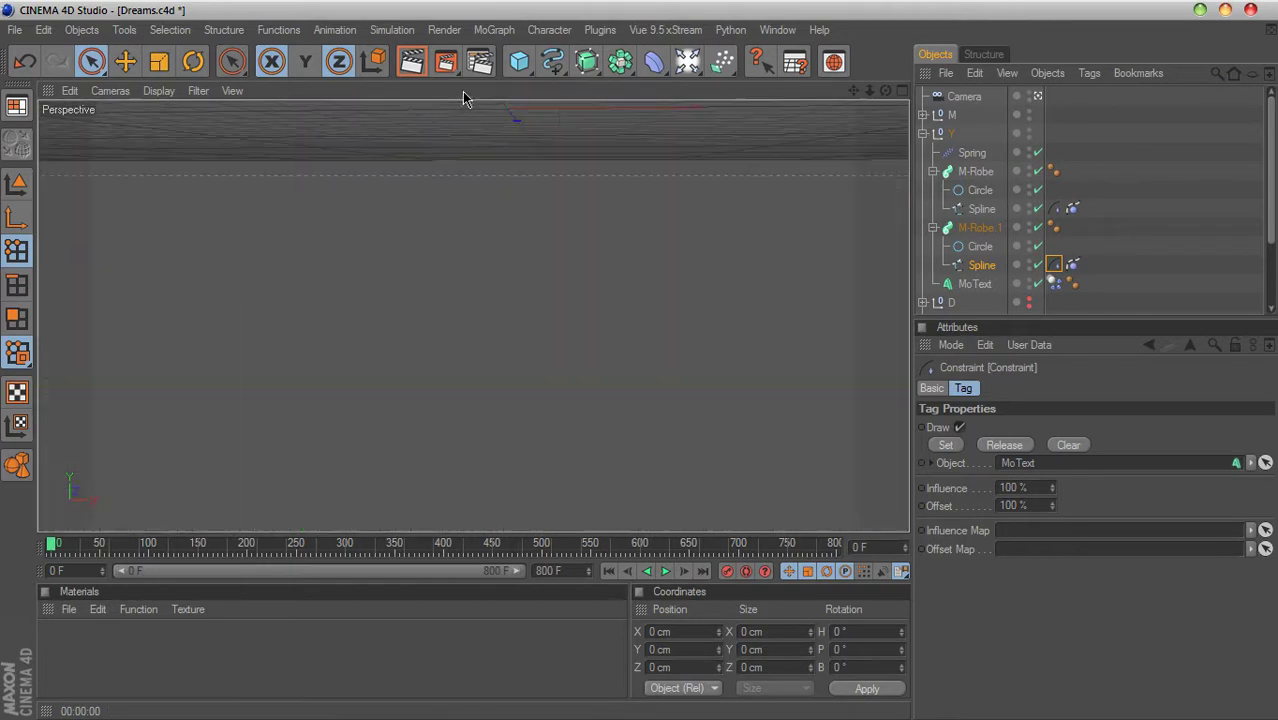
left_click(664, 571)
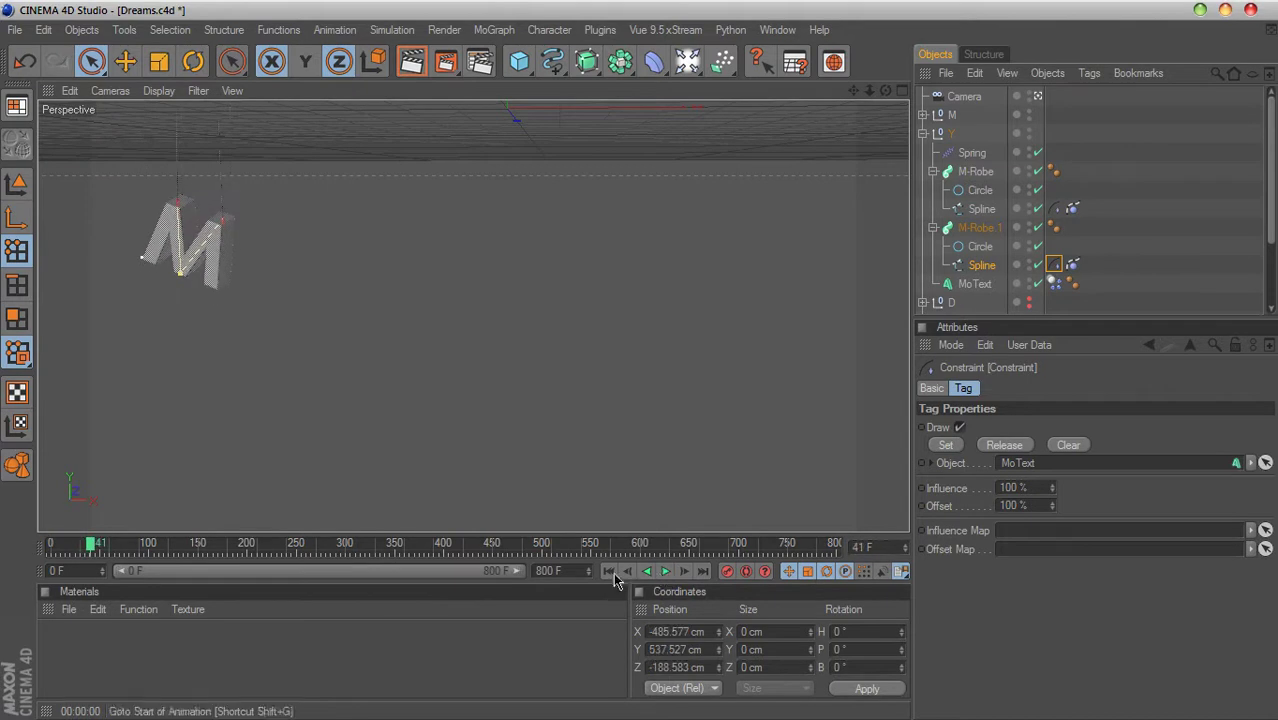
Step: Set the Y group's Spring to a rest length of 344 cm and 25 % damping, replaying the animation from the start
left_click(972, 154)
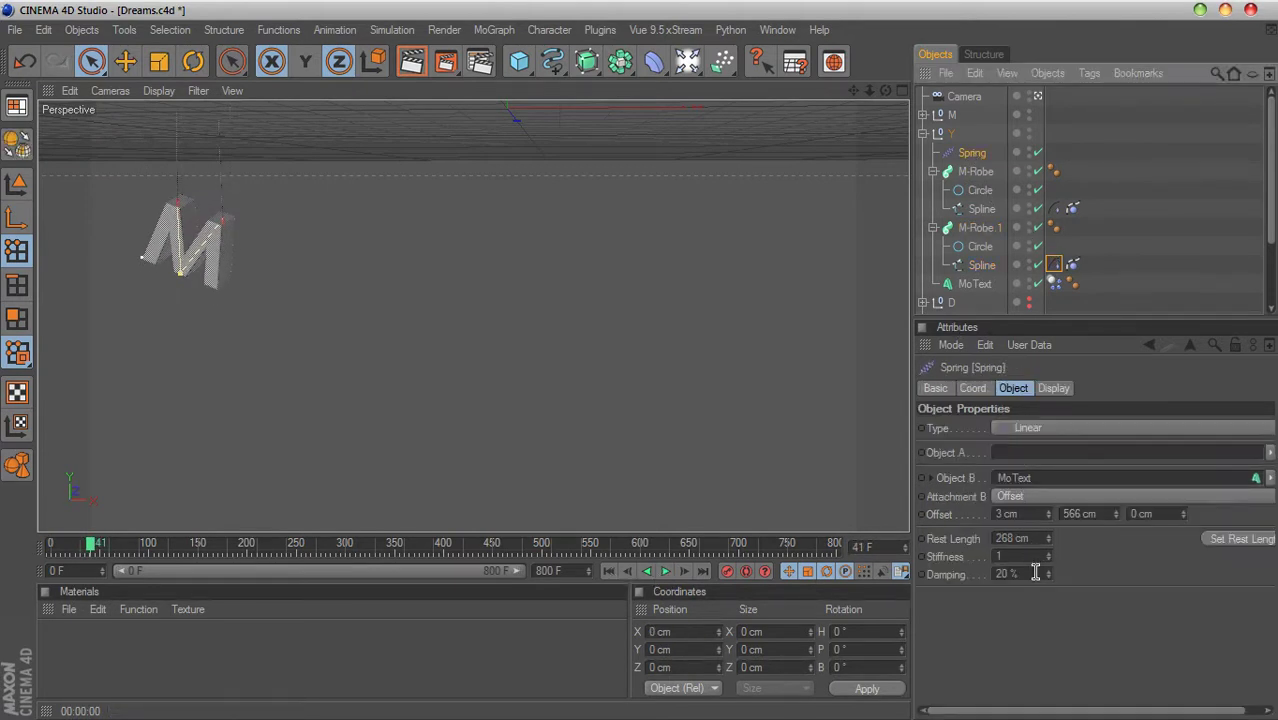
left_click_drag(1036, 573, 979, 574)
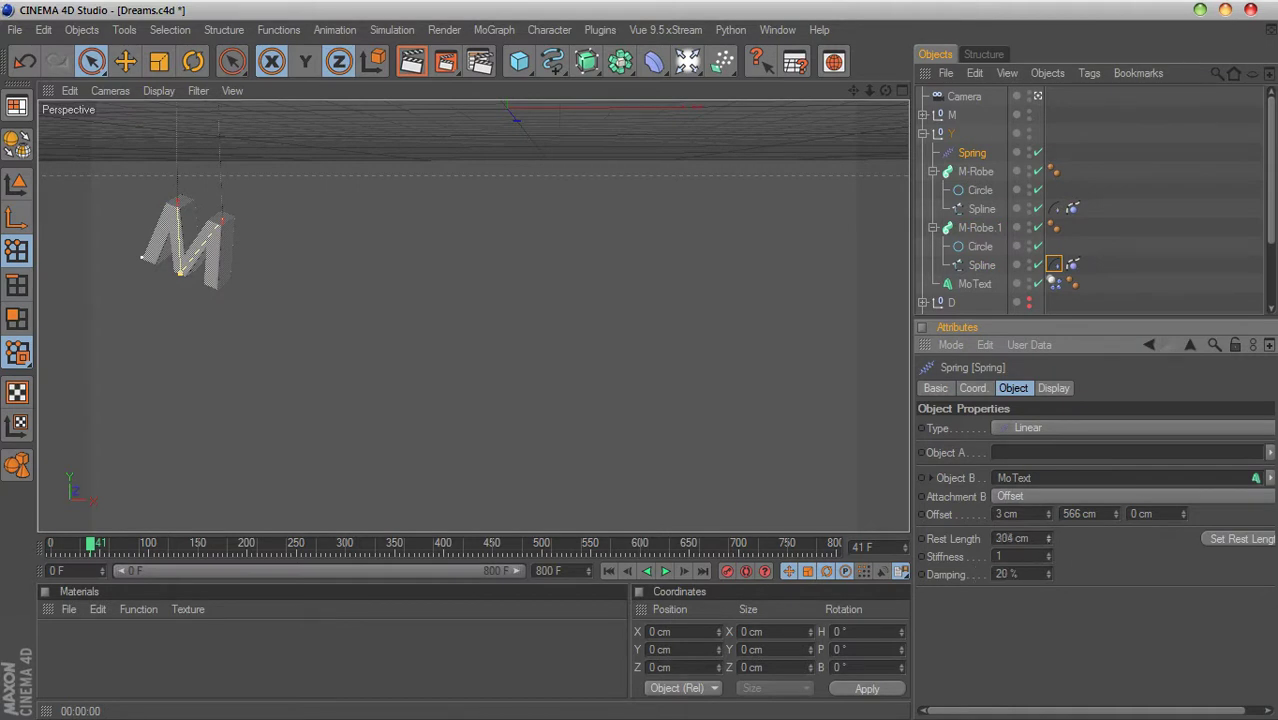
left_click(609, 572)
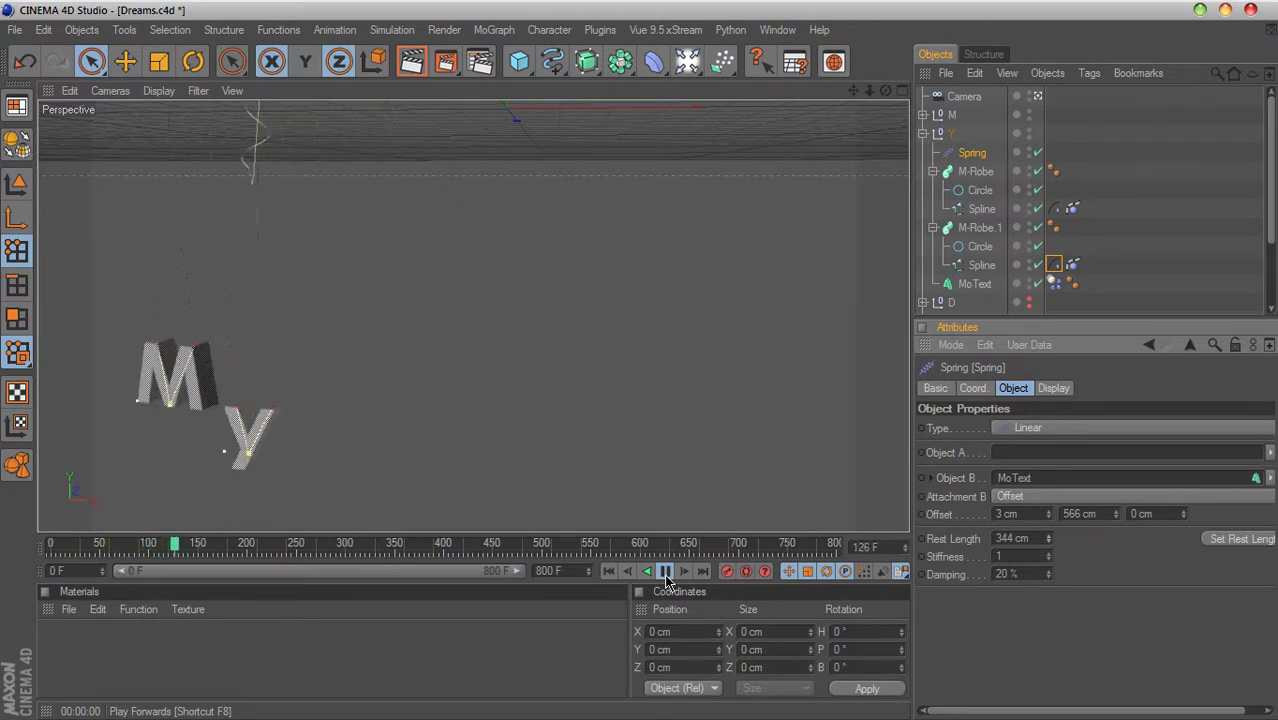
left_click_drag(1026, 575, 960, 569)
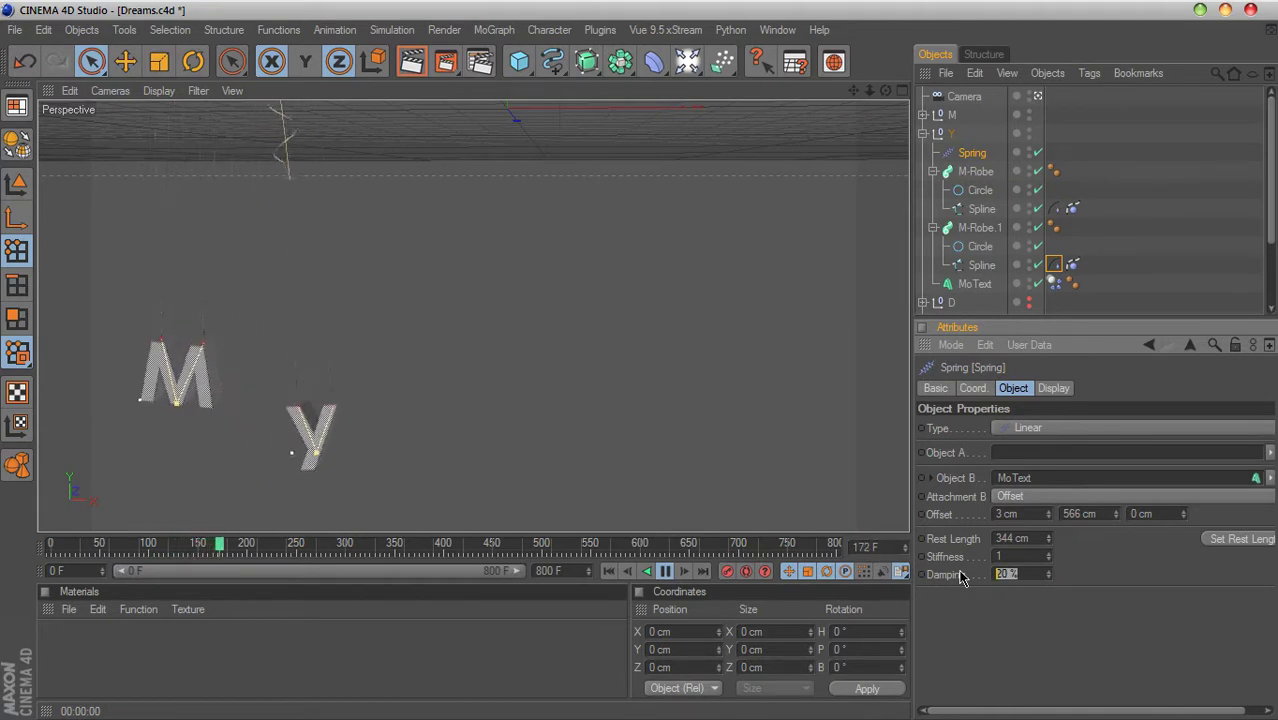
type("25")
key("Return")
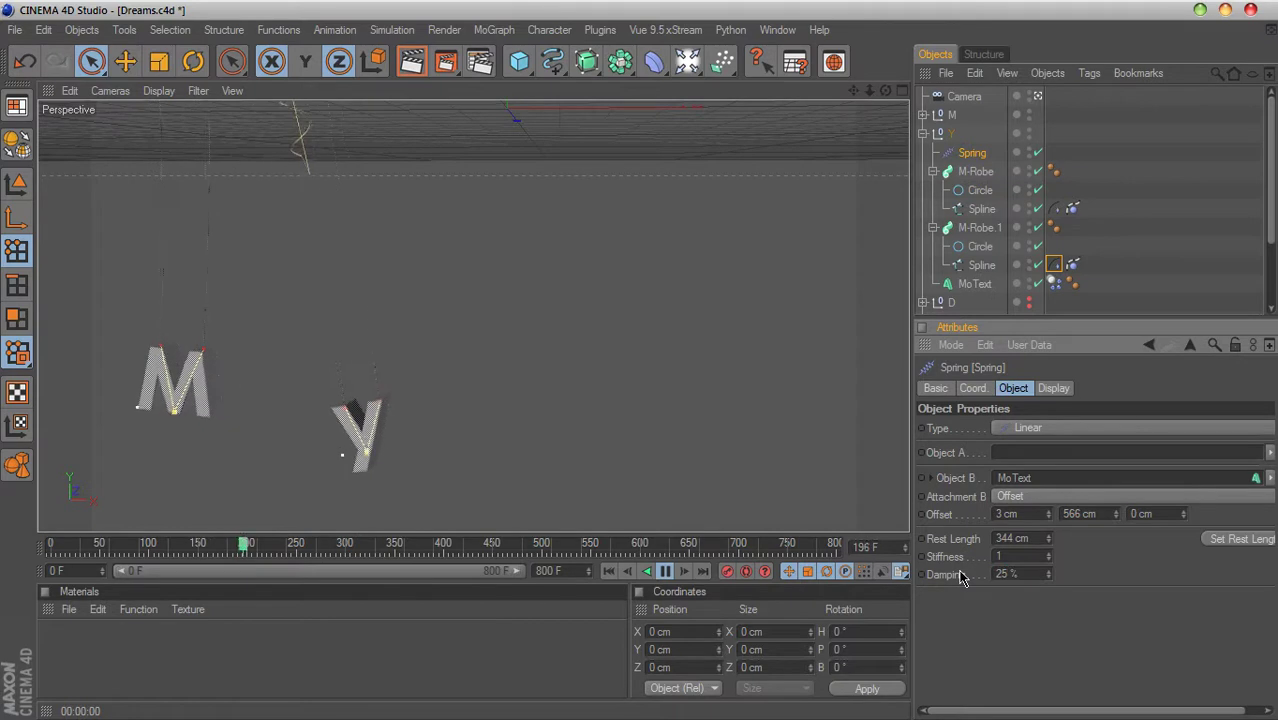
left_click(606, 572)
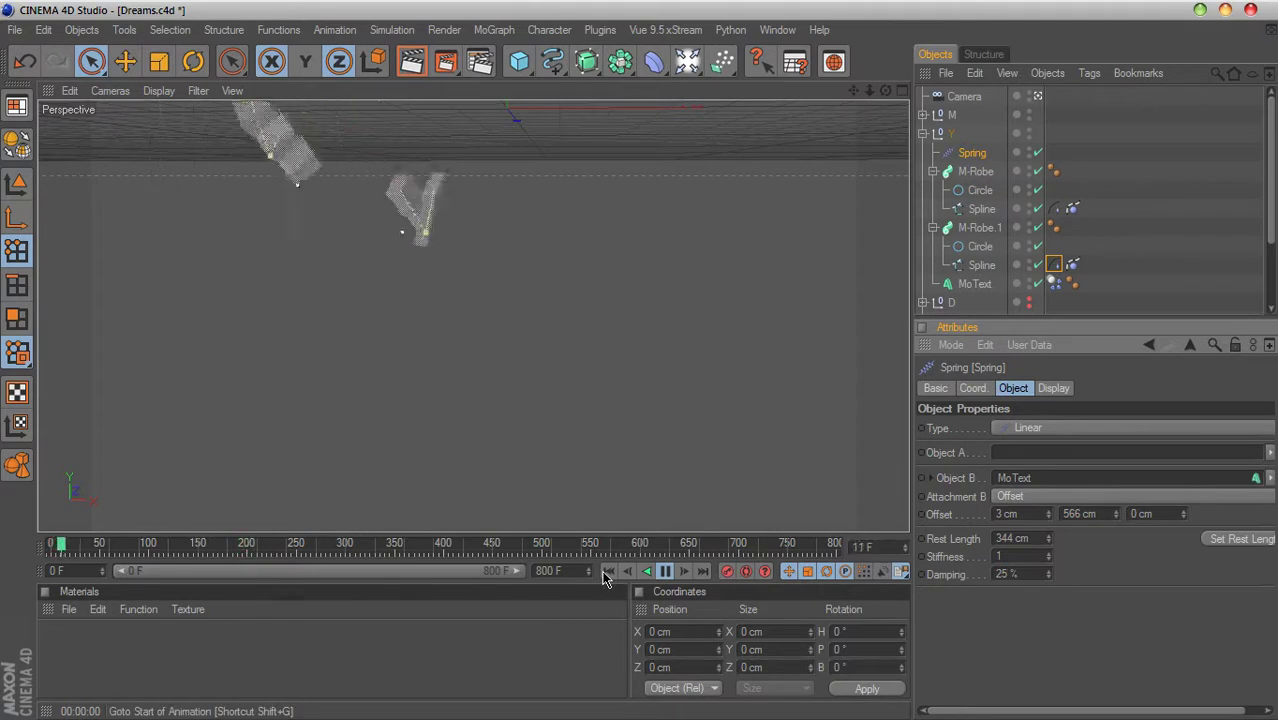
Step: Set the Y Spring's rest length to 600 cm and replay the animation from the first frame
left_click(1035, 540)
type("600")
left_click(608, 571)
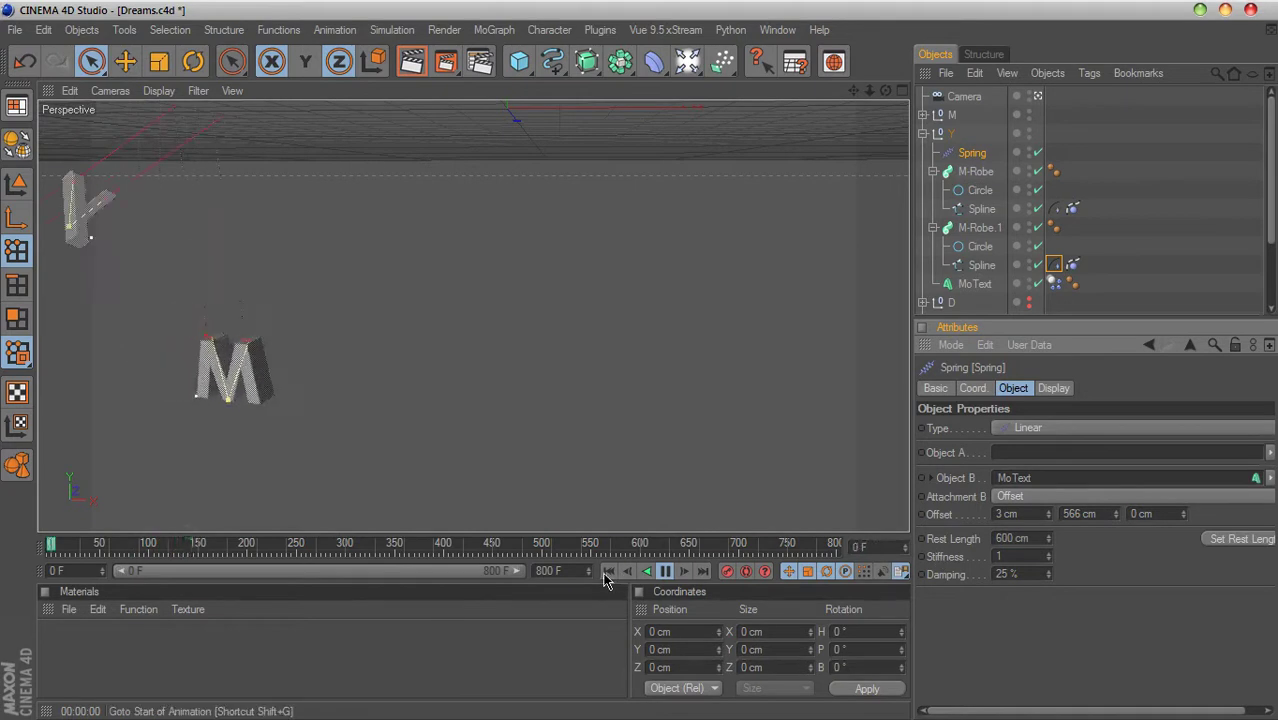
Step: Set the Y Spring's rest length to 100 cm and its damping to 10 %, replaying the animation from the start after each change
left_click(664, 571)
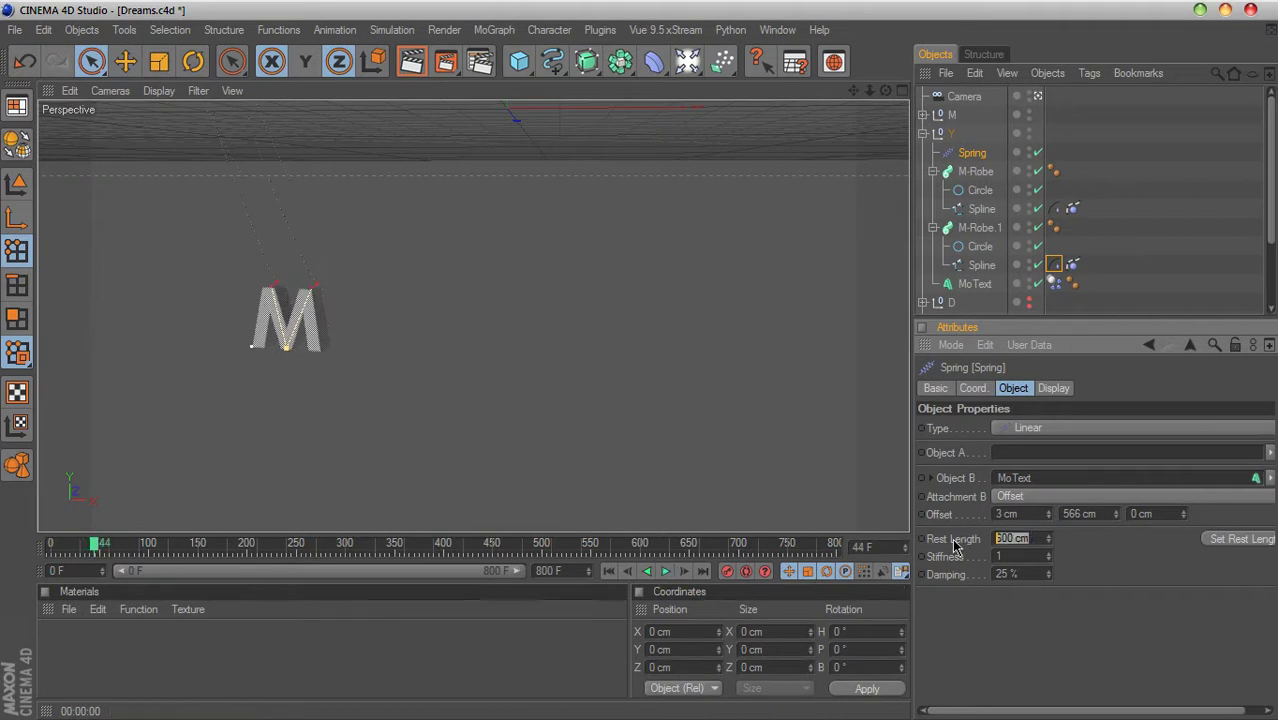
left_click(610, 572)
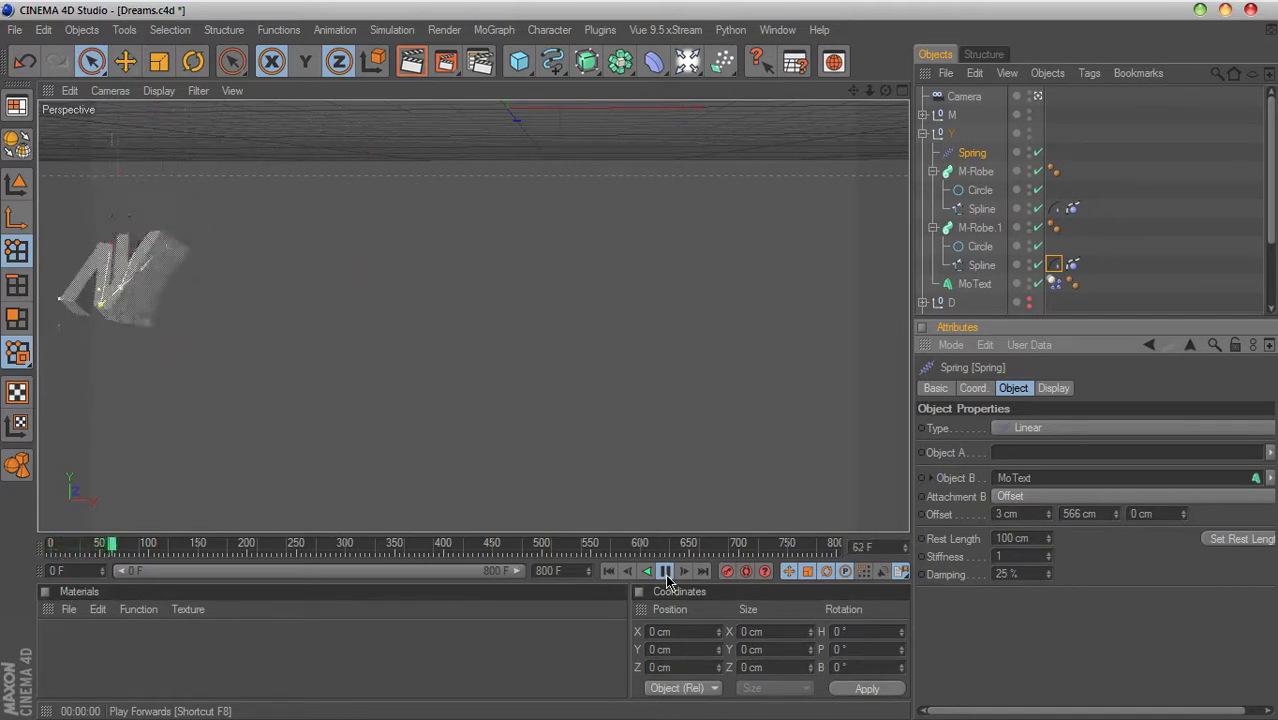
left_click(666, 574)
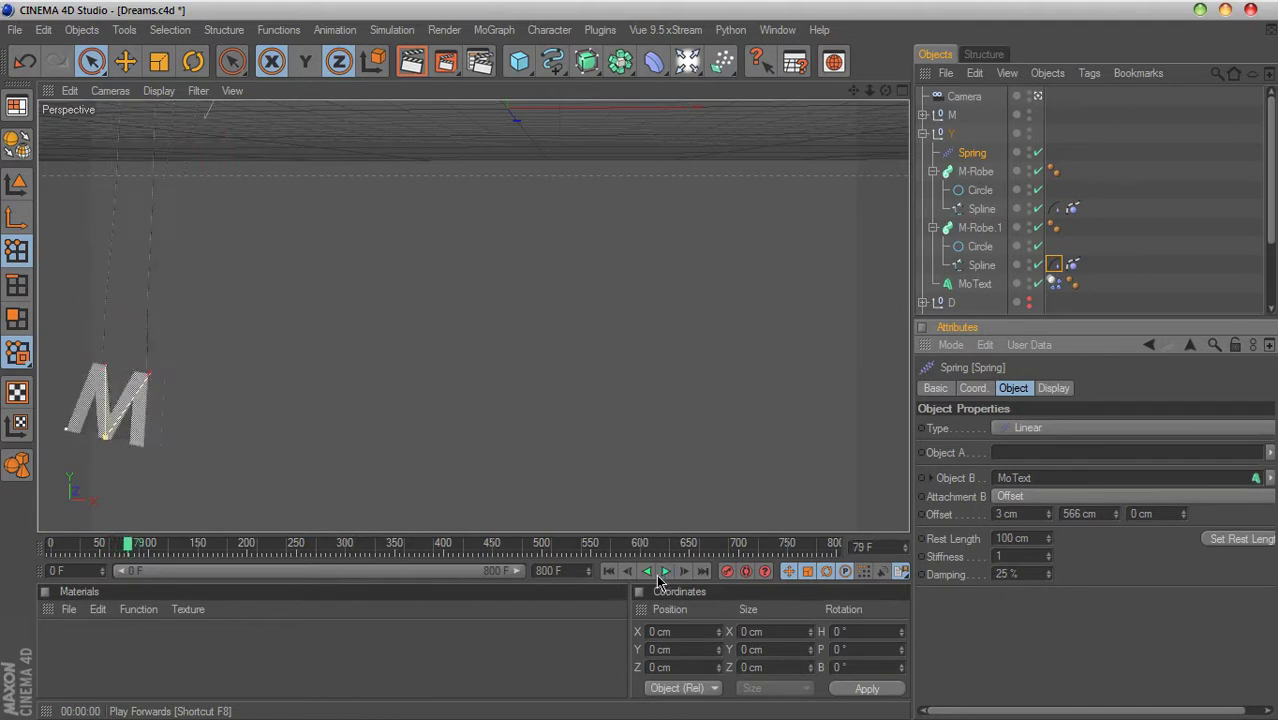
left_click(612, 576)
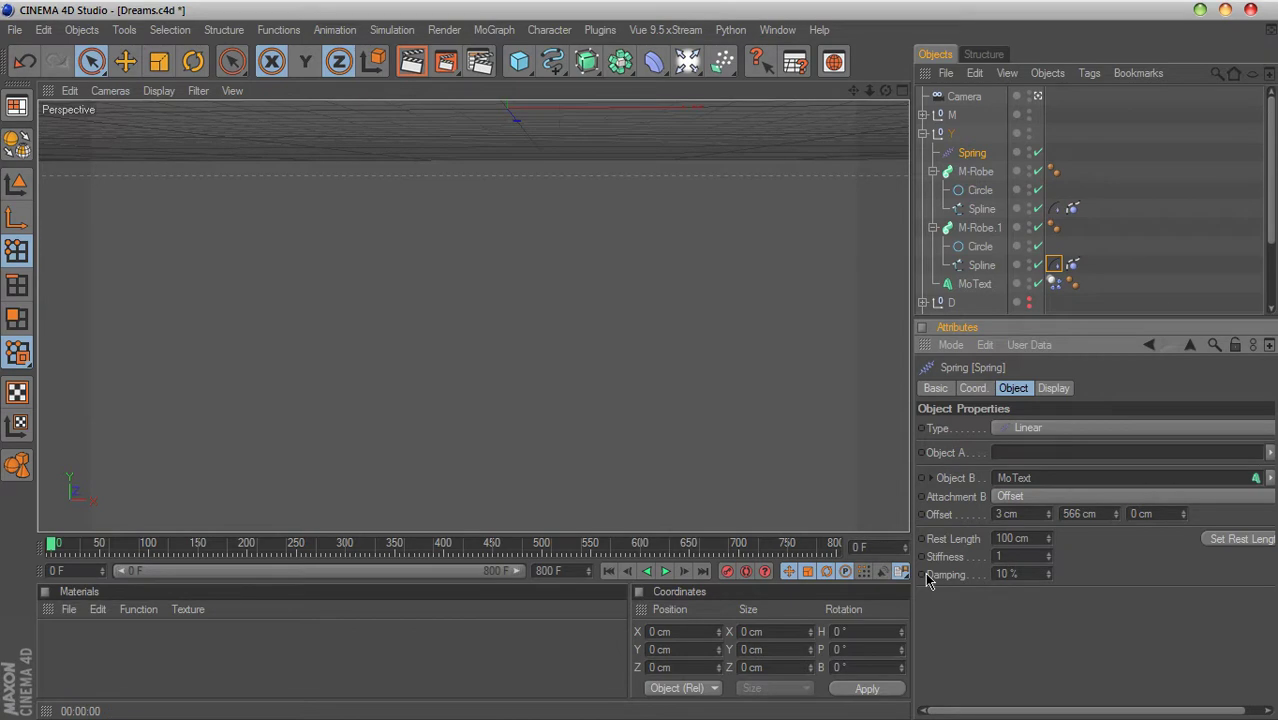
left_click(666, 574)
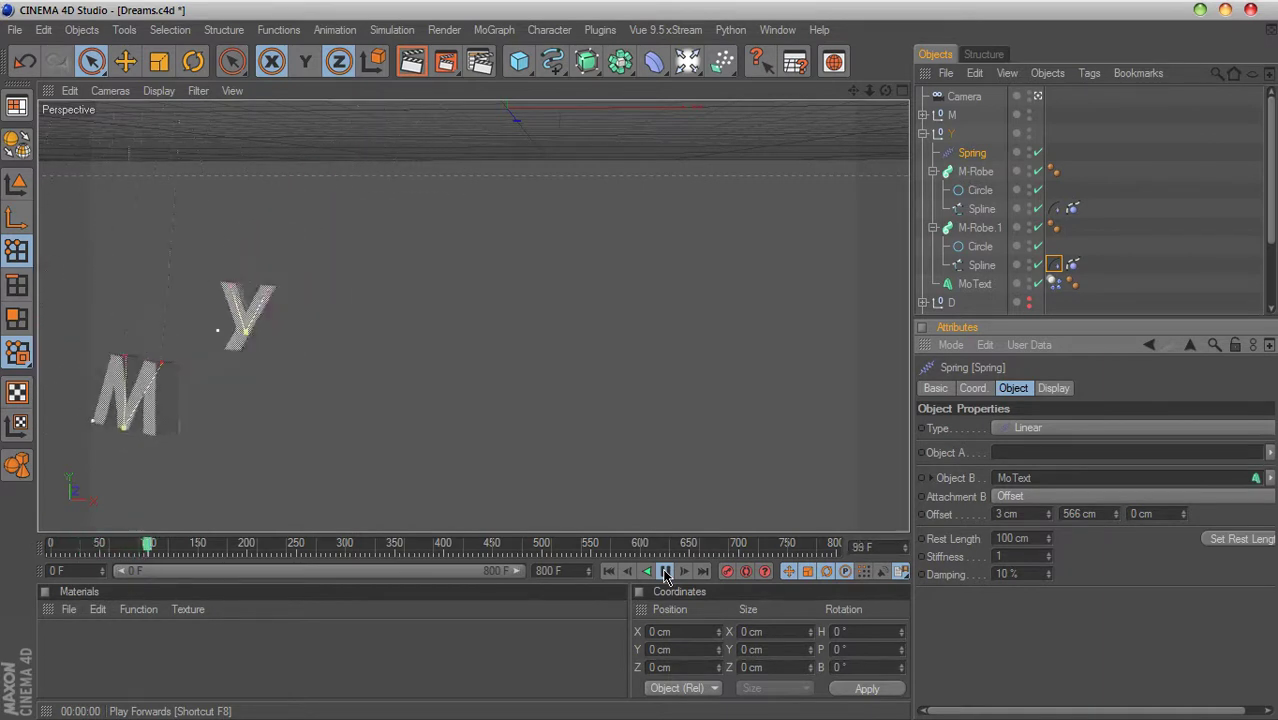
left_click(609, 572)
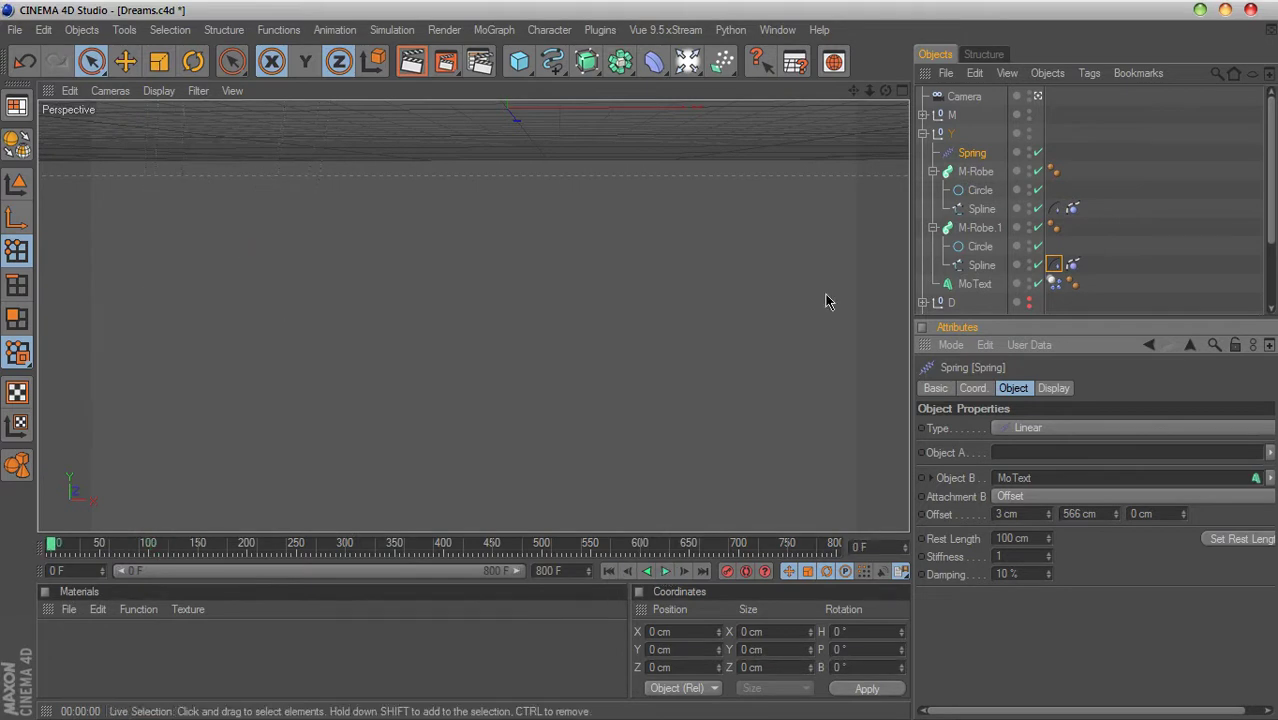
Step: In the Front view, set the Y Spring's attachment offset to 0 cm in X and 491 cm in Y, between the two ropes
left_click(902, 92)
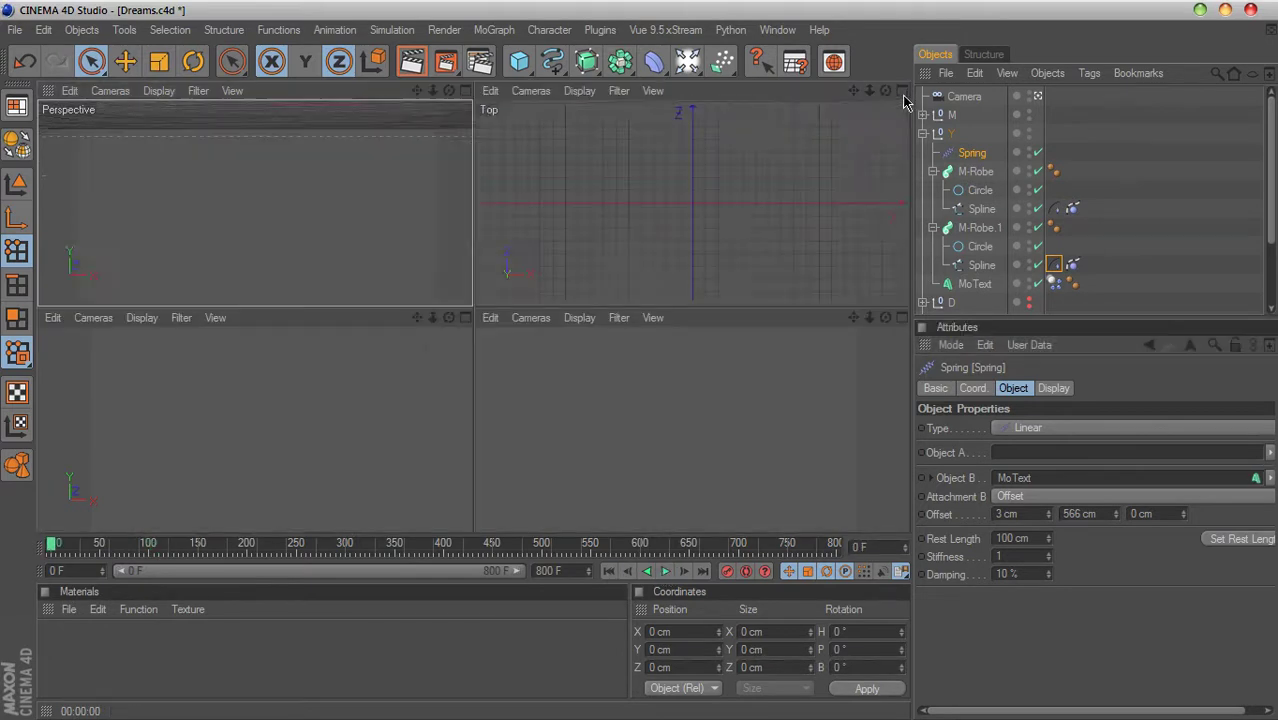
left_click(903, 317)
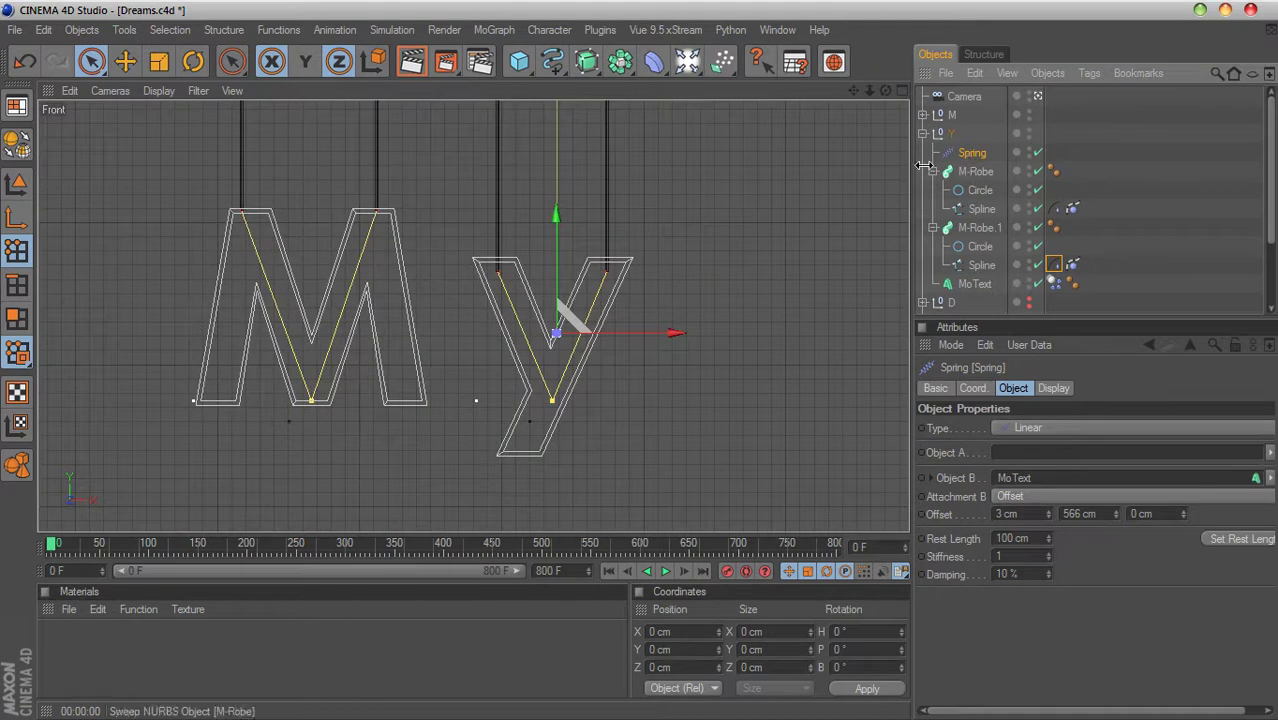
left_click_drag(853, 91, 854, 645)
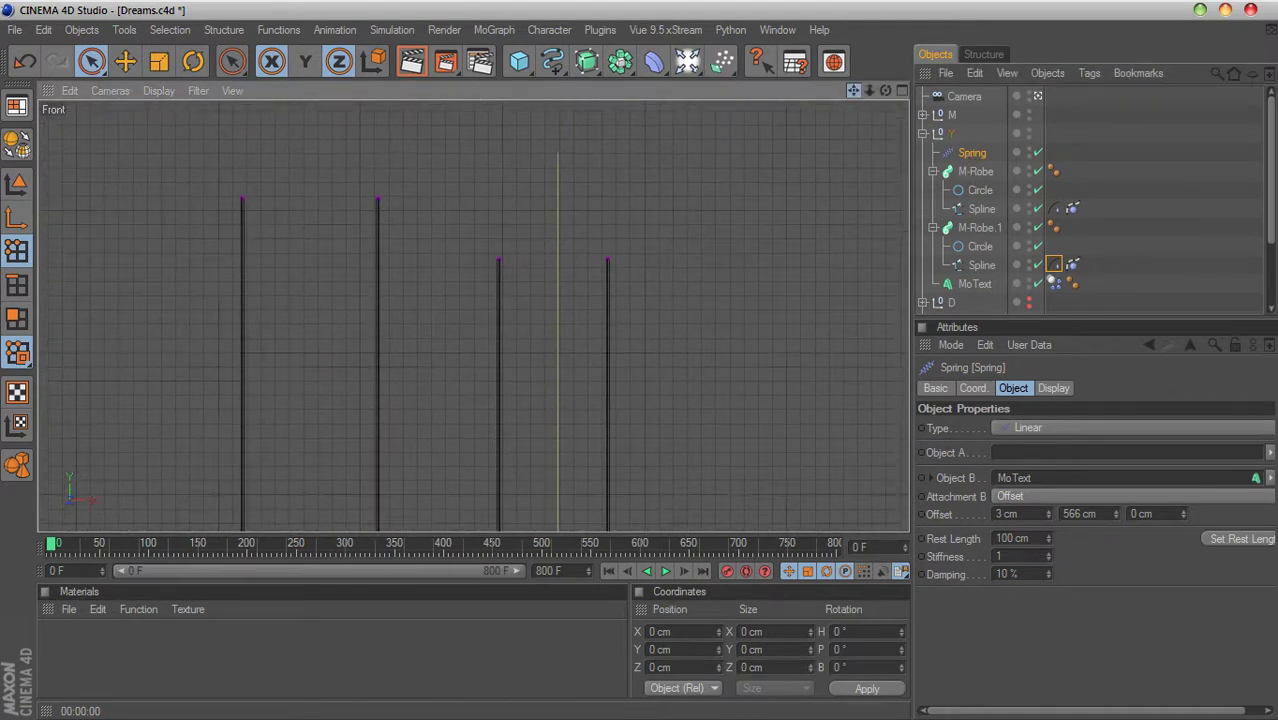
left_click(1119, 512)
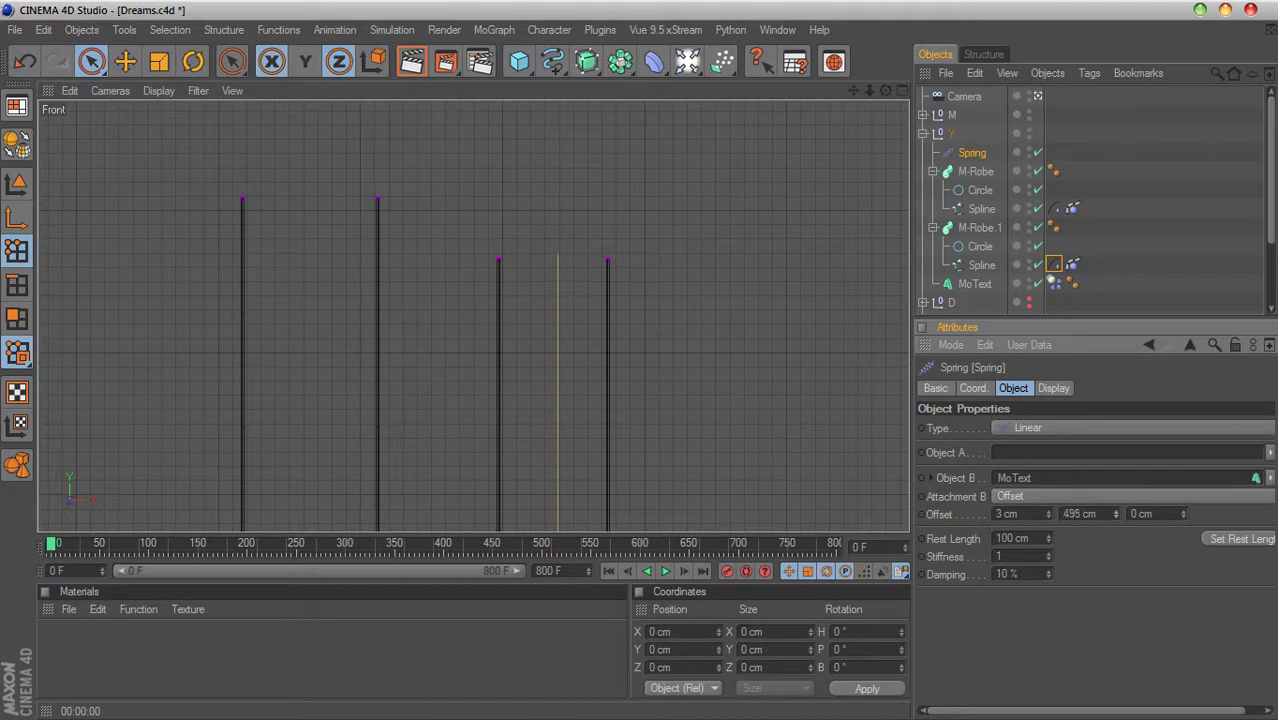
mouse_move(853, 91)
left_mouse_down()
mouse_move(878, 31)
mouse_move(865, 0)
mouse_move(869, 72)
left_mouse_up()
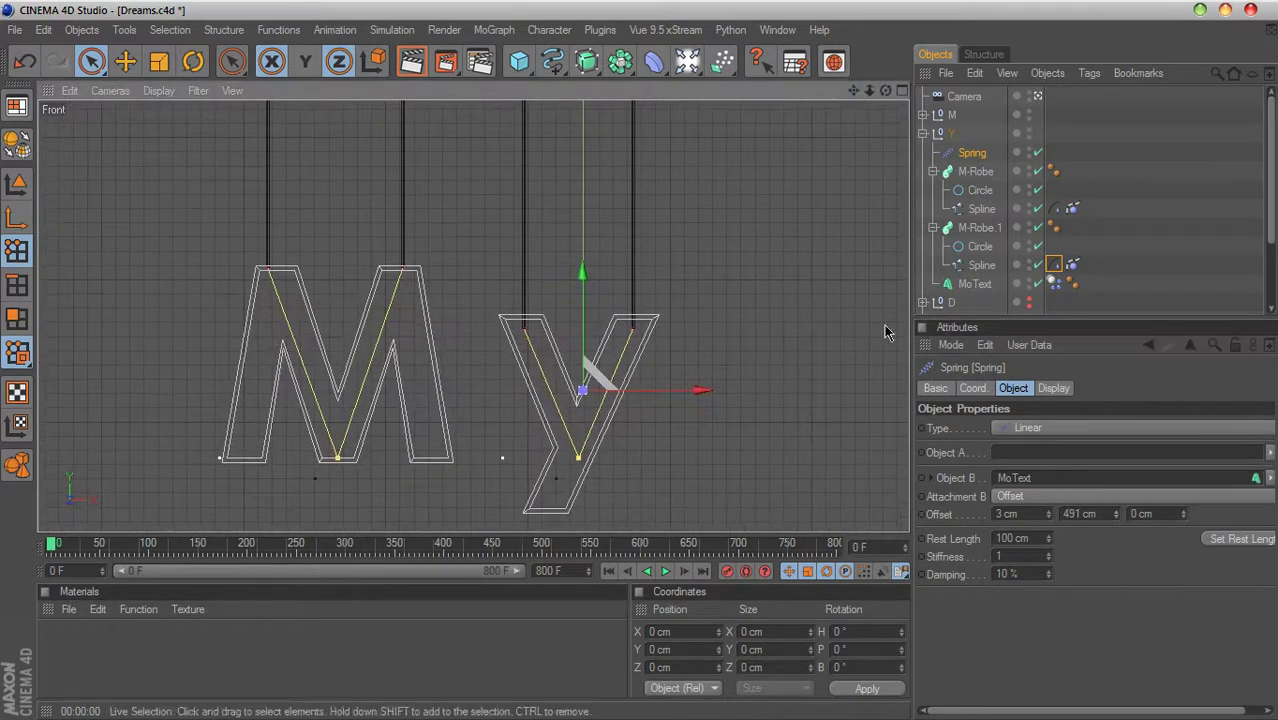
left_click_drag(1048, 516, 1048, 511)
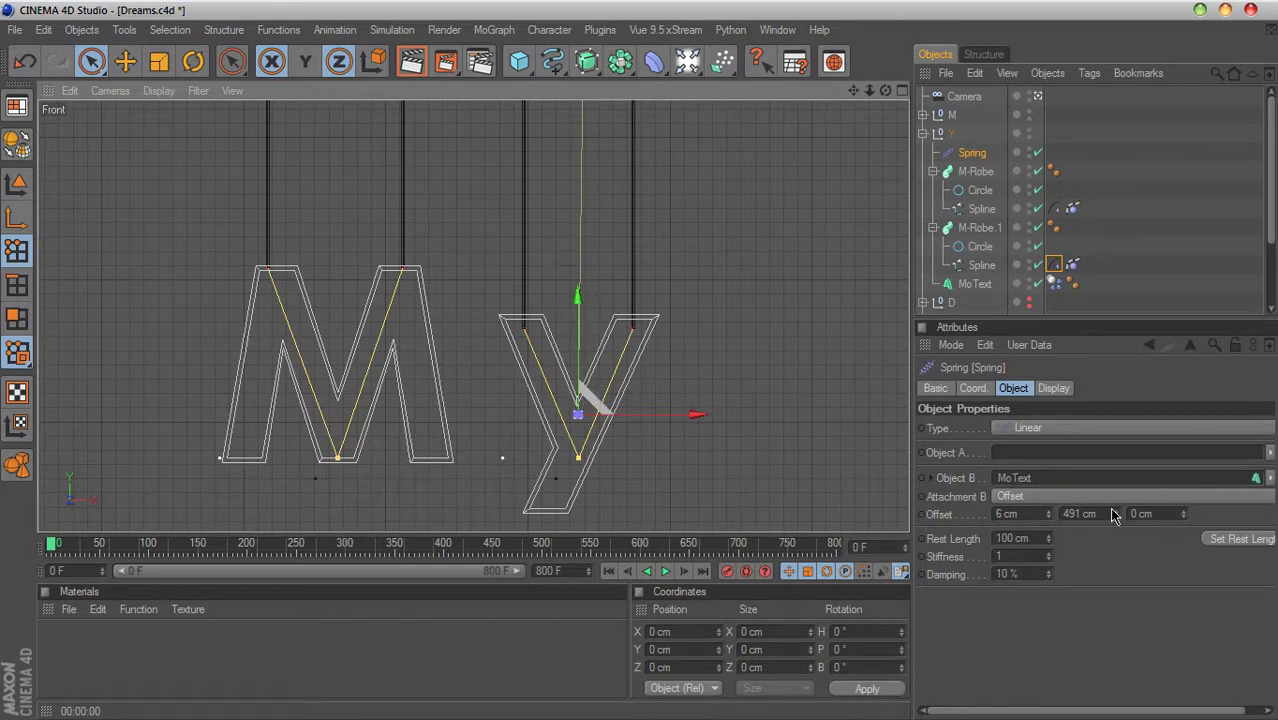
left_click_drag(853, 91, 919, 500)
left_click(1048, 511)
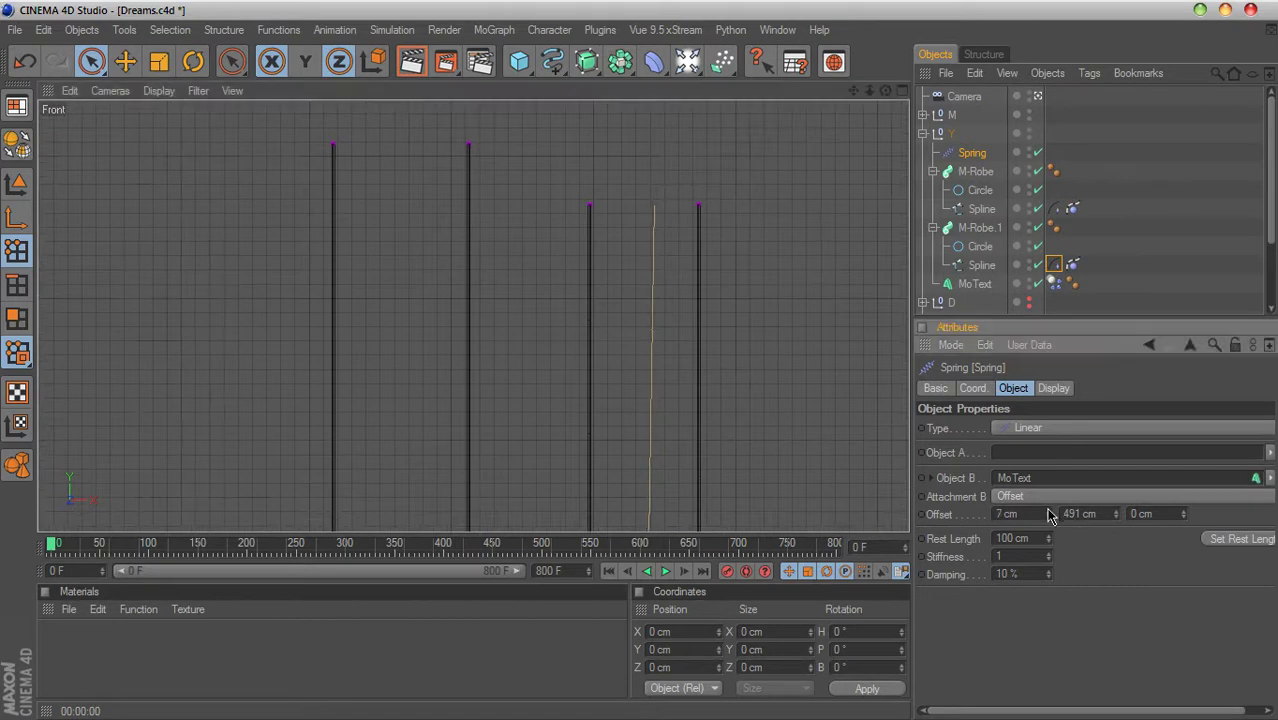
left_click_drag(1048, 514, 1048, 521)
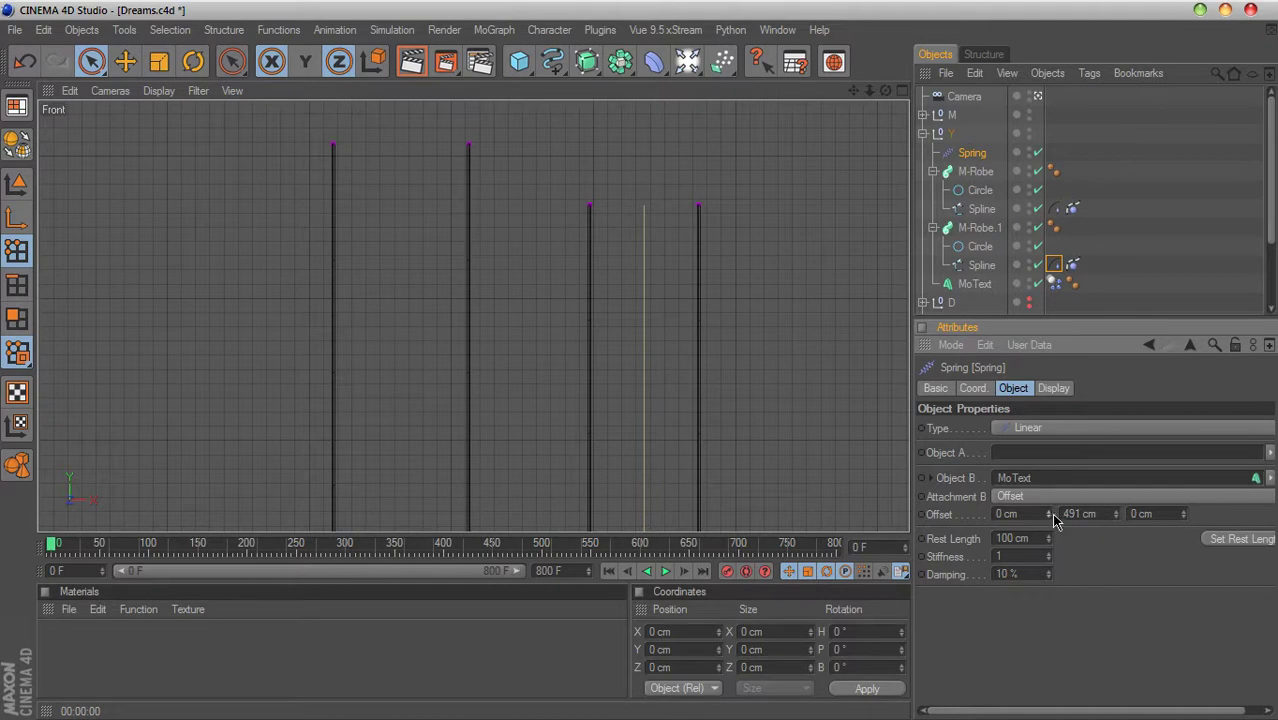
Step: Play the animation in the maximized Perspective view and set the Y Spring's rest length to 300 cm
left_click(903, 91)
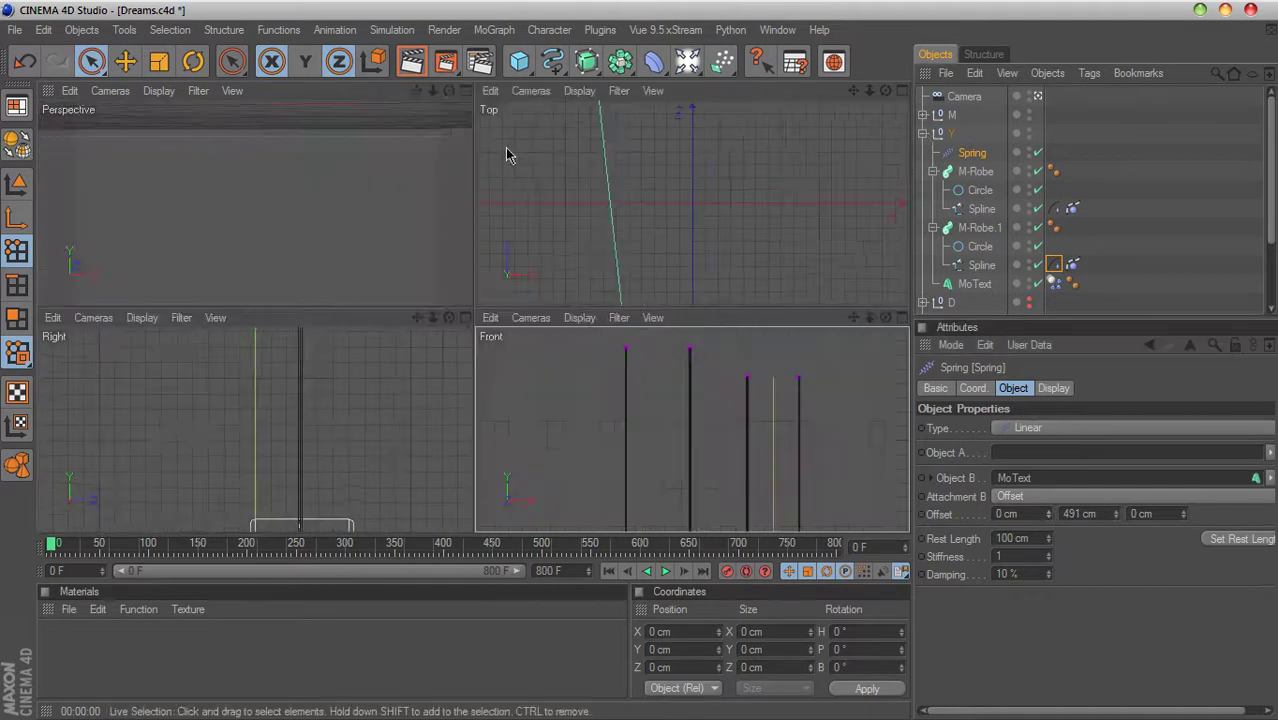
left_click(465, 91)
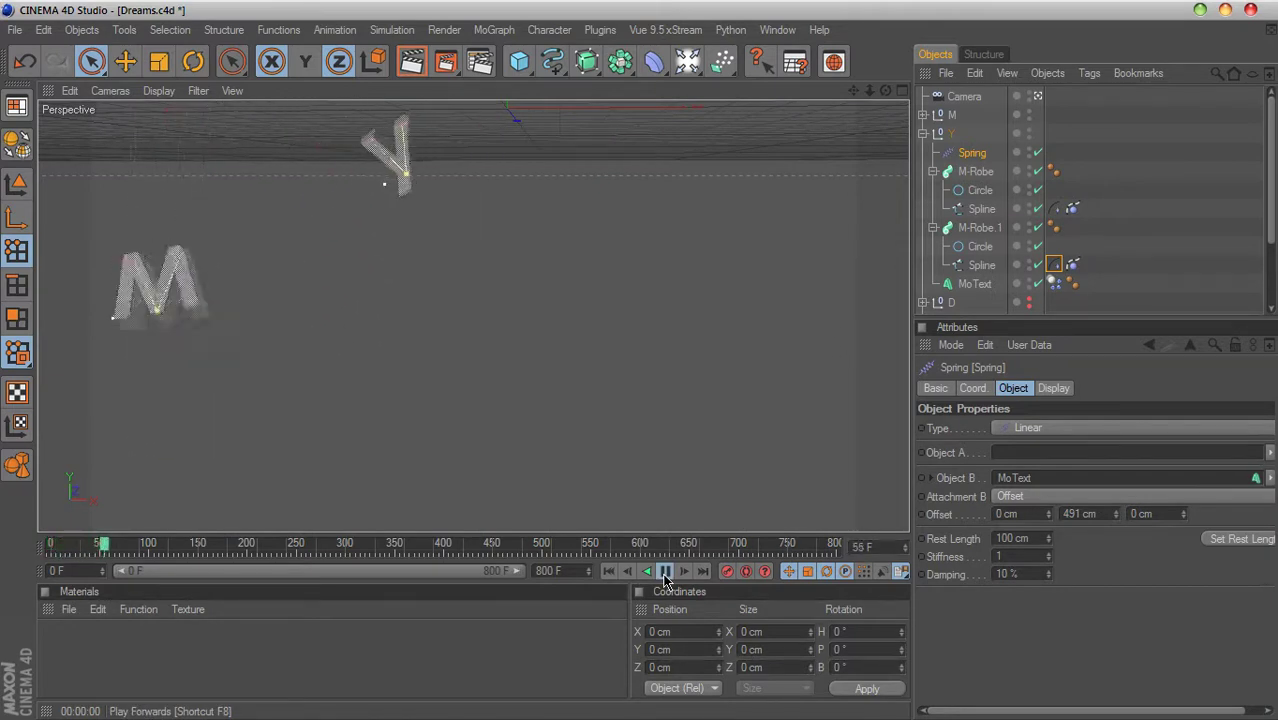
left_click(1034, 541)
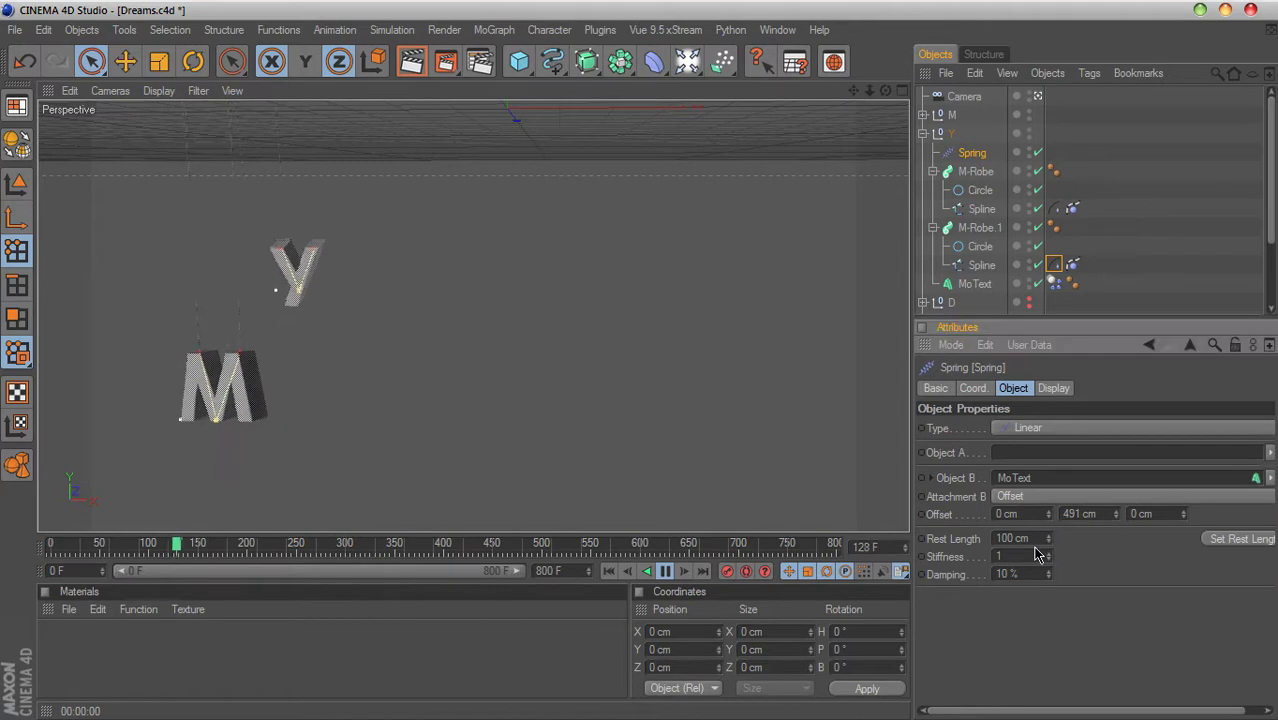
double_click(1026, 540)
double_click(1021, 572)
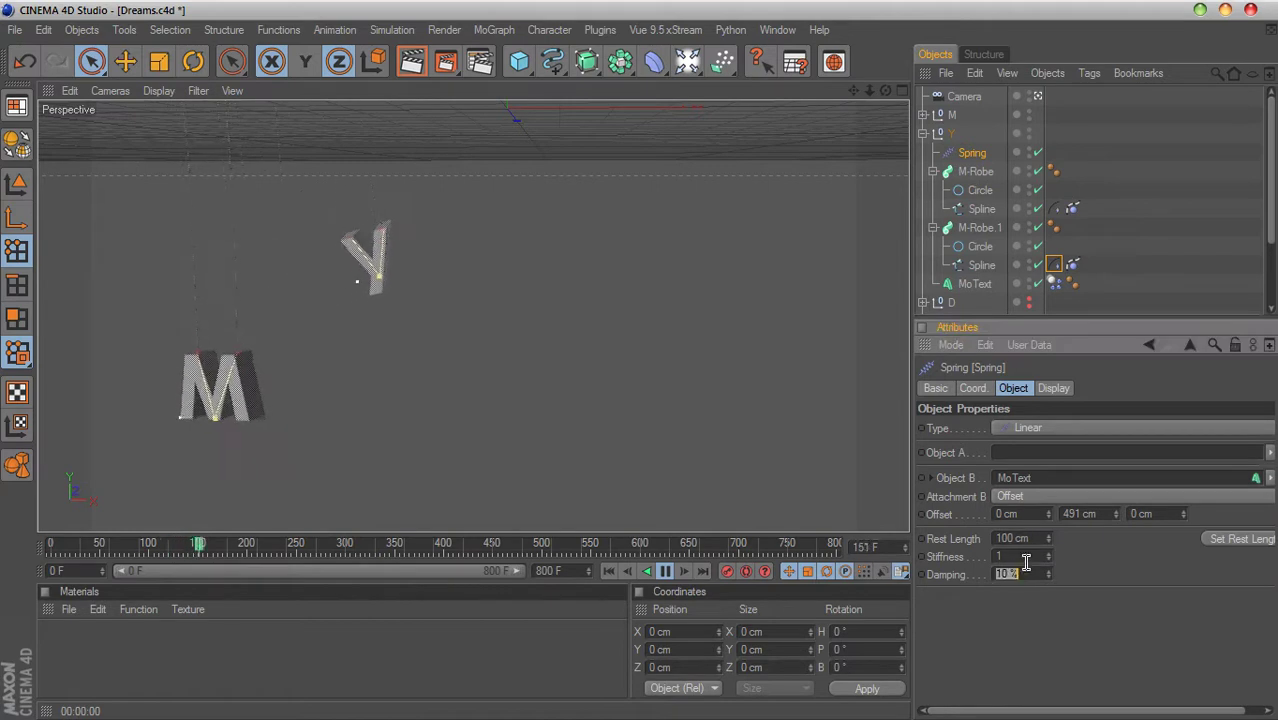
type("300")
key("Return")
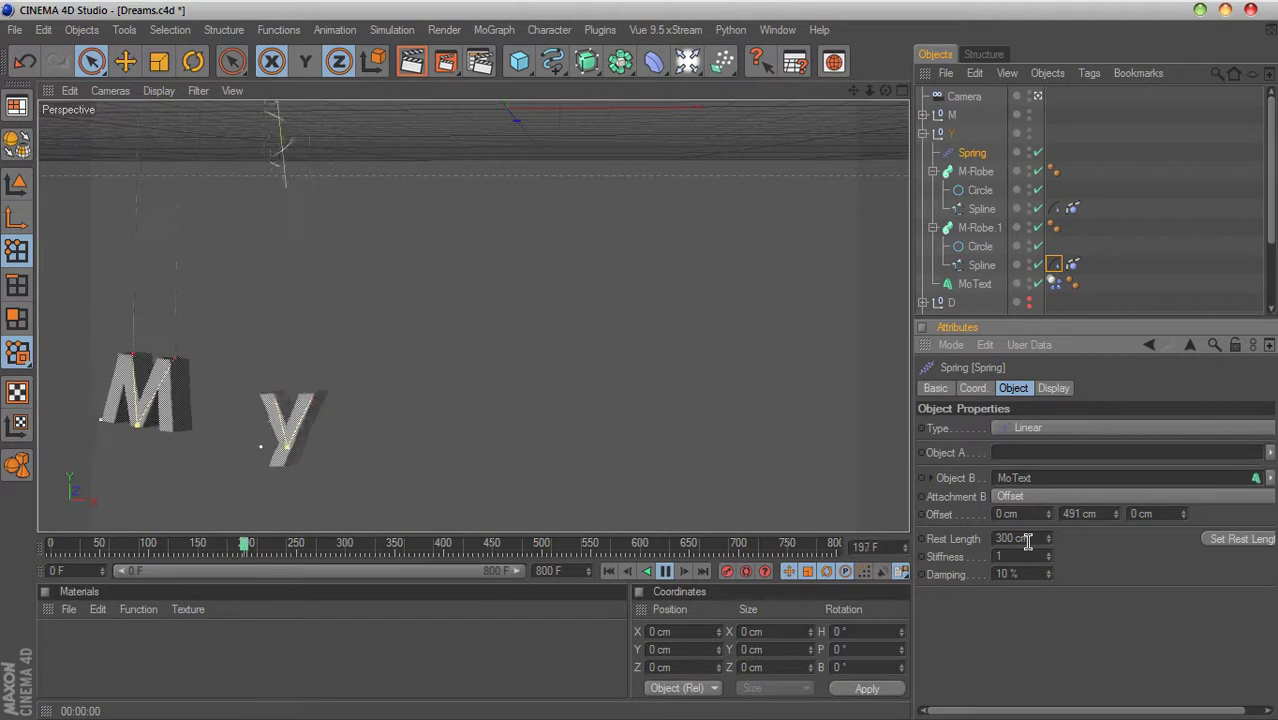
Step: Replay the animation from the first frame, rewind it, and open the Y Spring's rest length for editing
left_click(606, 573)
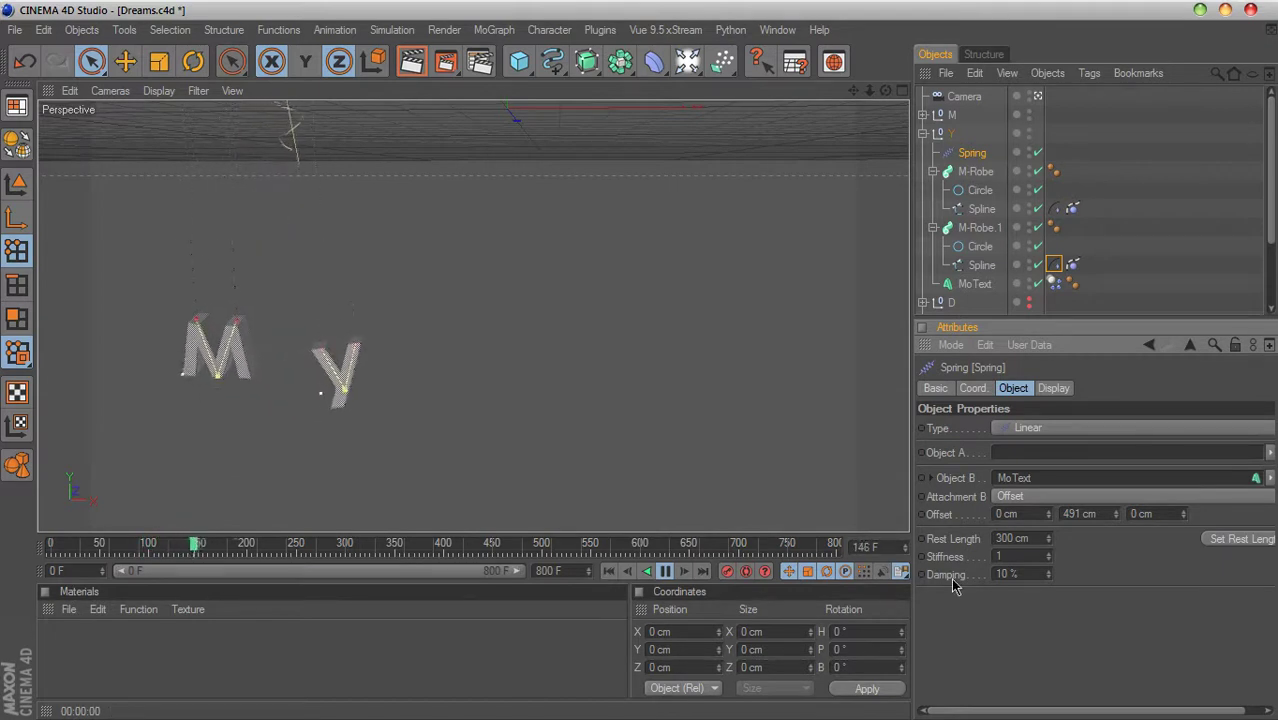
left_click(667, 572)
left_click(608, 570)
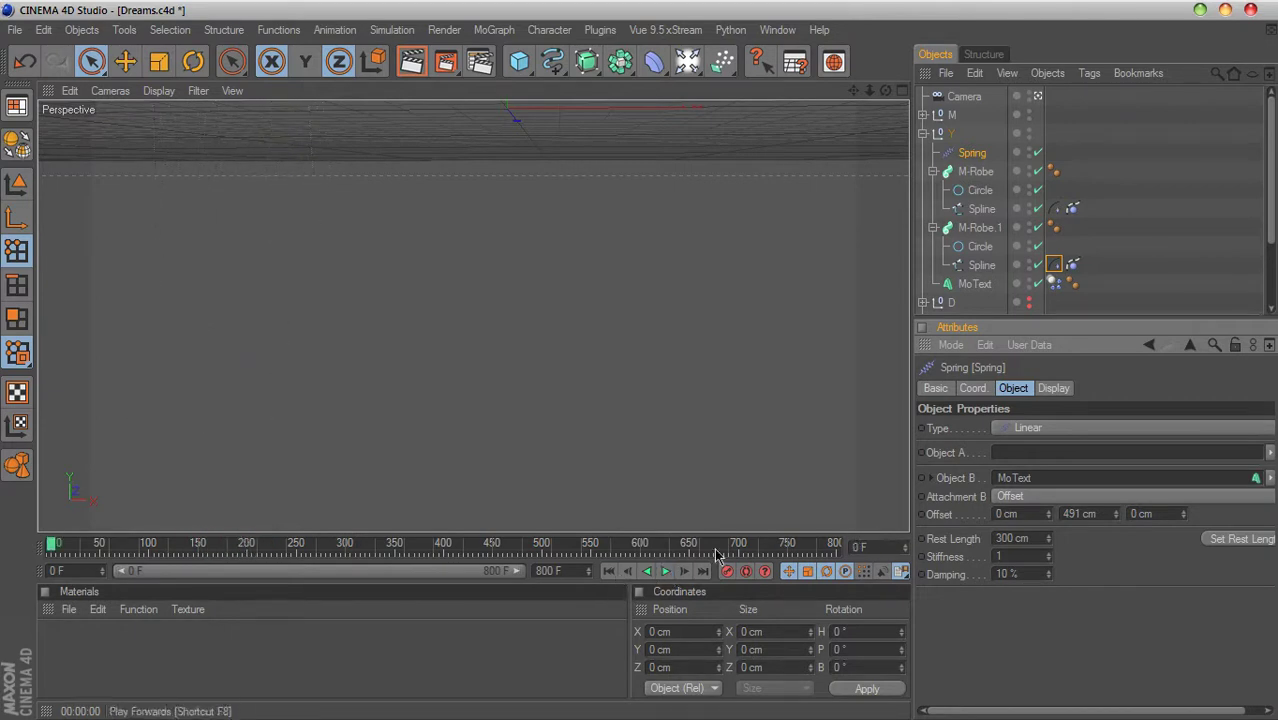
double_click(1012, 538)
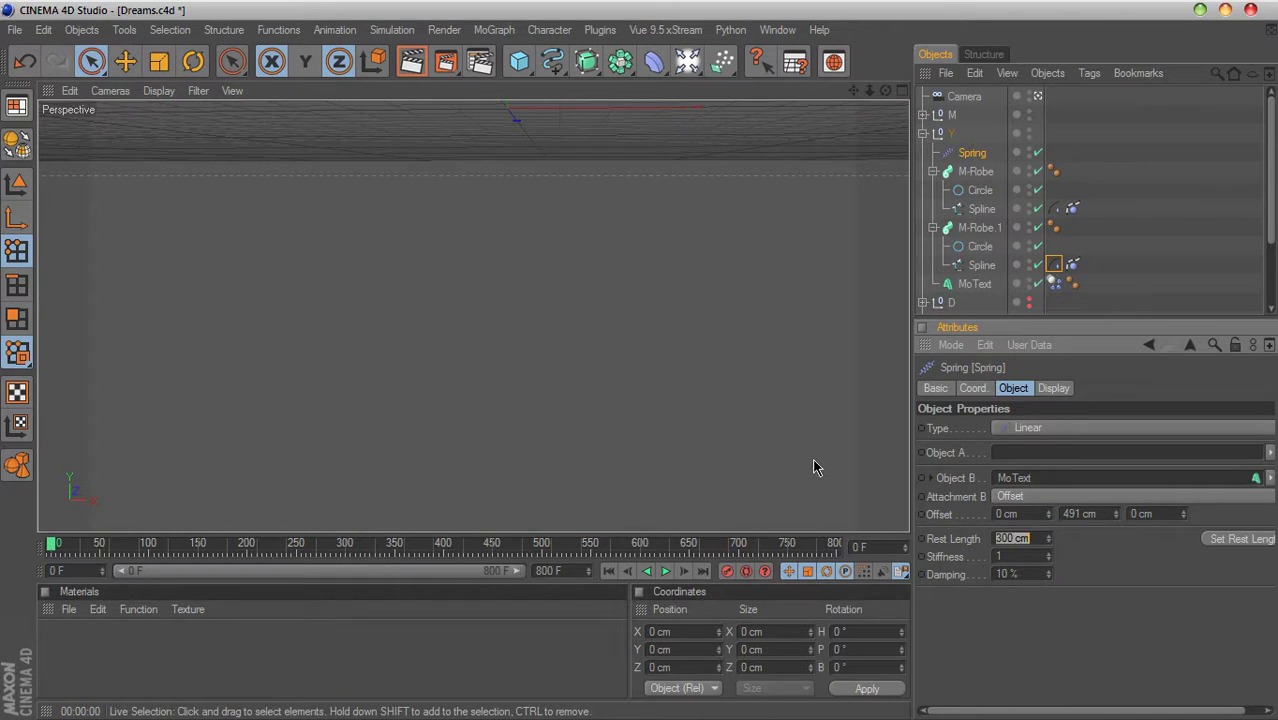